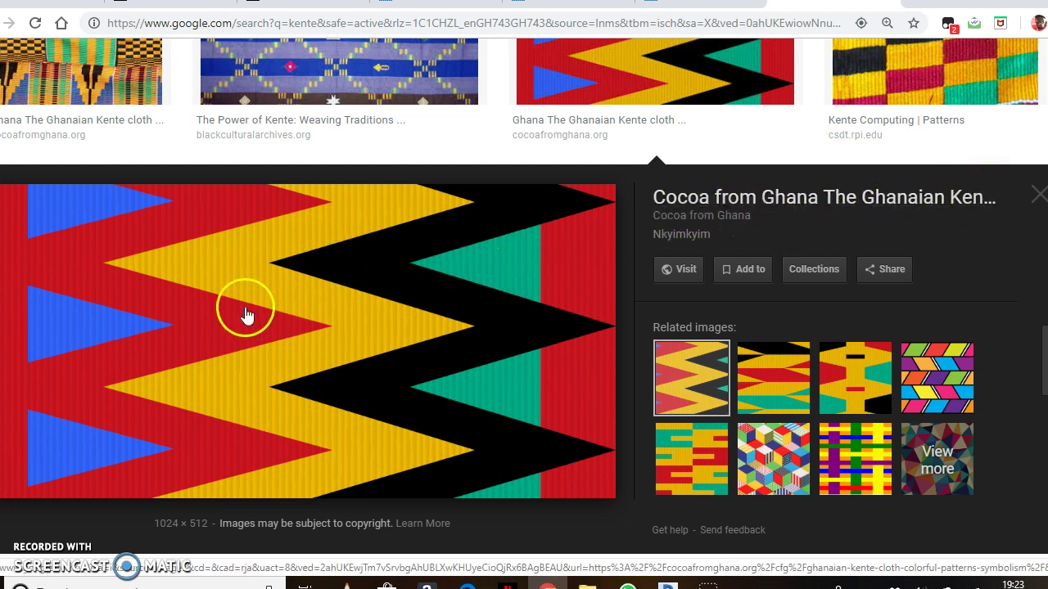
# - Browse the kente image results for cloth patterns and preview the red, yellow and black zigzag pattern from cocoafromghana.org
pyautogui.scroll(-15, 421, 323)
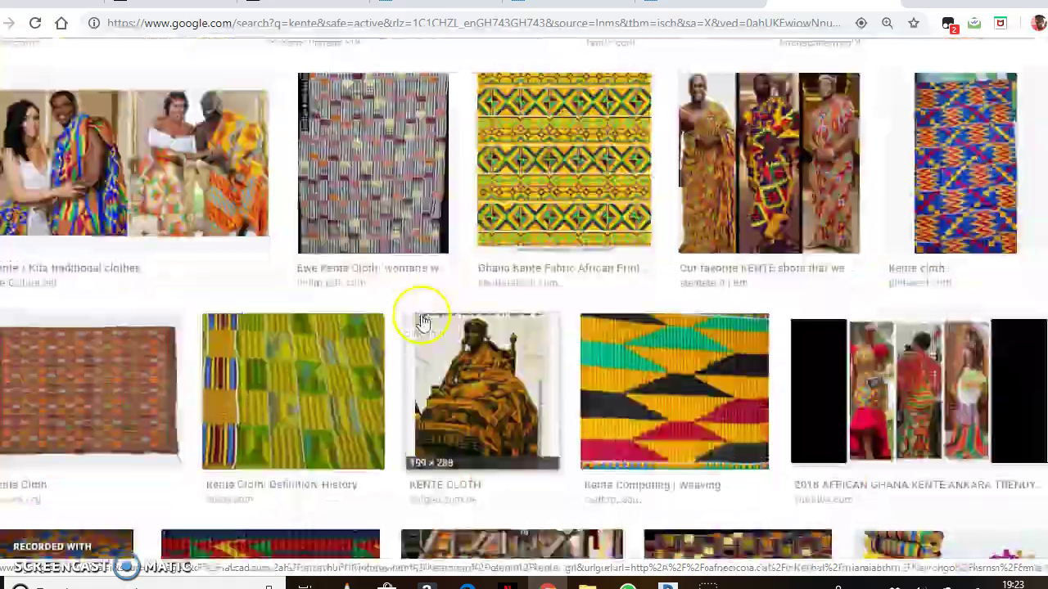
pyautogui.scroll(-20, 425, 328)
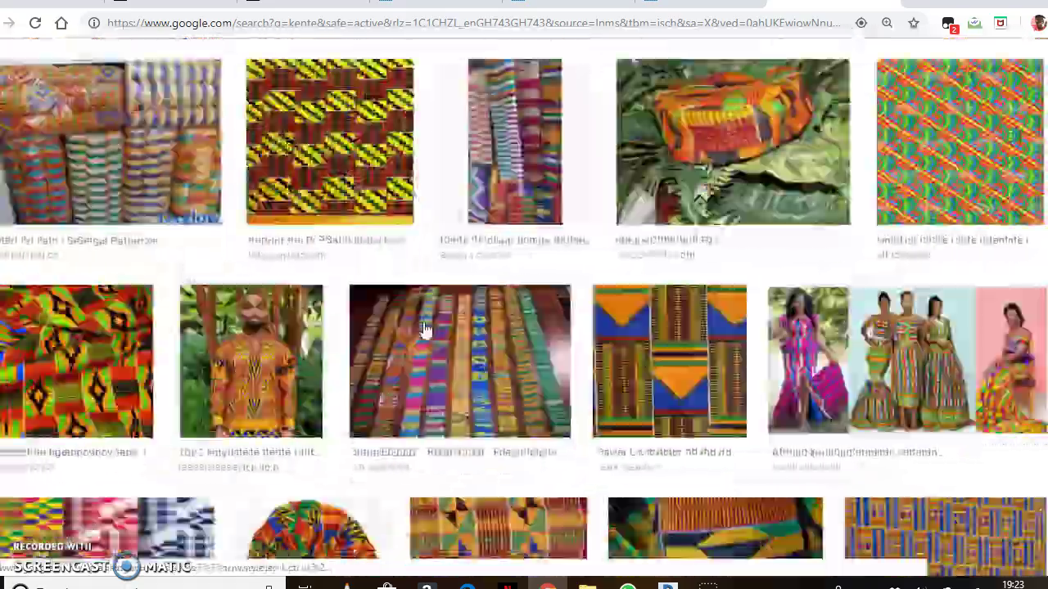
pyautogui.scroll(-10, 426, 327)
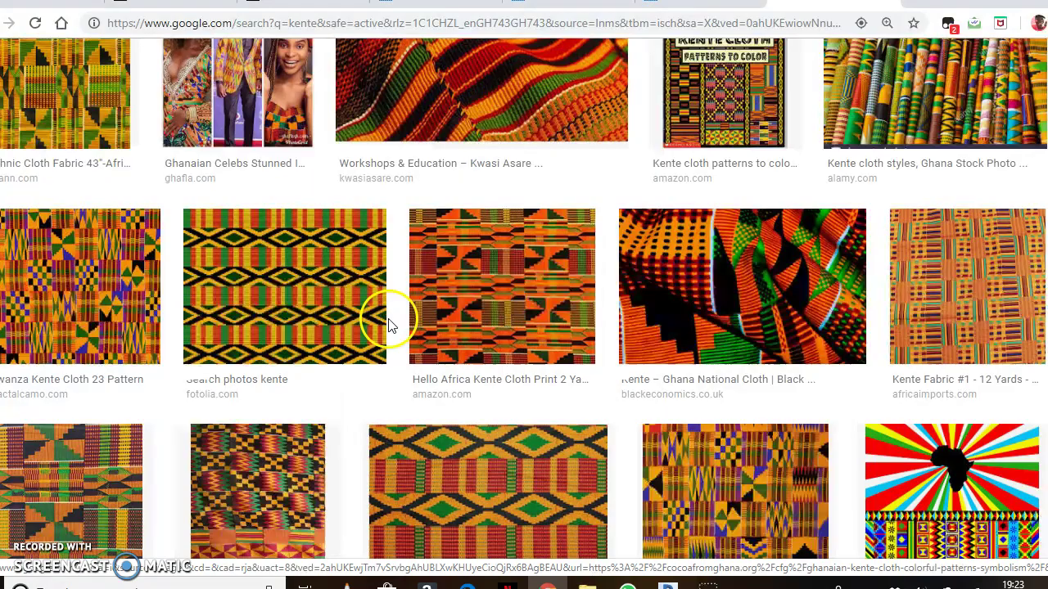
pyautogui.scroll(20, 390, 318)
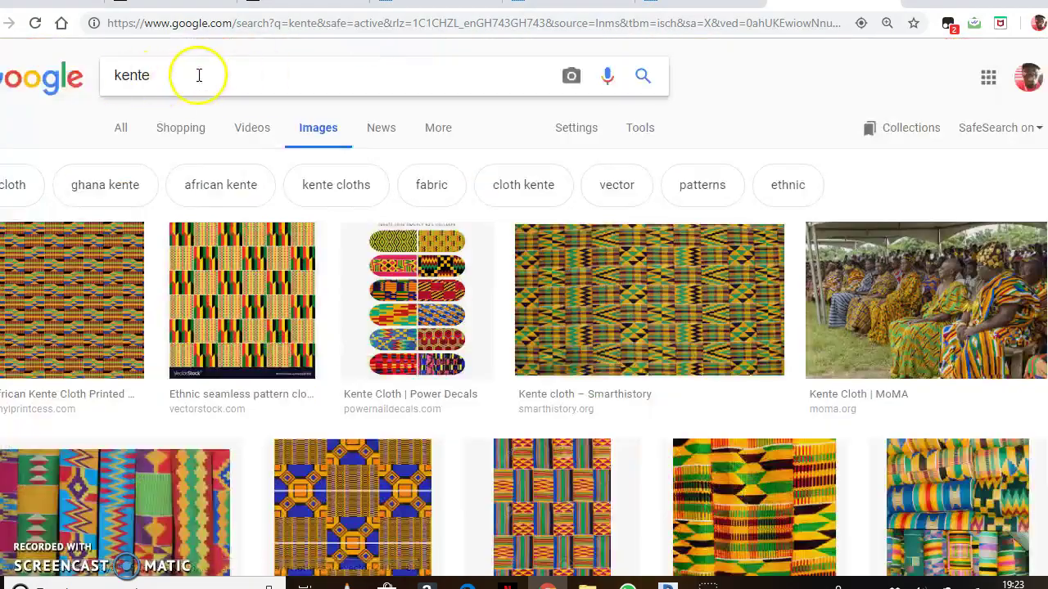
pyautogui.scroll(-7, 160, 78)
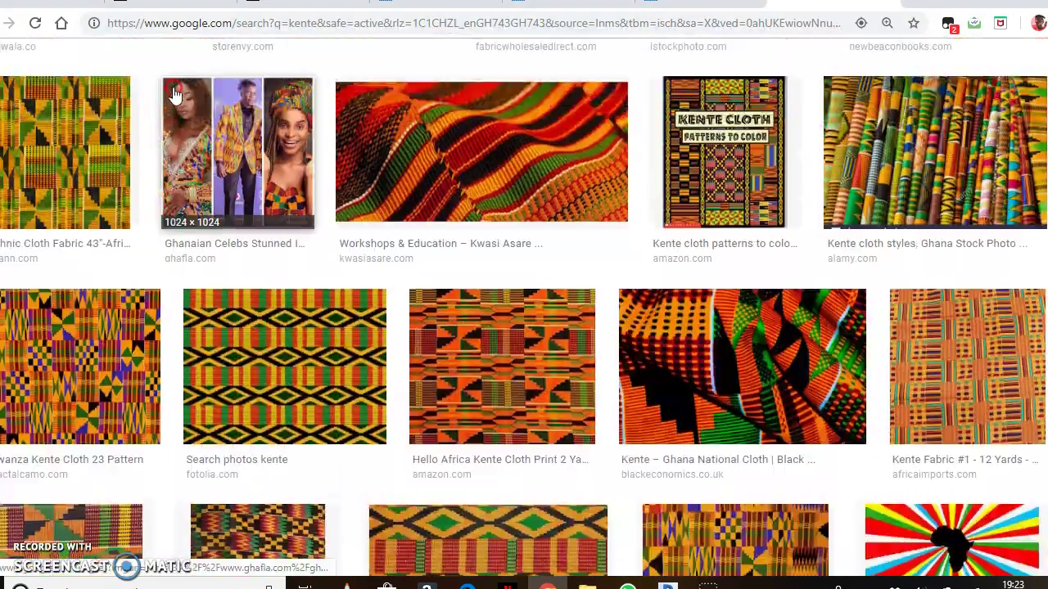
pyautogui.scroll(-10, 138, 232)
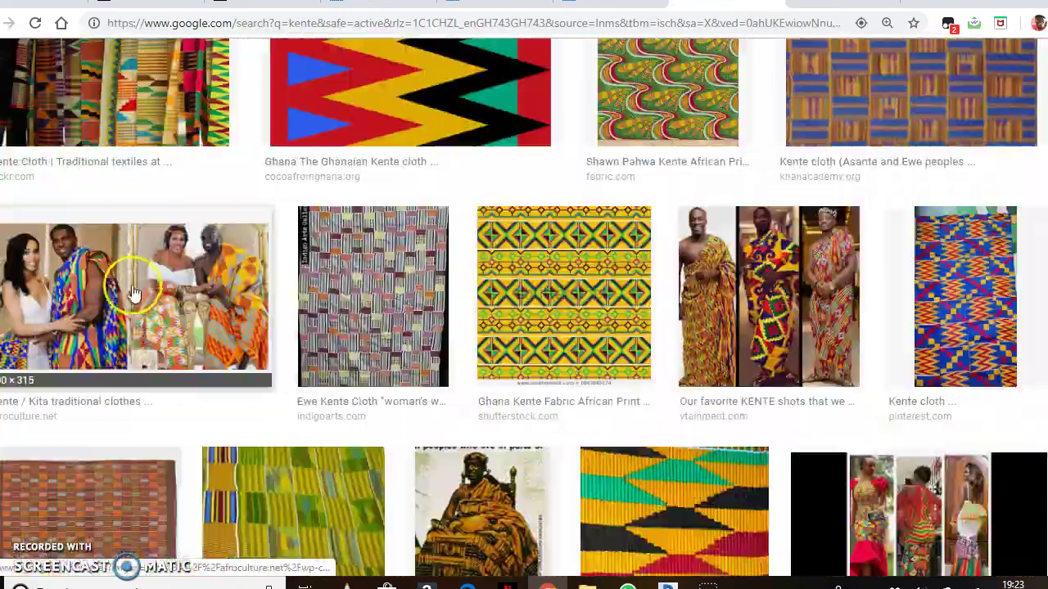
pyautogui.scroll(-5, 147, 275)
pyautogui.scroll(2, 344, 191)
pyautogui.click(414, 332)
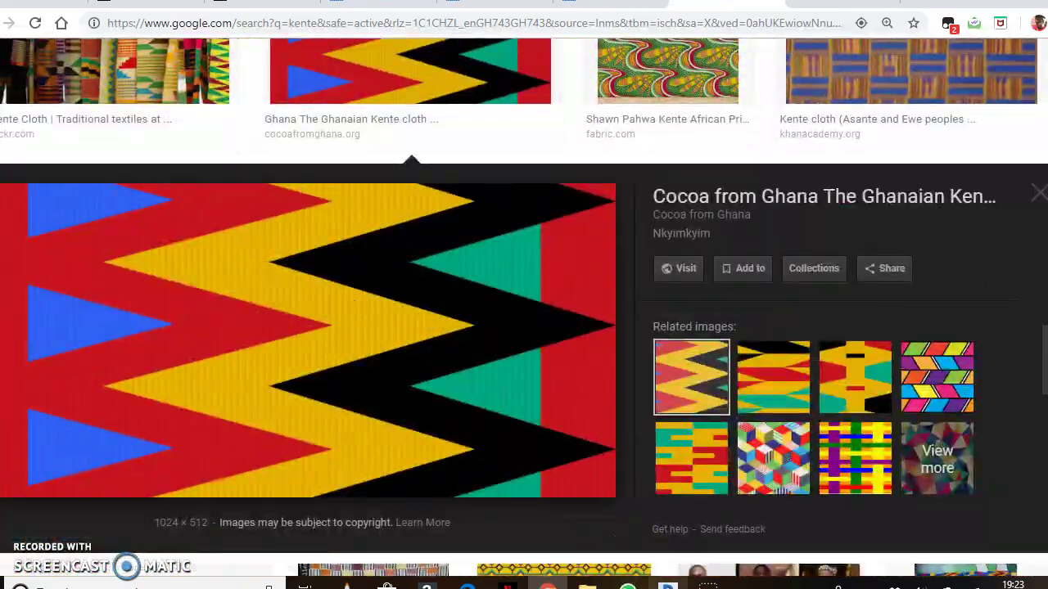
# - Switch to Revit and create a new family from the Furniture.rft template
pyautogui.click(668, 582)
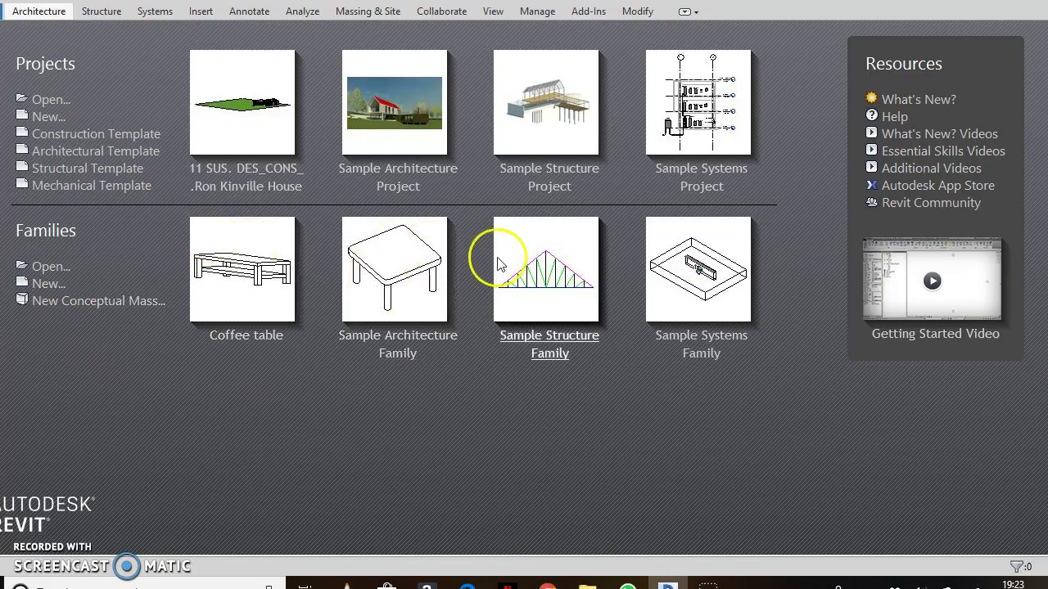
pyautogui.click(46, 284)
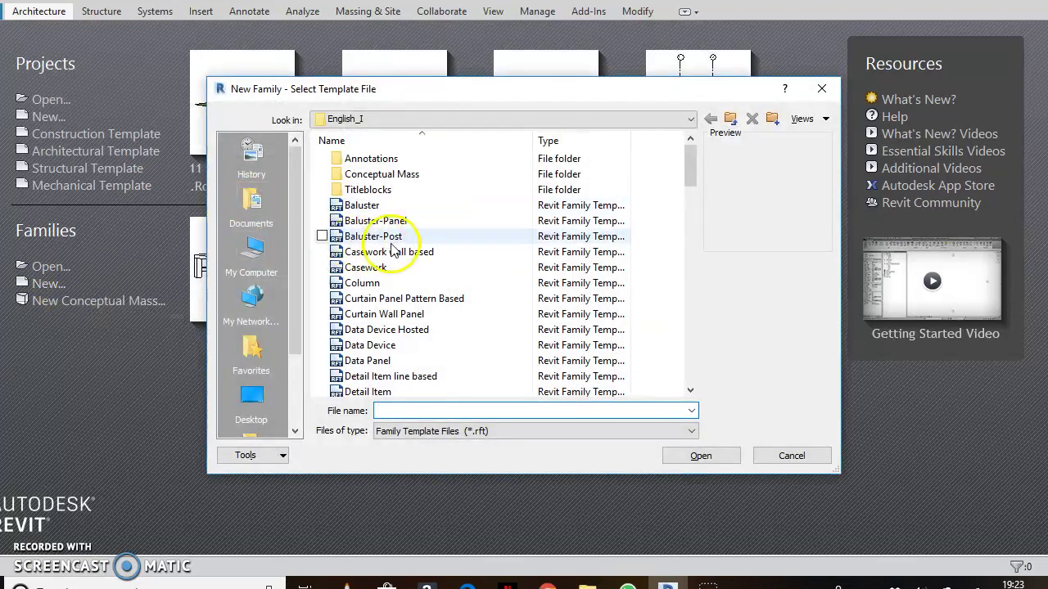
pyautogui.scroll(-1, 380, 246)
pyautogui.scroll(-1, 392, 249)
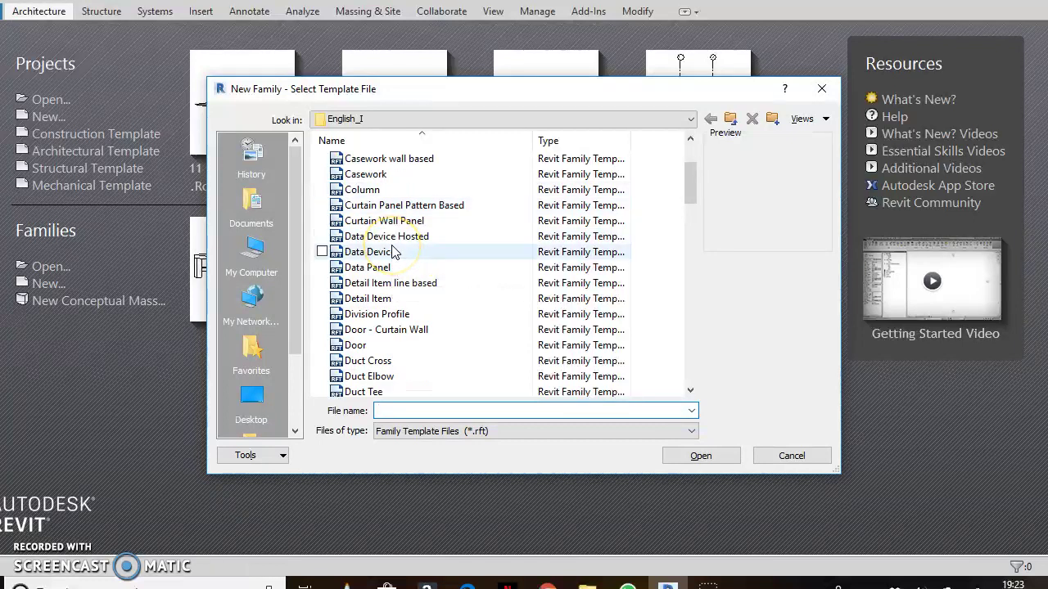
pyautogui.scroll(-1, 393, 252)
pyautogui.scroll(-1, 393, 251)
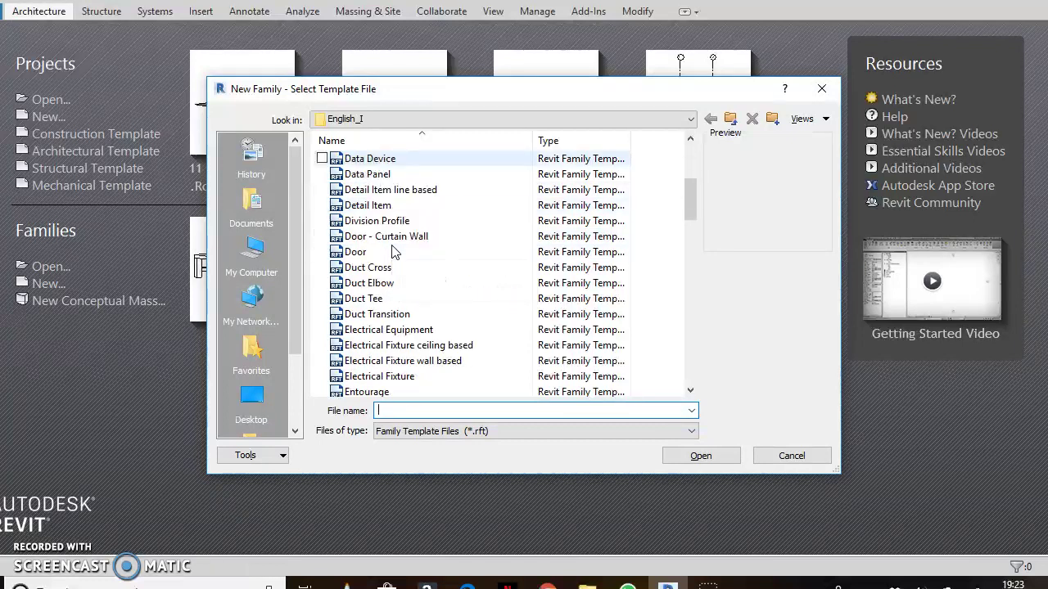
pyautogui.scroll(-2, 392, 251)
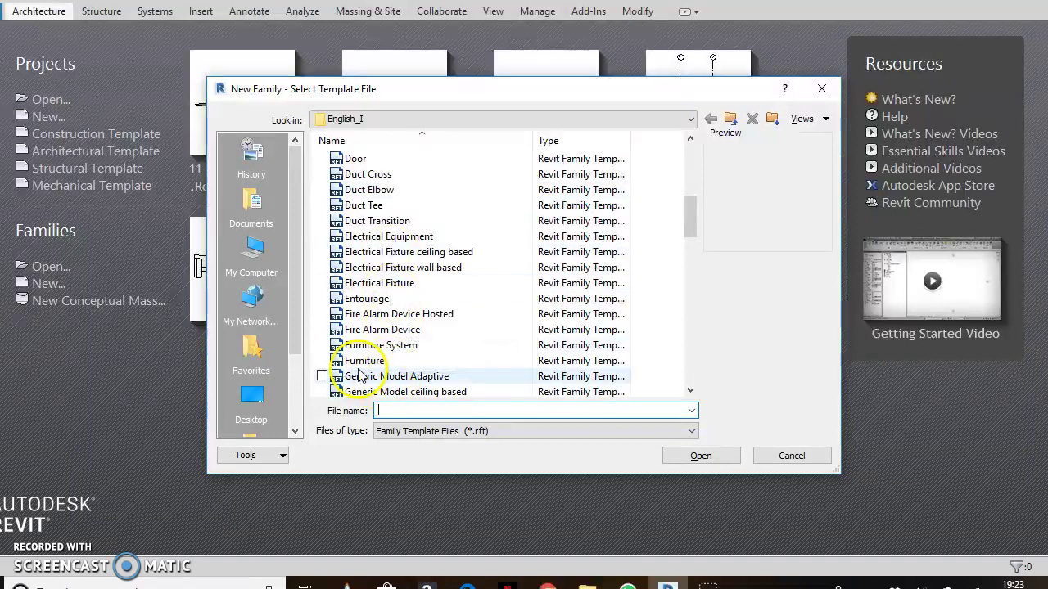
pyautogui.click(354, 361)
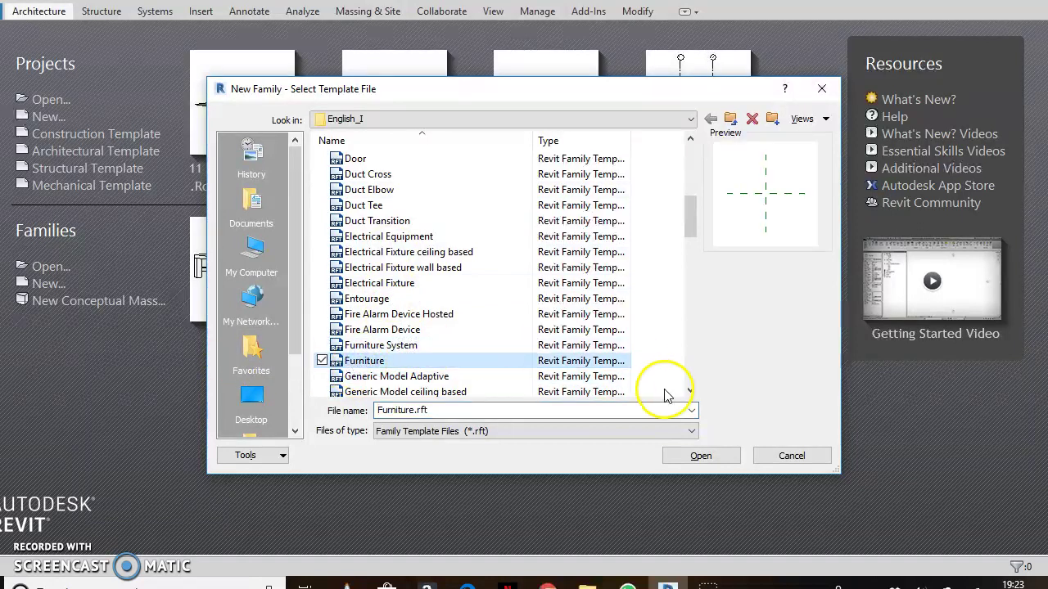
pyautogui.click(697, 453)
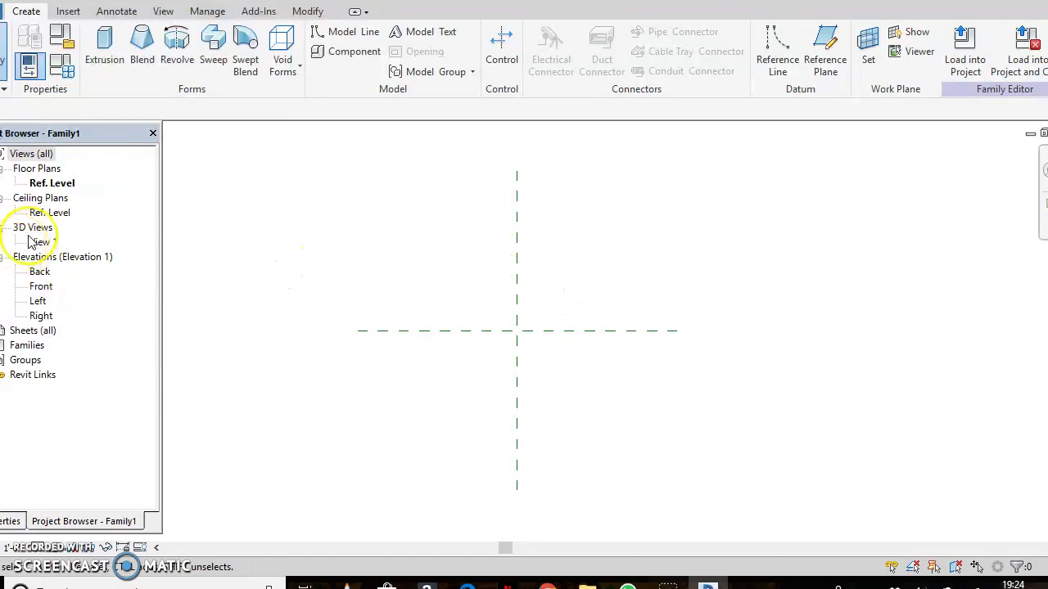
# - Open the Front elevation view and display the family's properties with their parameter names readable
pyautogui.doubleClick(40, 288)
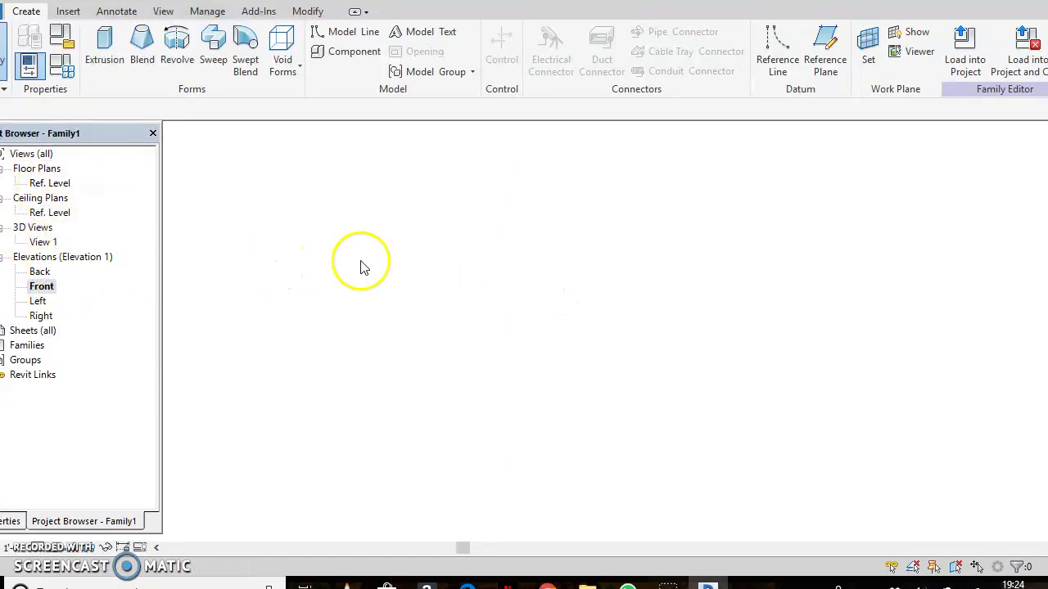
pyautogui.click(511, 258)
pyautogui.click(516, 302)
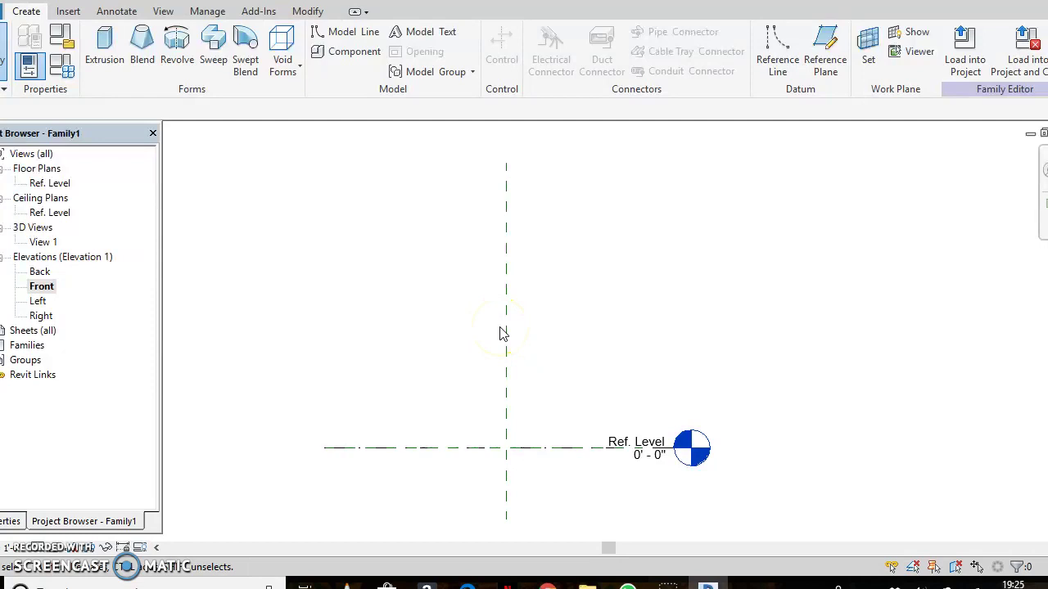
pyautogui.scroll(-1, 503, 333)
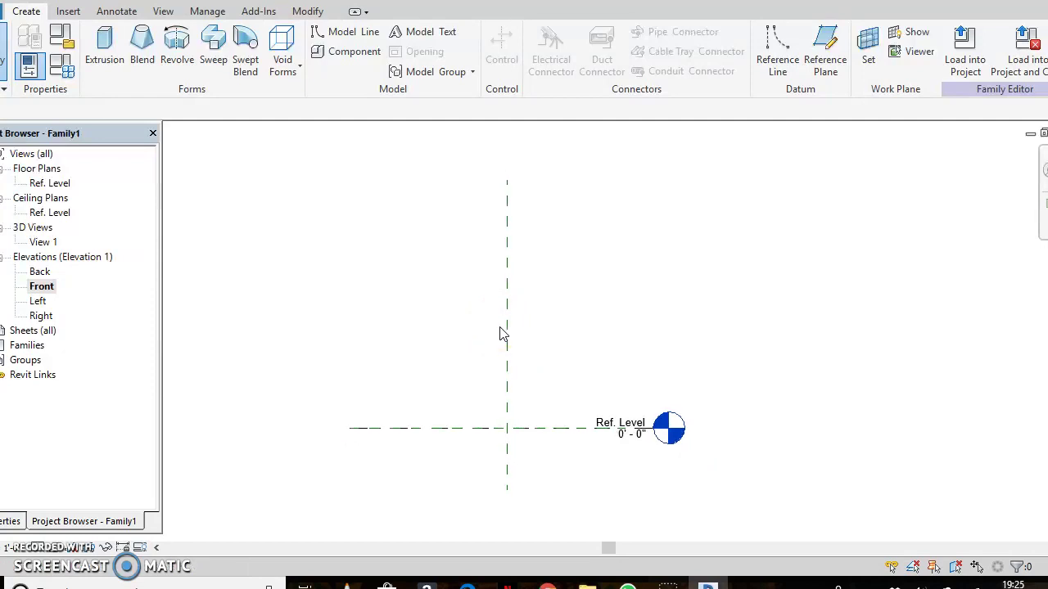
pyautogui.scroll(-2, 501, 333)
pyautogui.scroll(3, 497, 333)
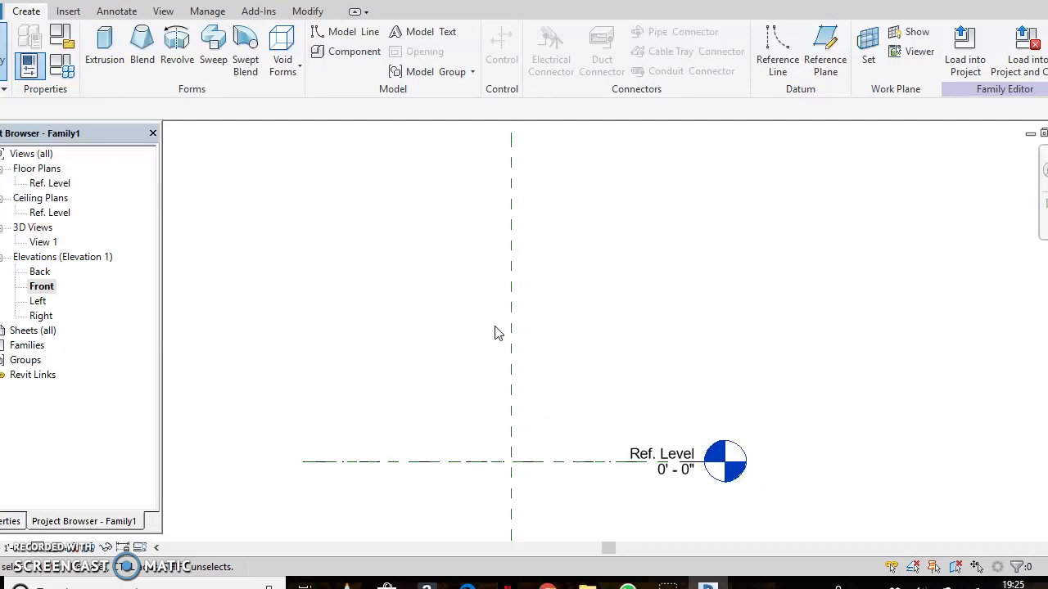
pyautogui.scroll(-1, 497, 333)
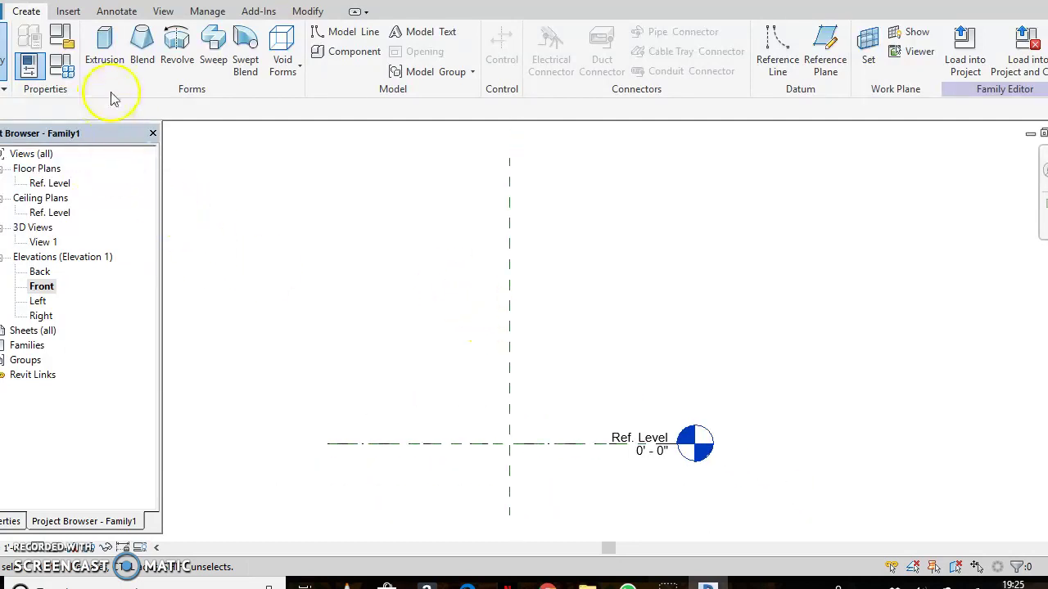
pyautogui.click(10, 521)
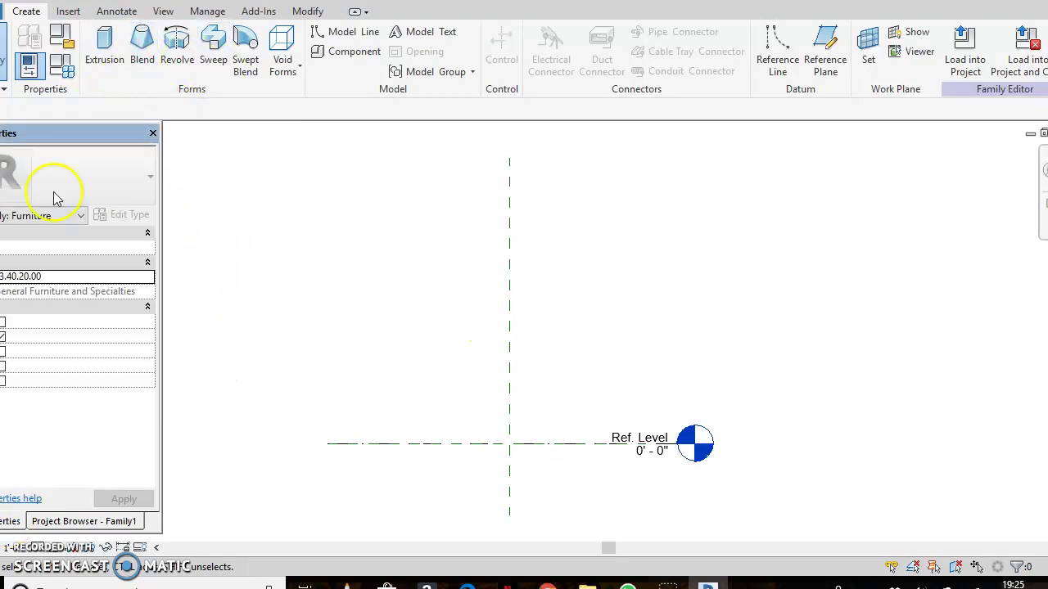
pyautogui.moveTo(3, 323); pyautogui.dragTo(38, 323)
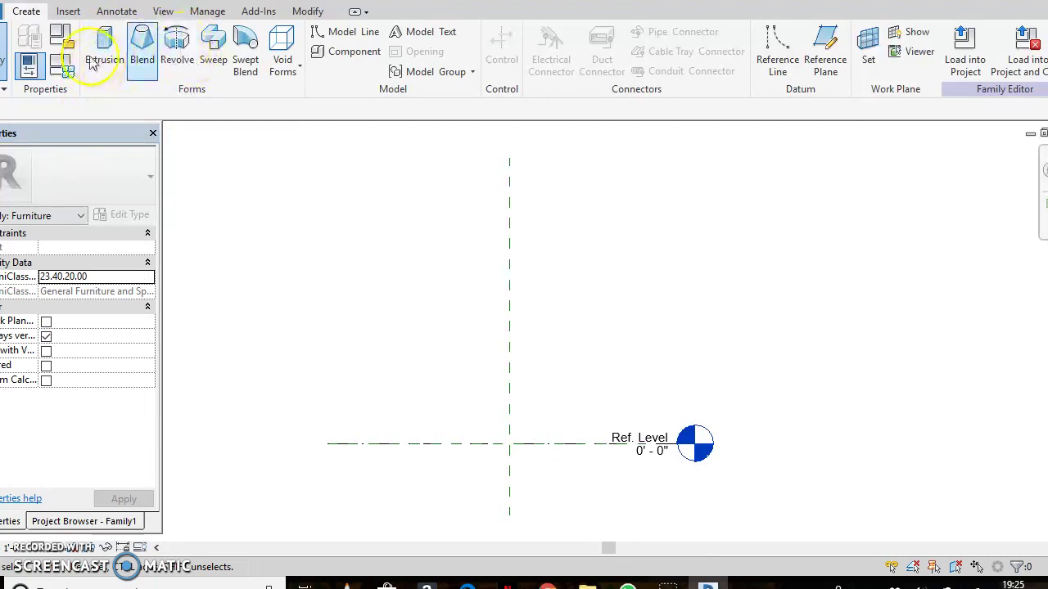
# - Start a revolve and sketch a shallow start-end-radius base arc of about 40° across the vertical reference plane at Ref. Level
pyautogui.click(183, 47)
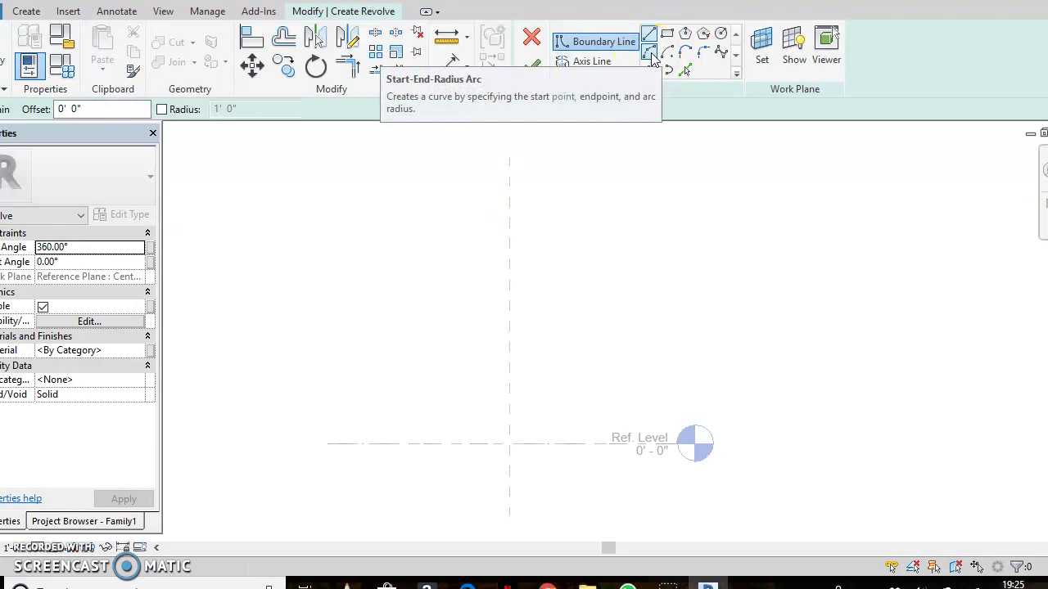
pyautogui.click(651, 51)
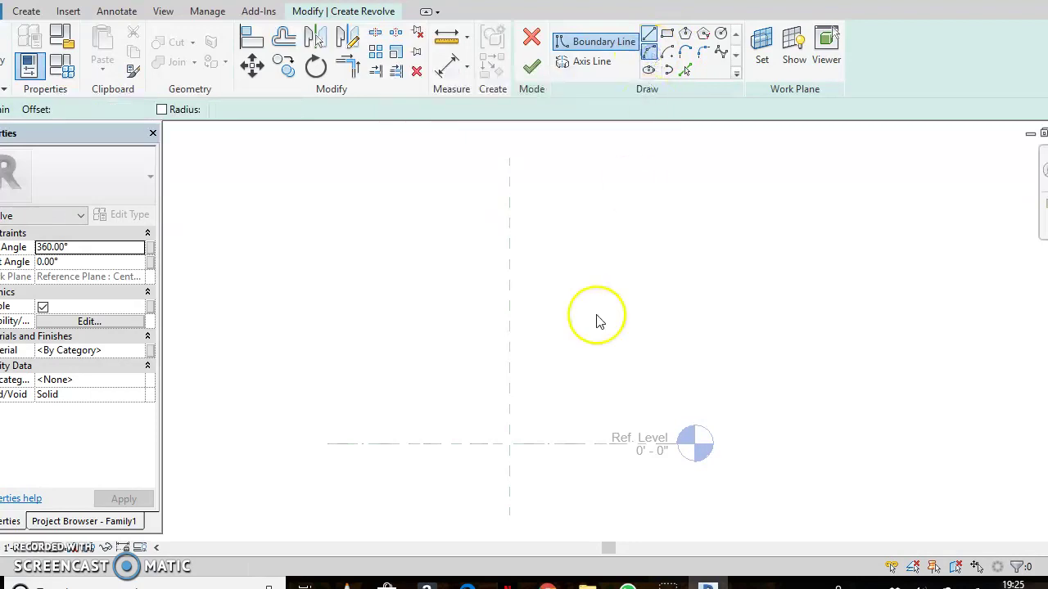
pyautogui.click(543, 446)
pyautogui.click(481, 444)
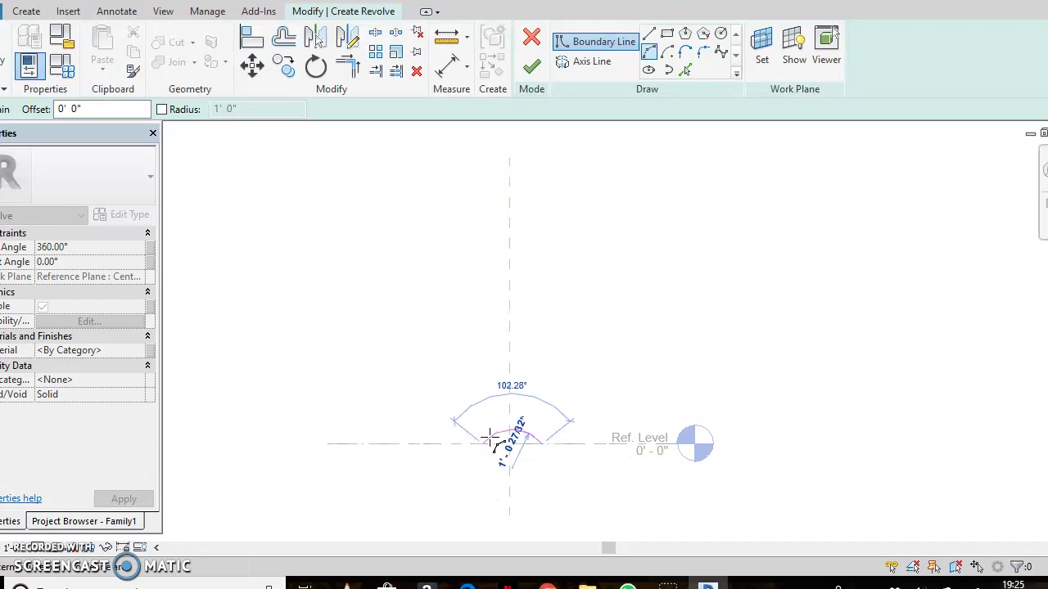
pyautogui.scroll(5, 490, 439)
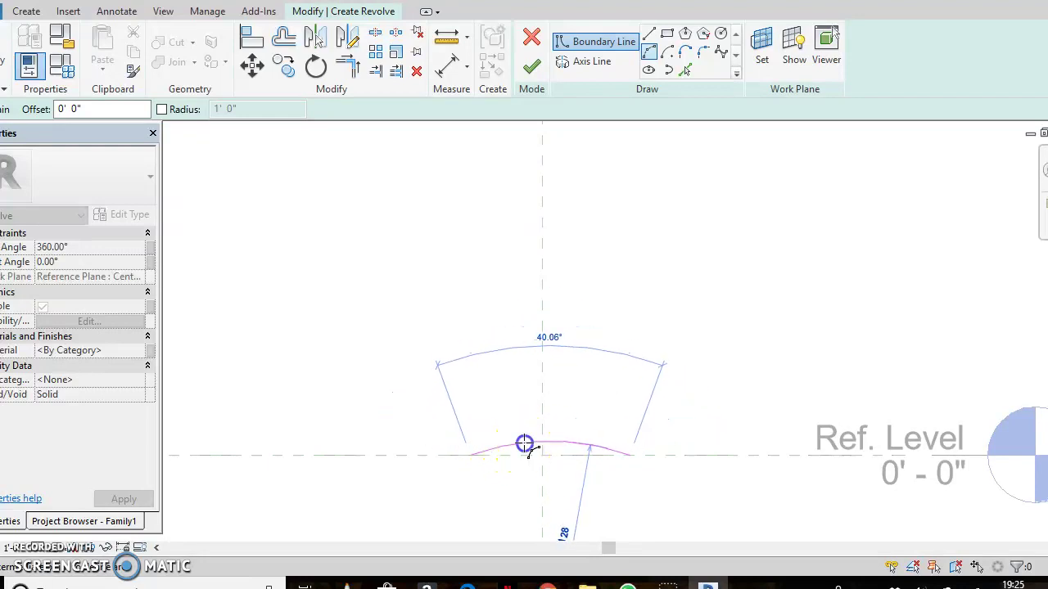
pyautogui.click(416, 374)
# - Sketch an outward-bulging side arc rising about 3'-11" from the left end of the base arc
pyautogui.scroll(-4, 422, 328)
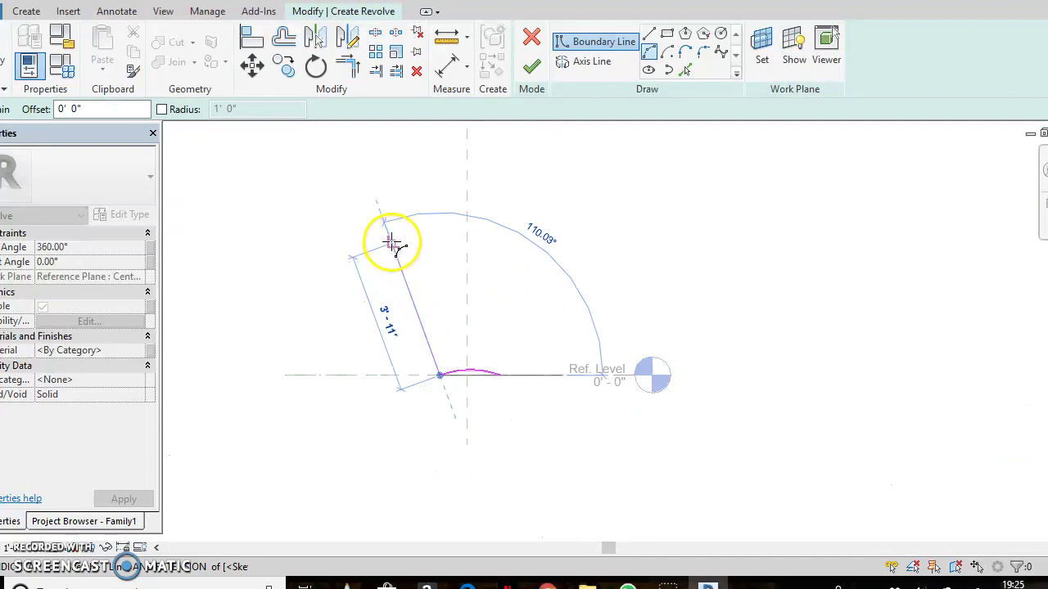
pyautogui.click(391, 239)
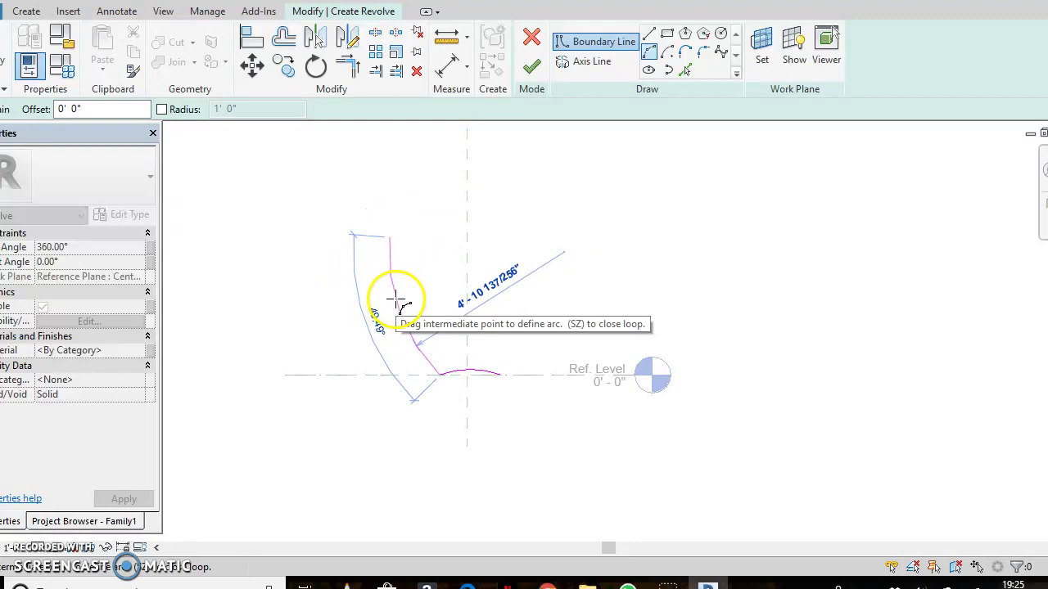
pyautogui.click(396, 208)
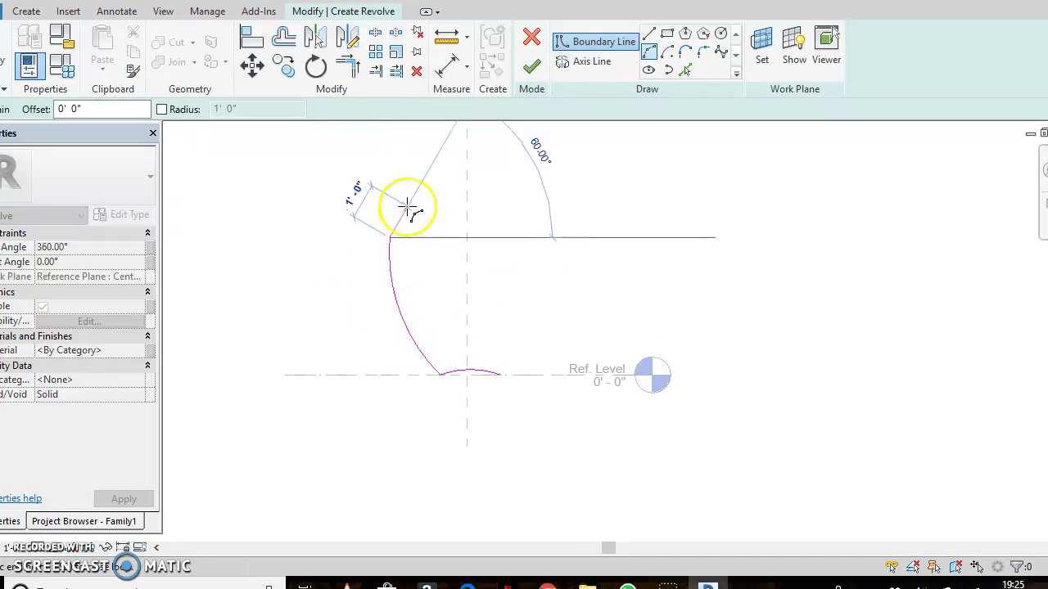
# - Add a smaller inward-curving neck arc, spanning about 1'-0" at 60°, from the upper end of the side arc
pyautogui.click(407, 207)
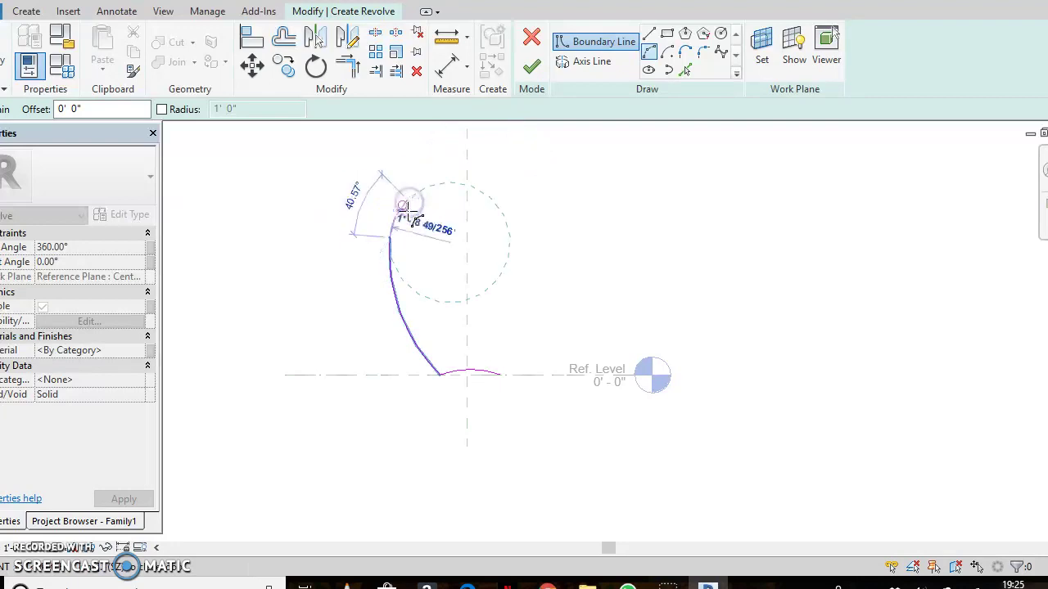
pyautogui.moveTo(410, 225)
pyautogui.mouseDown()
pyautogui.moveTo(411, 171)
pyautogui.moveTo(412, 224)
pyautogui.moveTo(416, 214)
pyautogui.moveTo(405, 226)
pyautogui.mouseUp()
pyautogui.scroll(5, 409, 215)
pyautogui.click(421, 199)
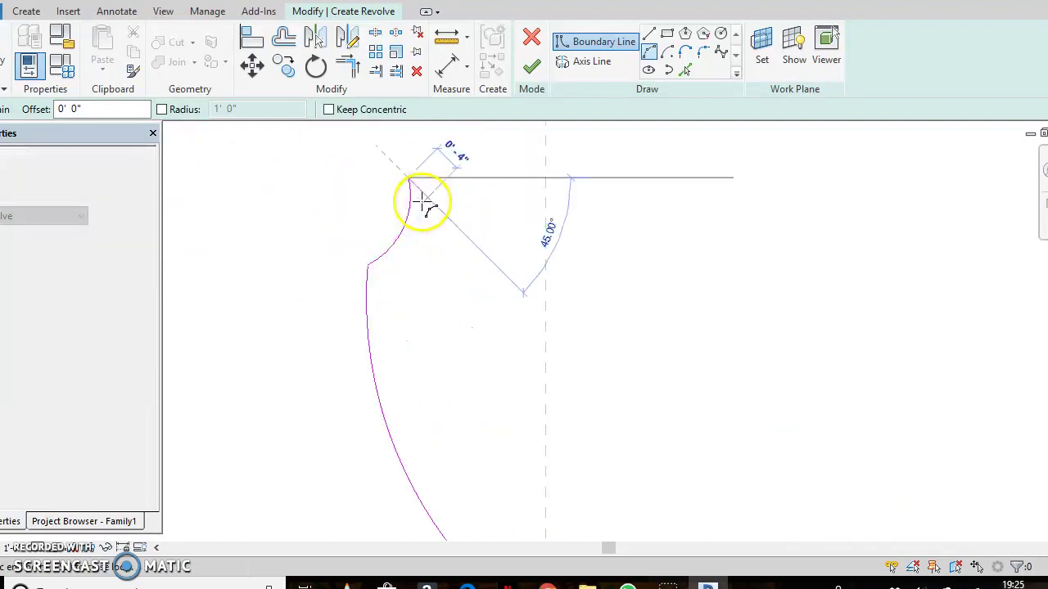
# - Draw a short vertical boundary line upward from the top end of the neck arc
pyautogui.scroll(-3, 418, 199)
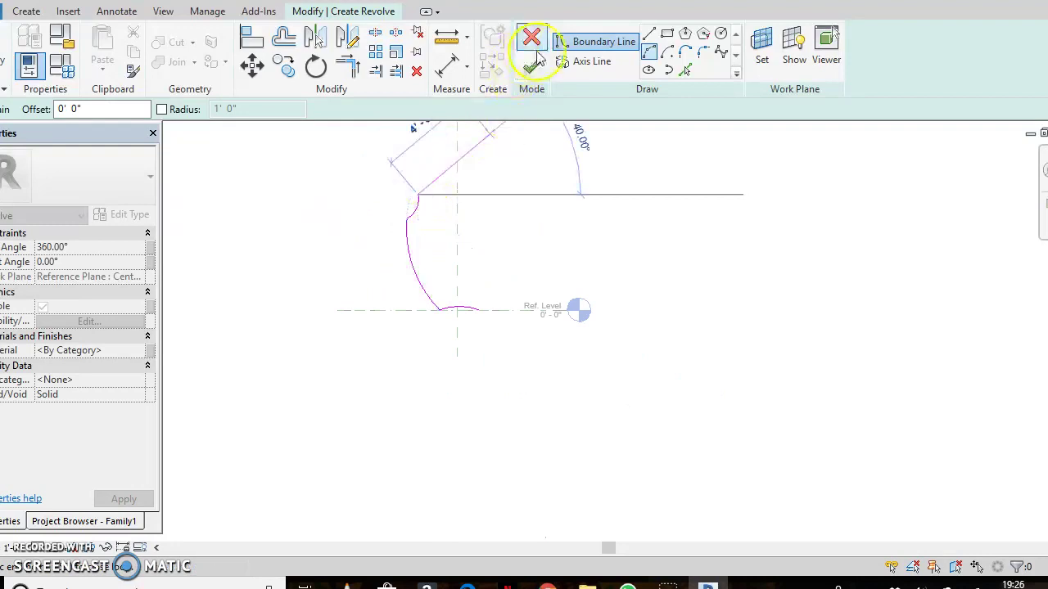
pyautogui.click(647, 37)
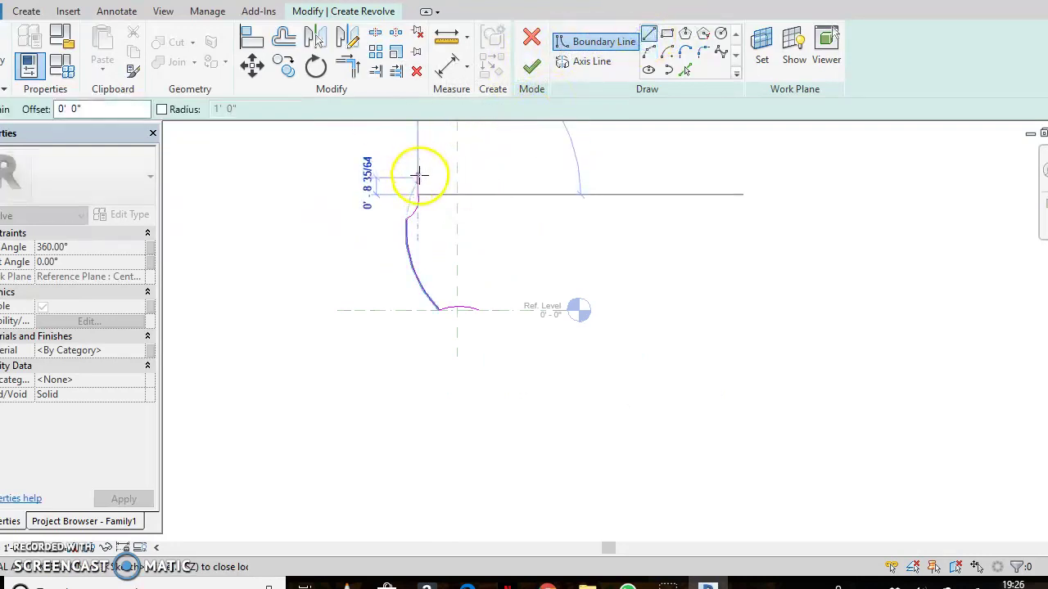
pyautogui.scroll(4, 418, 176)
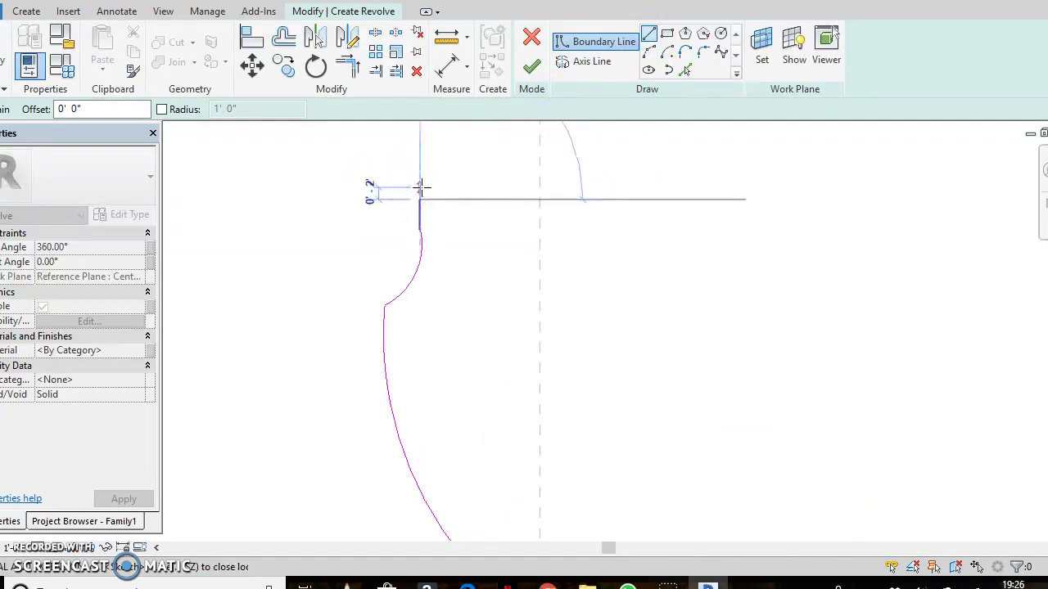
pyautogui.click(420, 199)
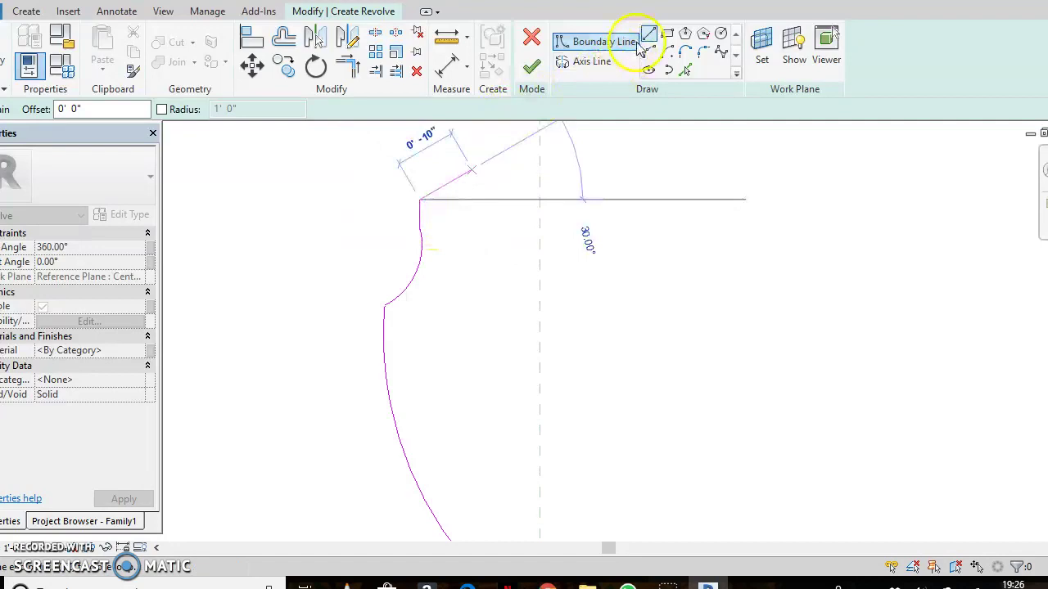
# - Sketch a small quarter-circle rim arc of about 2" radius curving inward from the top of the vertical neck line
pyautogui.click(434, 190)
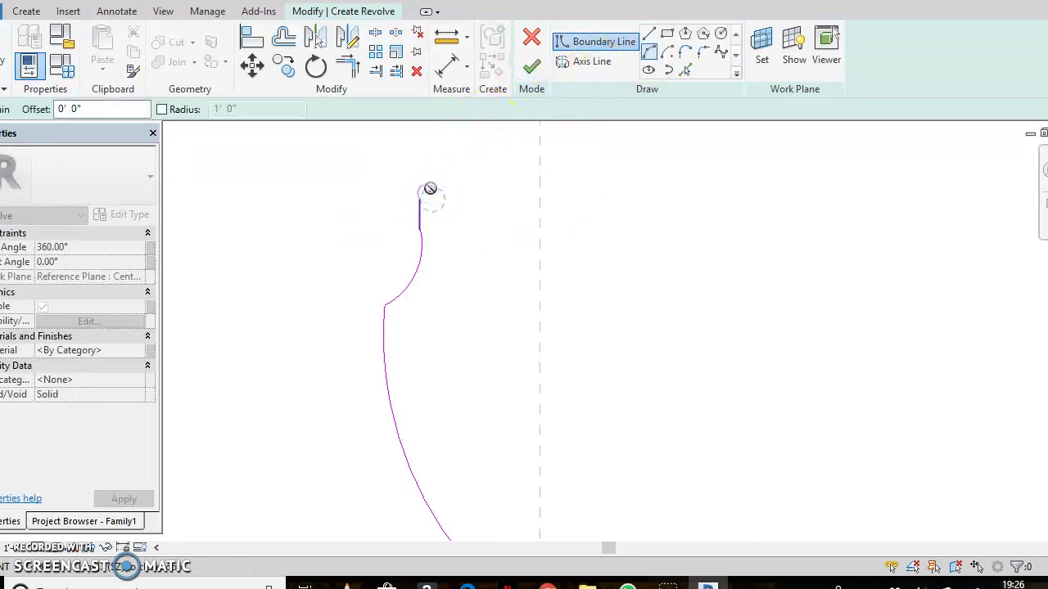
pyautogui.scroll(3, 428, 200)
pyautogui.click(412, 182)
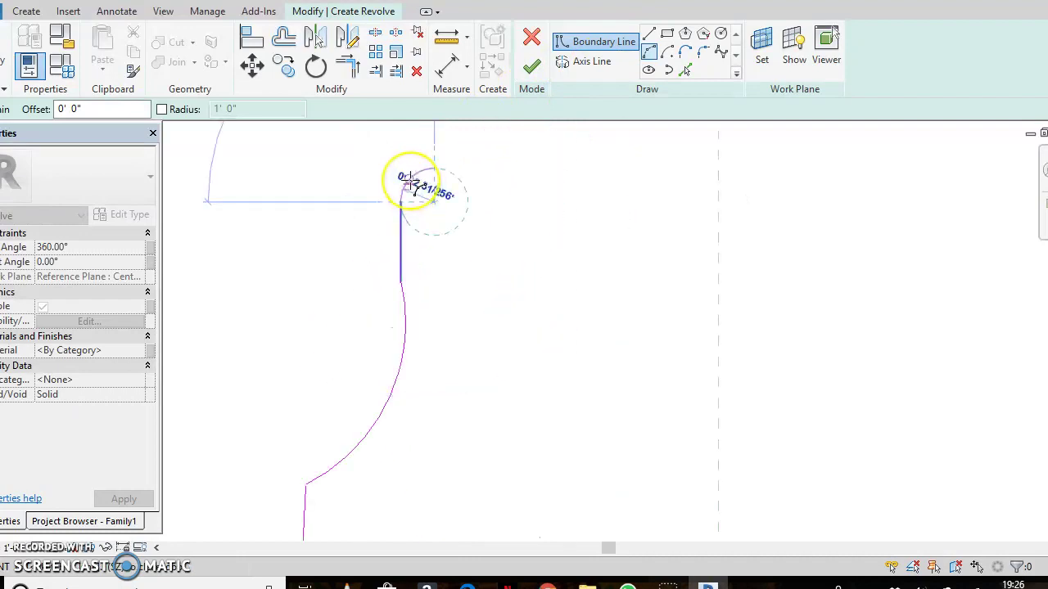
pyautogui.scroll(-2, 409, 184)
pyautogui.click(503, 192)
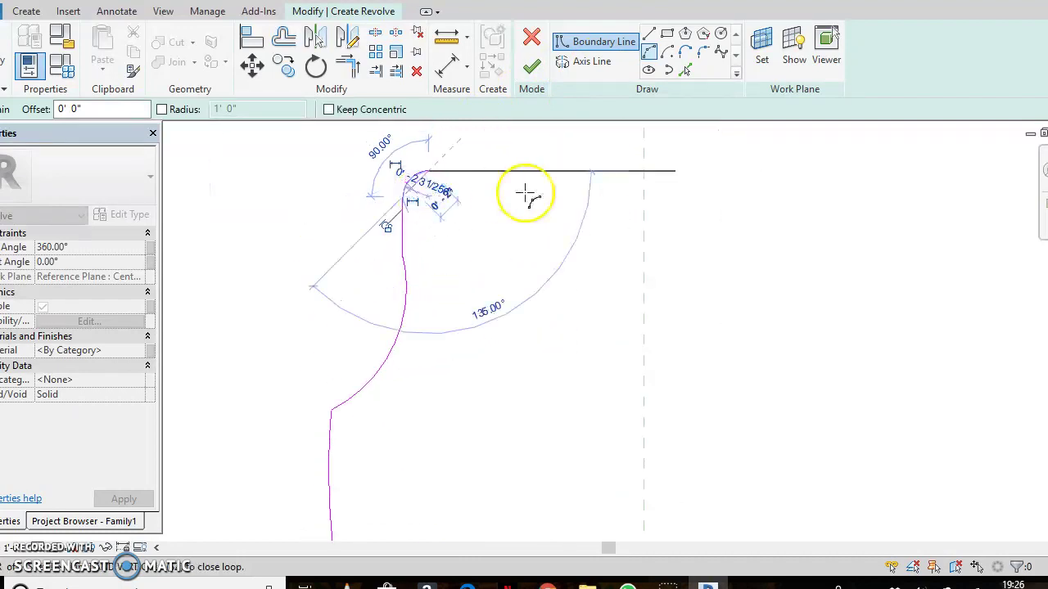
# - Draw a 6" horizontal boundary line inward from the upper end of the rim arc
pyautogui.click(524, 176)
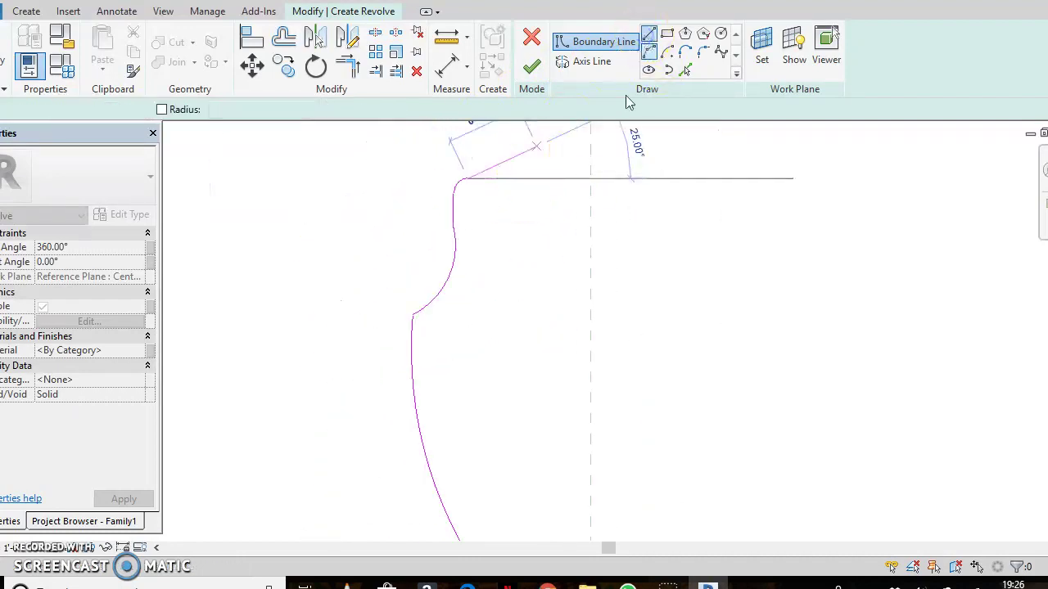
pyautogui.click(509, 179)
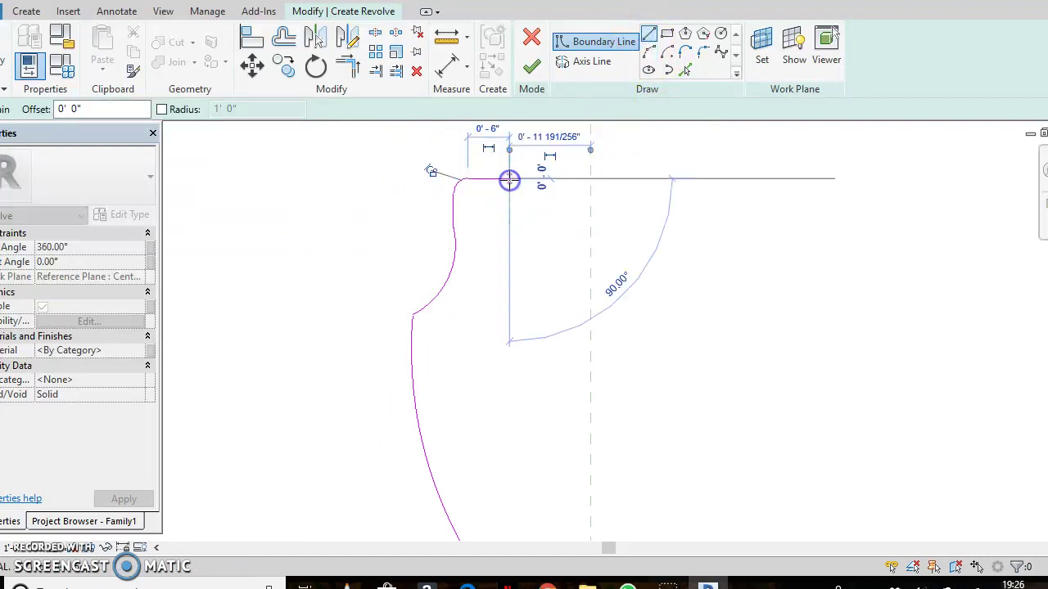
pyautogui.scroll(-3, 484, 233)
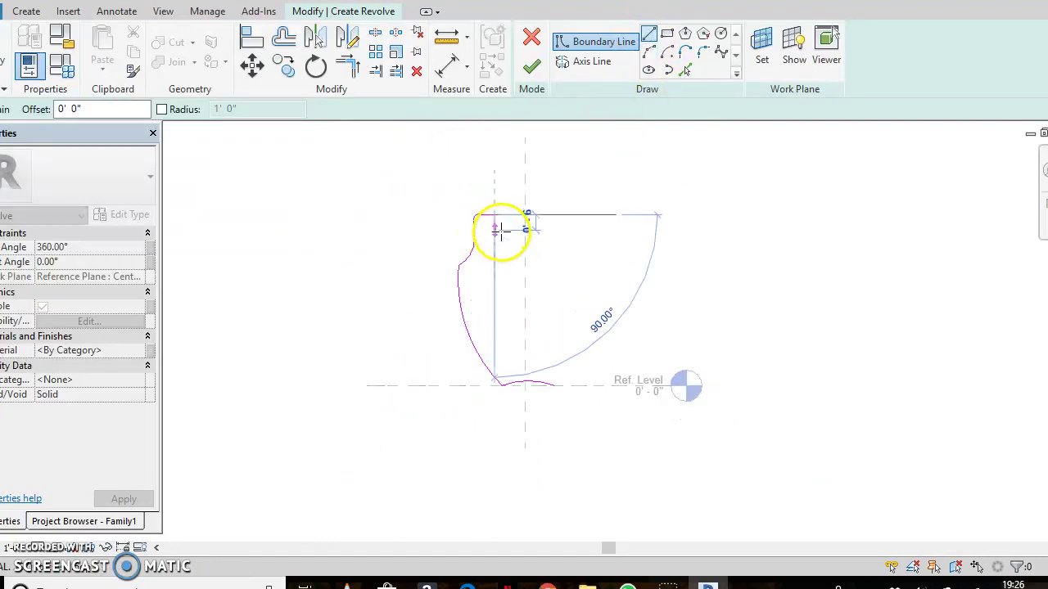
pyautogui.press('Escape')
# - Draw a short vertical boundary line upward from the right end of the base arc
pyautogui.click(554, 383)
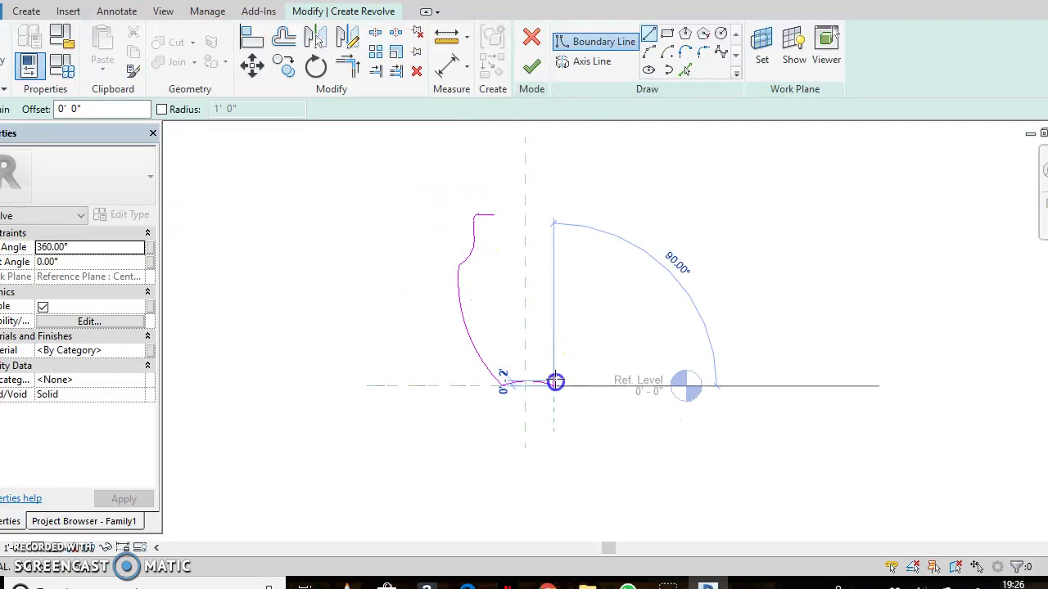
pyautogui.click(557, 362)
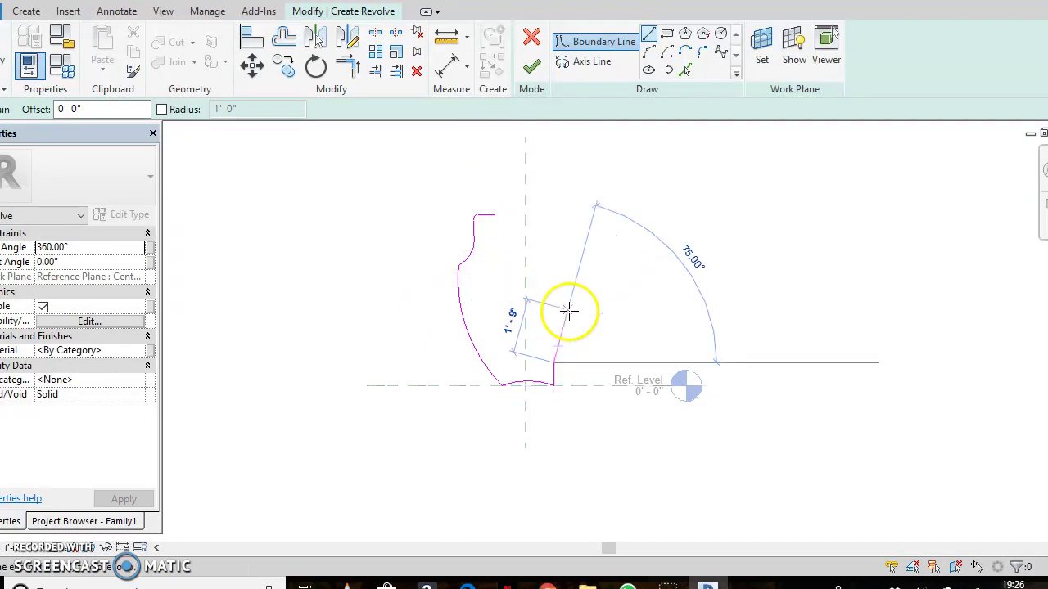
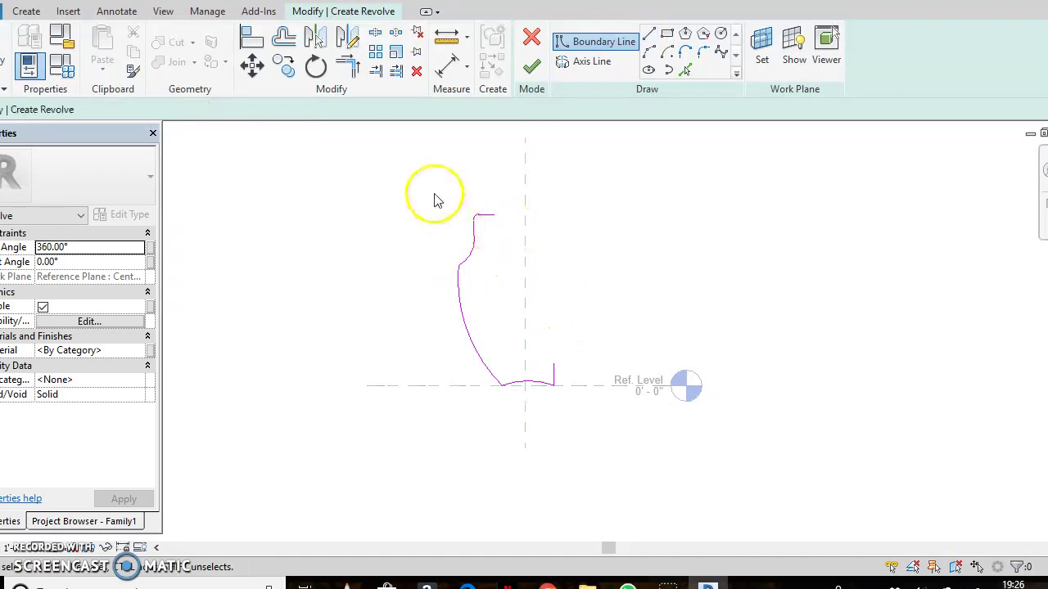
# - Copy the whole left side profile, from rim line to base corner, 2" horizontally toward the centre reference plane
pyautogui.moveTo(425, 186)
pyautogui.mouseDown()
pyautogui.moveTo(442, 357)
pyautogui.moveTo(512, 427)
pyautogui.mouseUp()
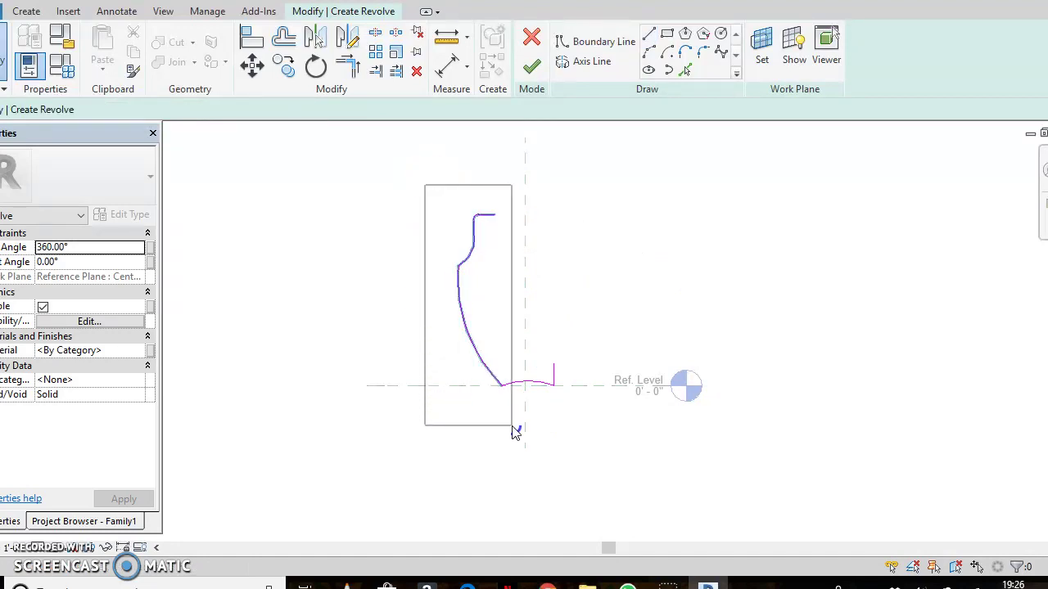
pyautogui.moveTo(512, 427); pyautogui.dragTo(512, 428)
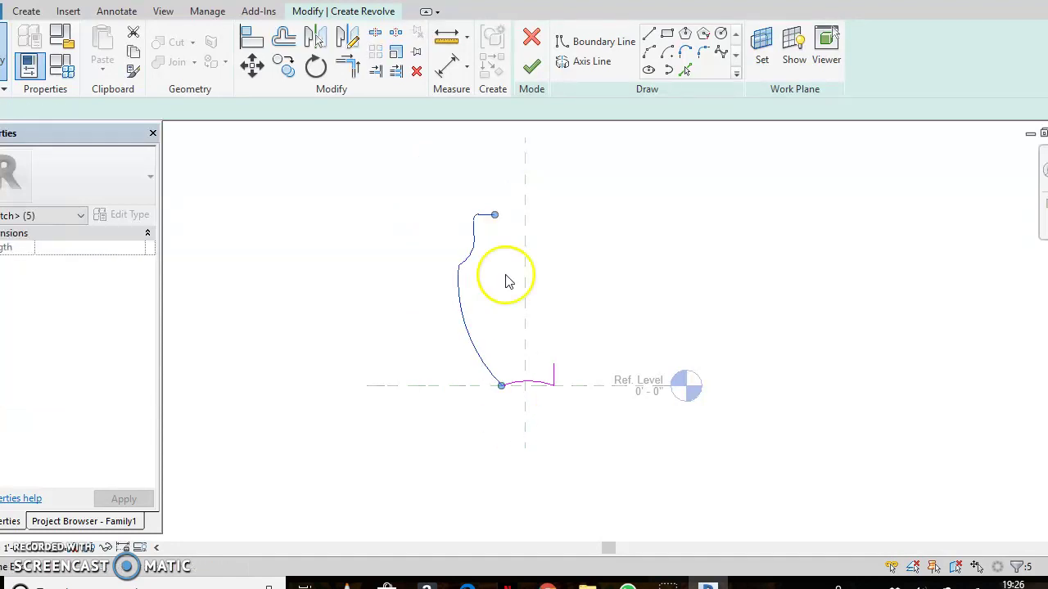
pyautogui.click(284, 66)
pyautogui.scroll(5, 458, 209)
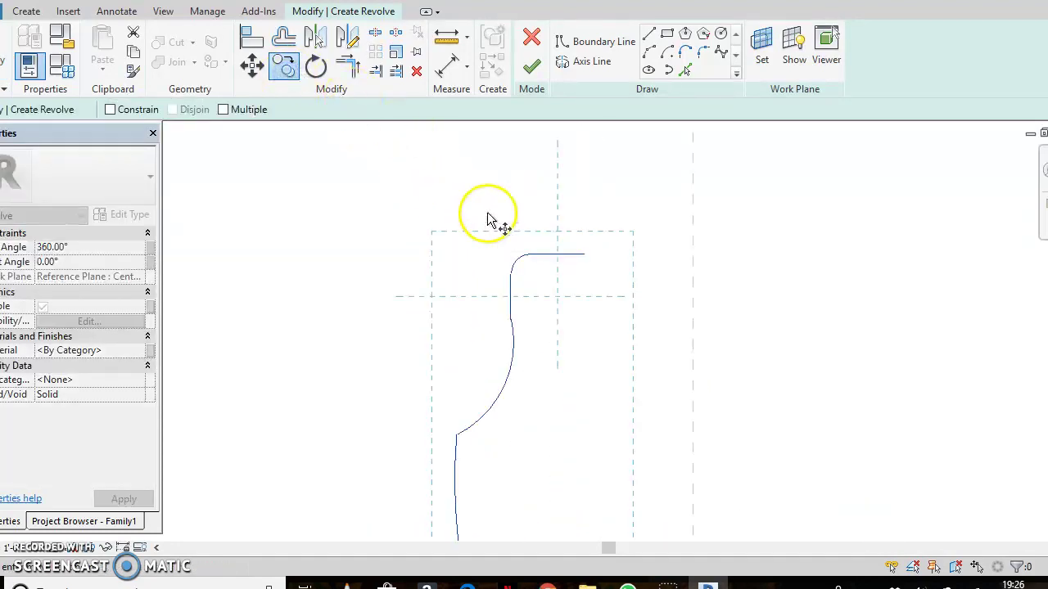
pyautogui.click(532, 257)
pyautogui.click(545, 256)
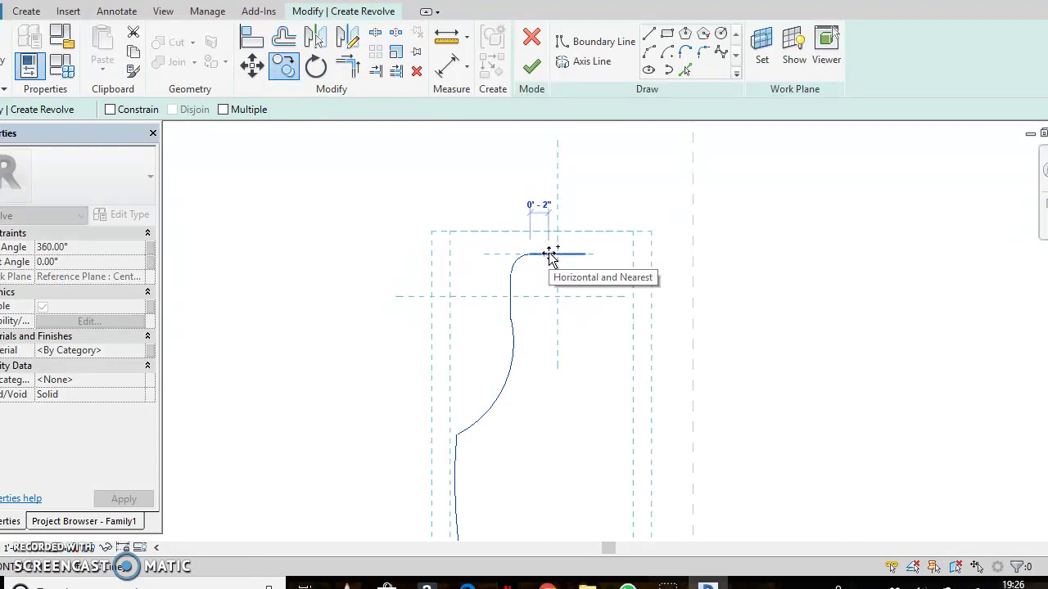
pyautogui.click(550, 255)
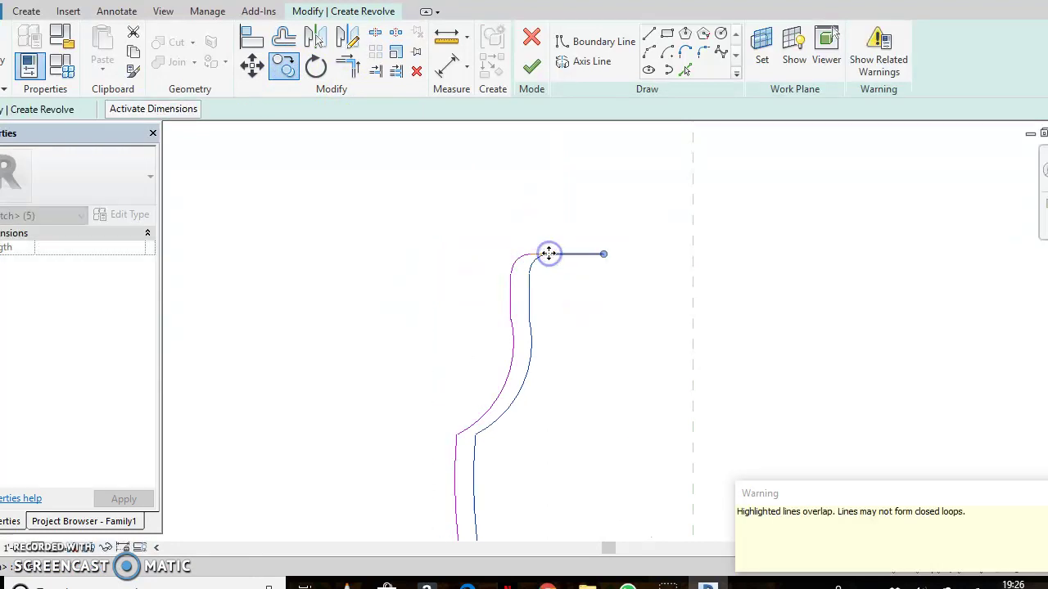
pyautogui.scroll(-4, 547, 256)
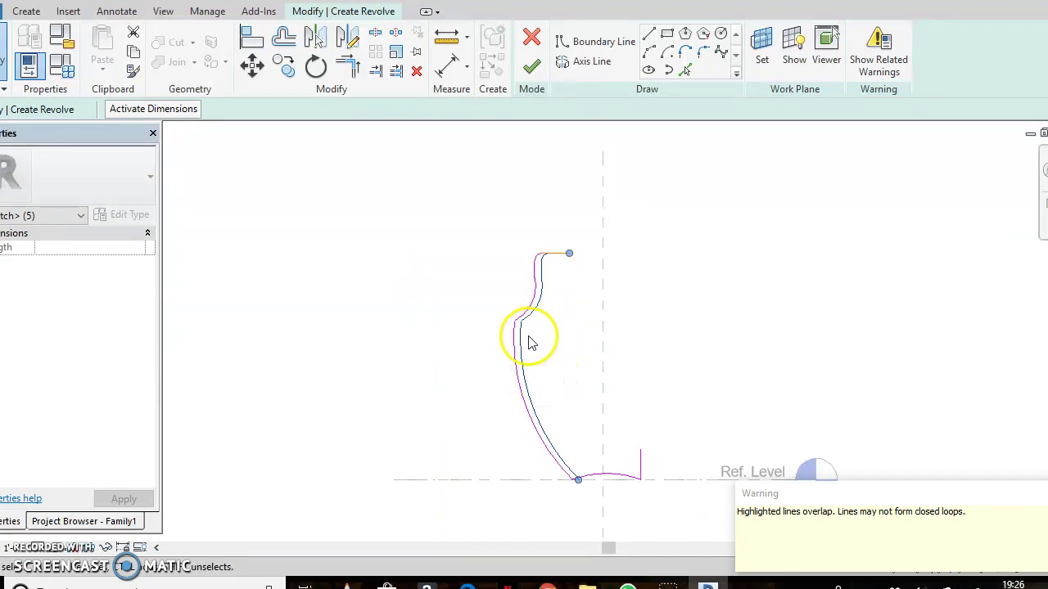
pyautogui.press('Escape')
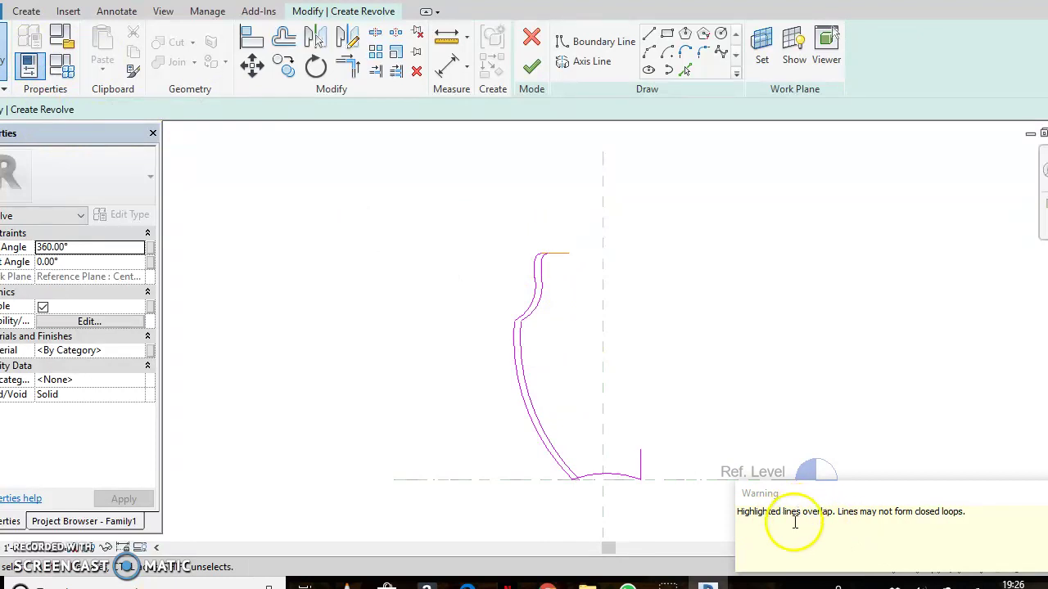
# - Delete the two overlapping horizontal lines at the top of the profile
pyautogui.scroll(4, 549, 271)
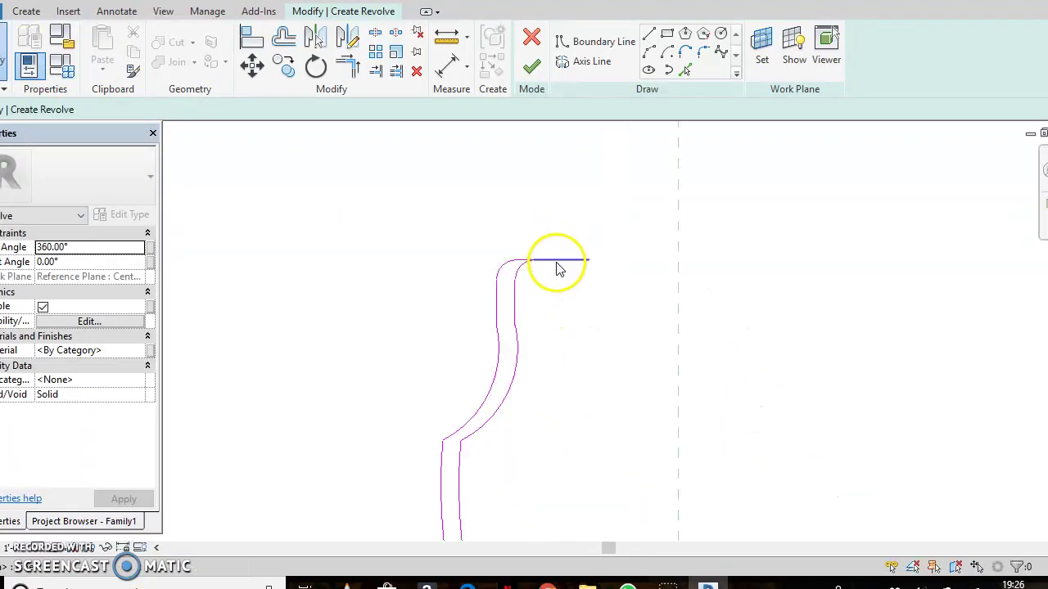
pyautogui.click(557, 263)
pyautogui.click(606, 337)
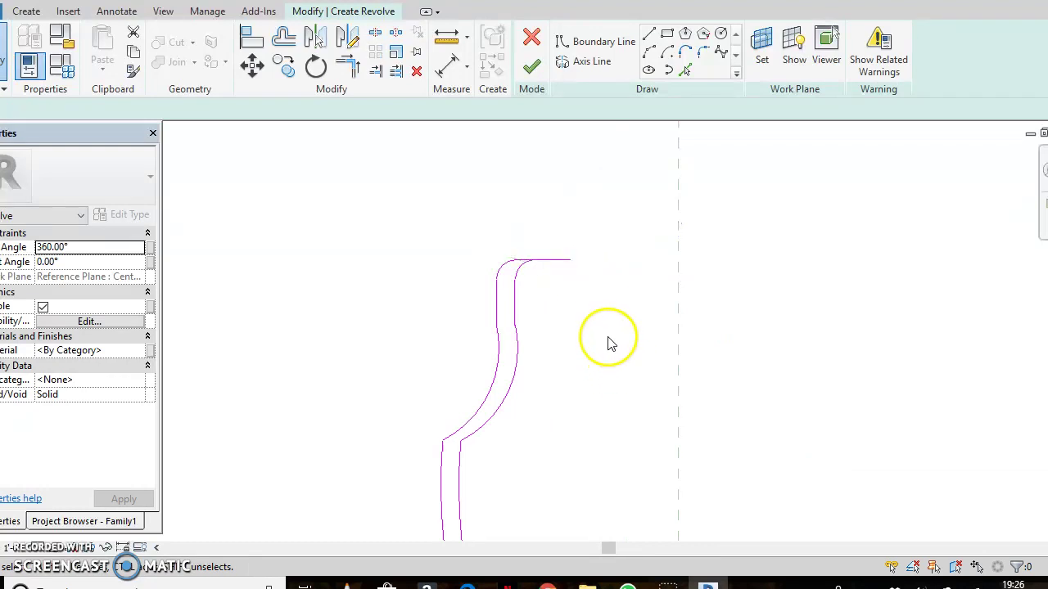
pyautogui.click(559, 270)
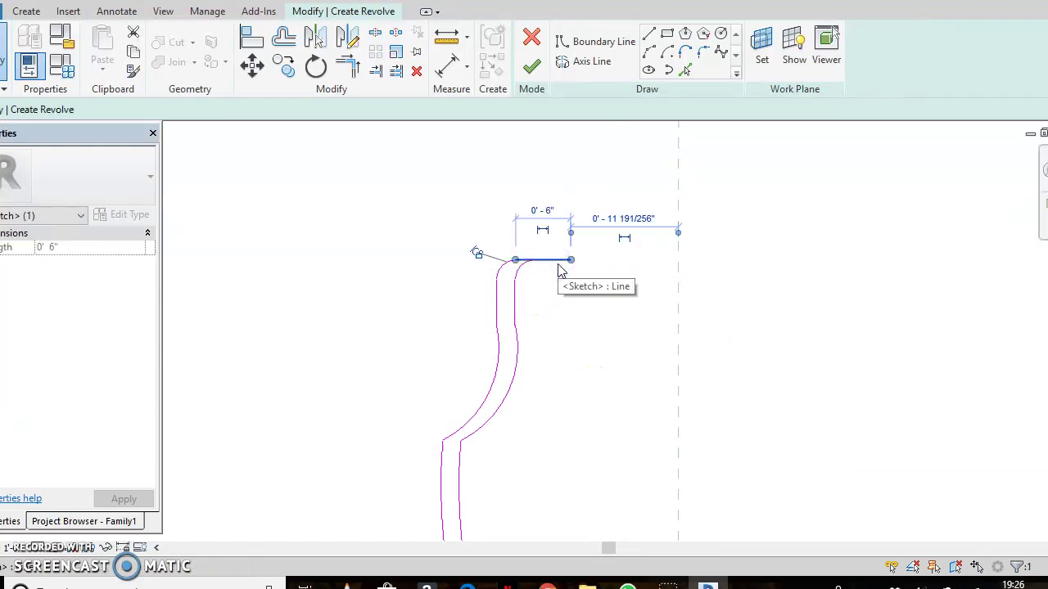
pyautogui.press('Delete')
# - Join the upper ends of the outer and inner rim arcs with a 2" horizontal boundary line
pyautogui.scroll(1, 533, 276)
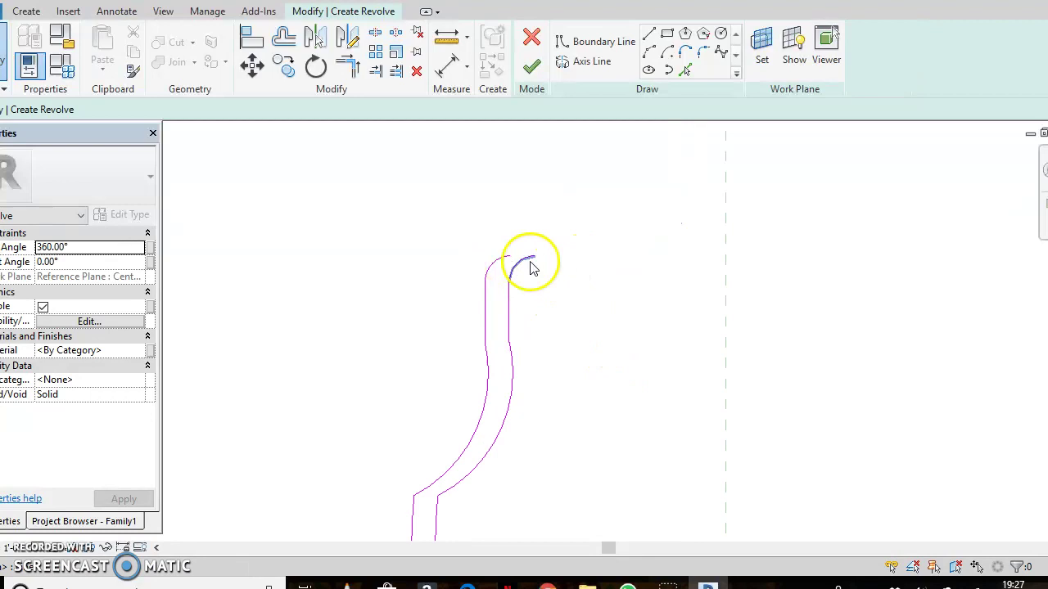
pyautogui.click(649, 33)
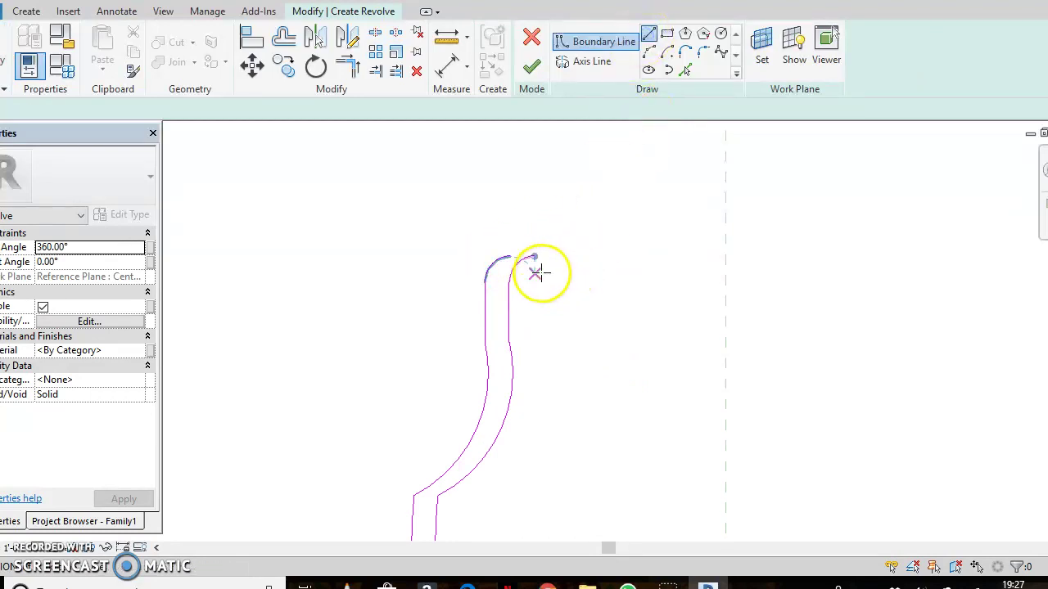
pyautogui.click(516, 259)
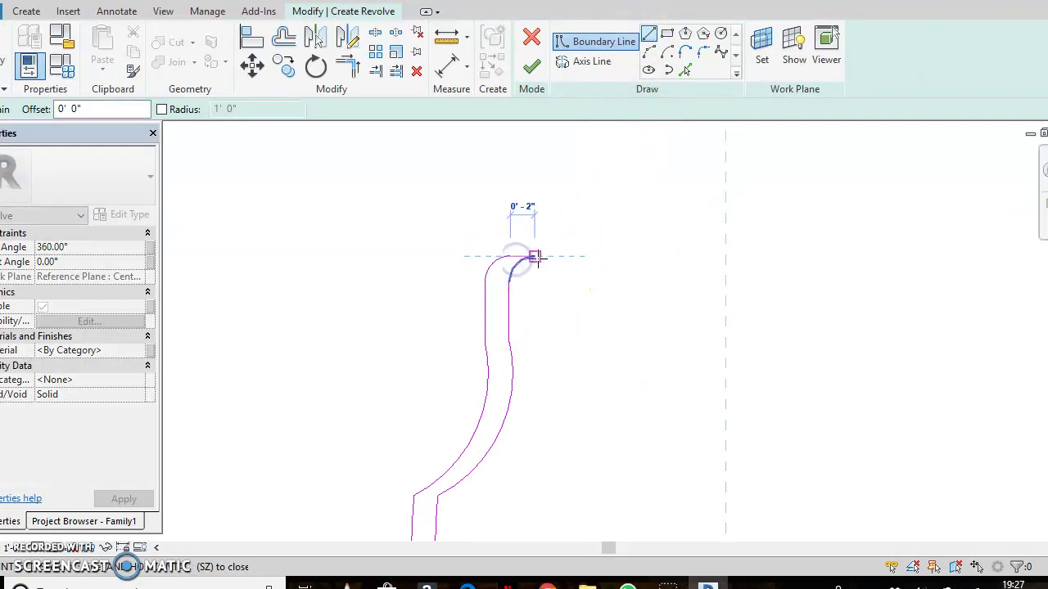
pyautogui.click(533, 257)
pyautogui.click(556, 301)
pyautogui.press('Escape')
# - Copy the base arc a short distance straight up along the centre reference plane to form the inner base
pyautogui.scroll(-4, 561, 304)
pyautogui.scroll(5, 606, 493)
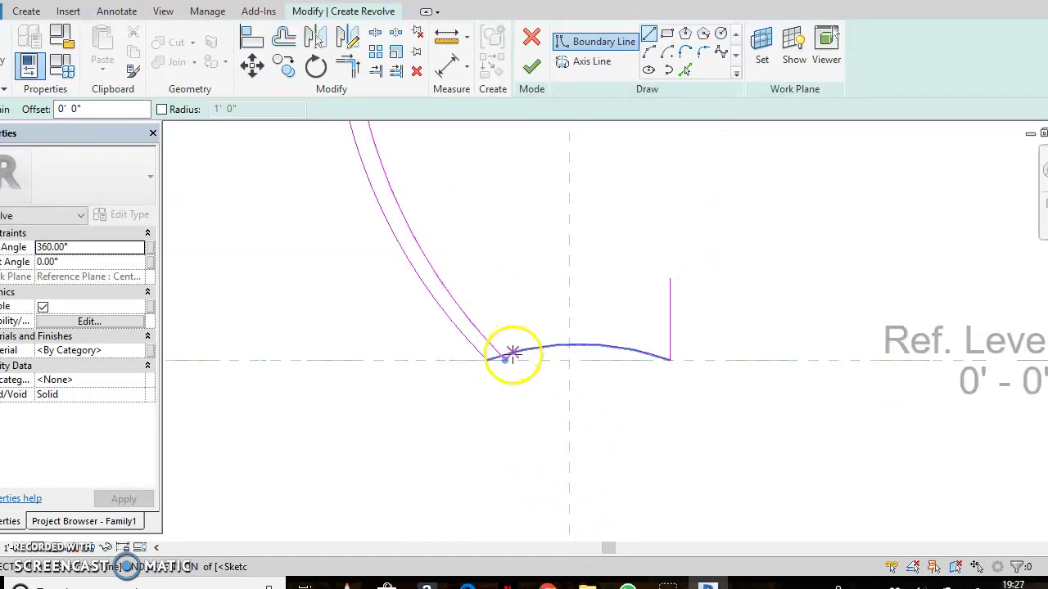
pyautogui.press('Escape')
pyautogui.click(525, 350)
pyautogui.click(526, 350)
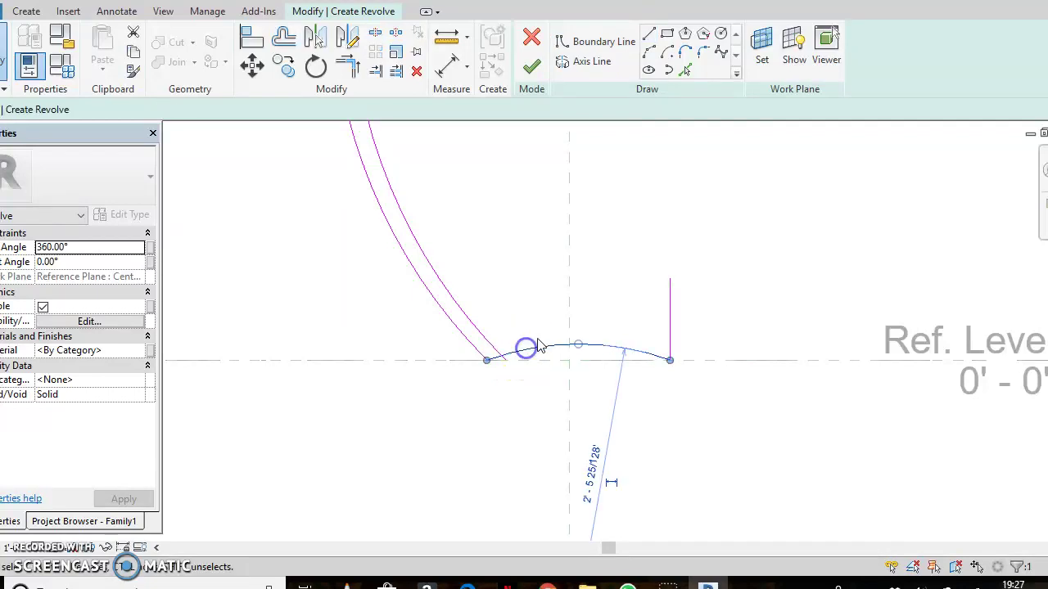
pyautogui.click(284, 65)
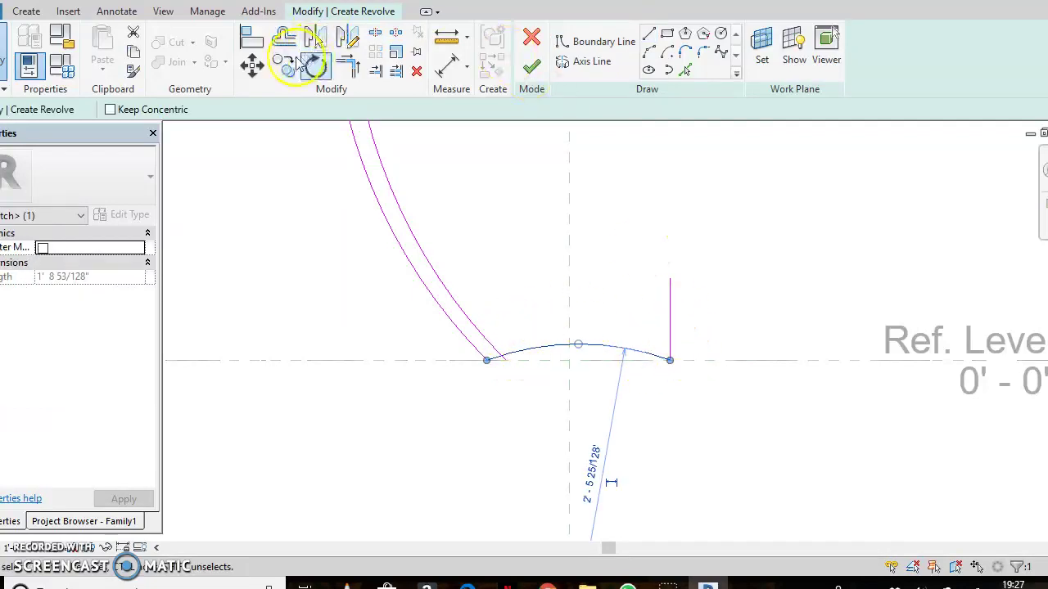
pyautogui.click(569, 344)
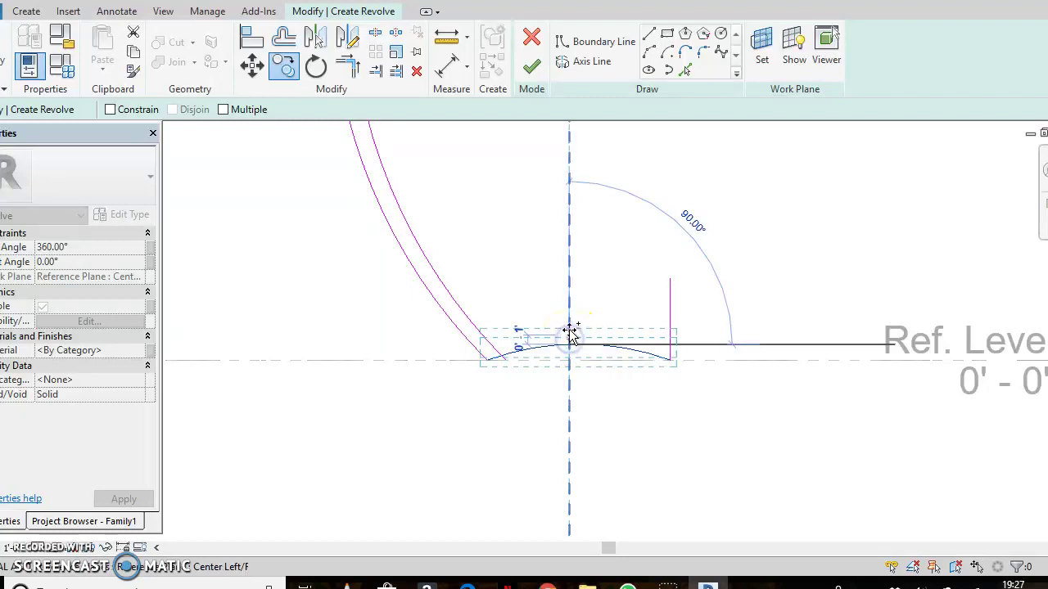
pyautogui.click(570, 329)
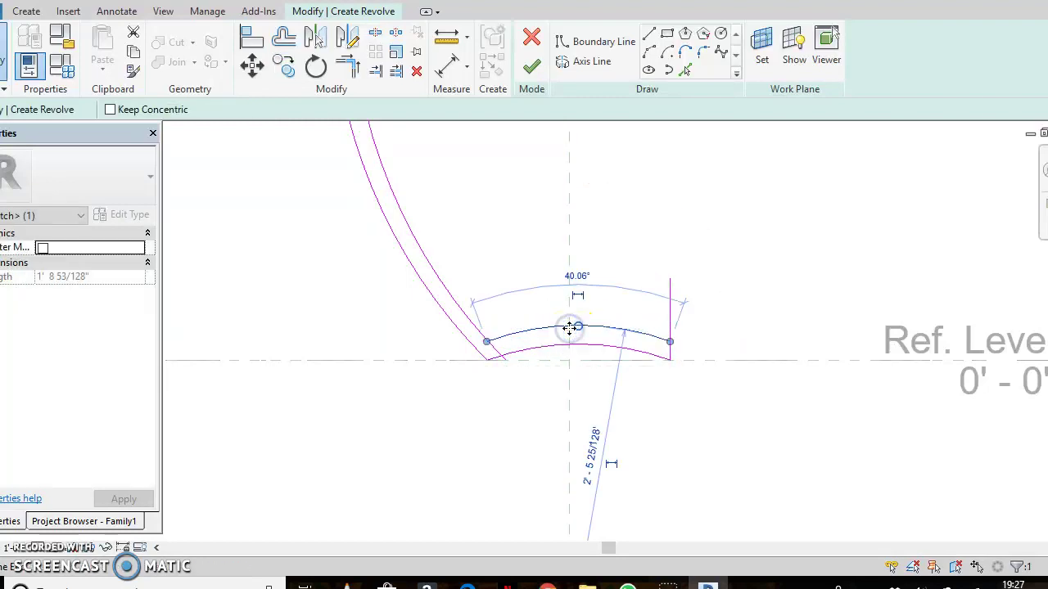
pyautogui.press('Escape')
pyautogui.click(496, 306)
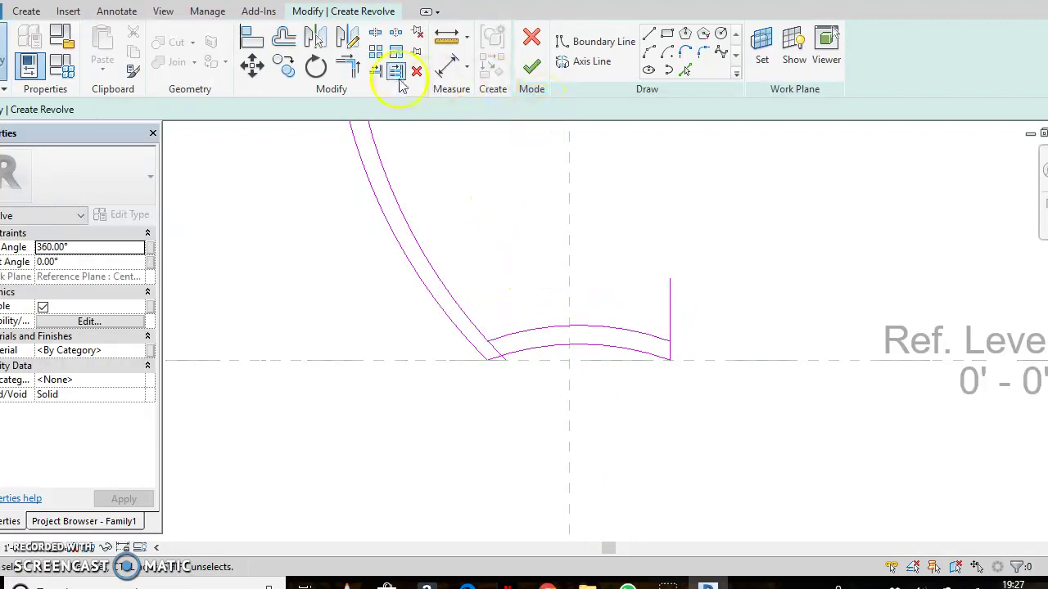
# - Trim the copied base arc to a corner with the inner side arc and with the short vertical line at its right end
pyautogui.click(348, 67)
pyautogui.click(537, 344)
pyautogui.click(480, 324)
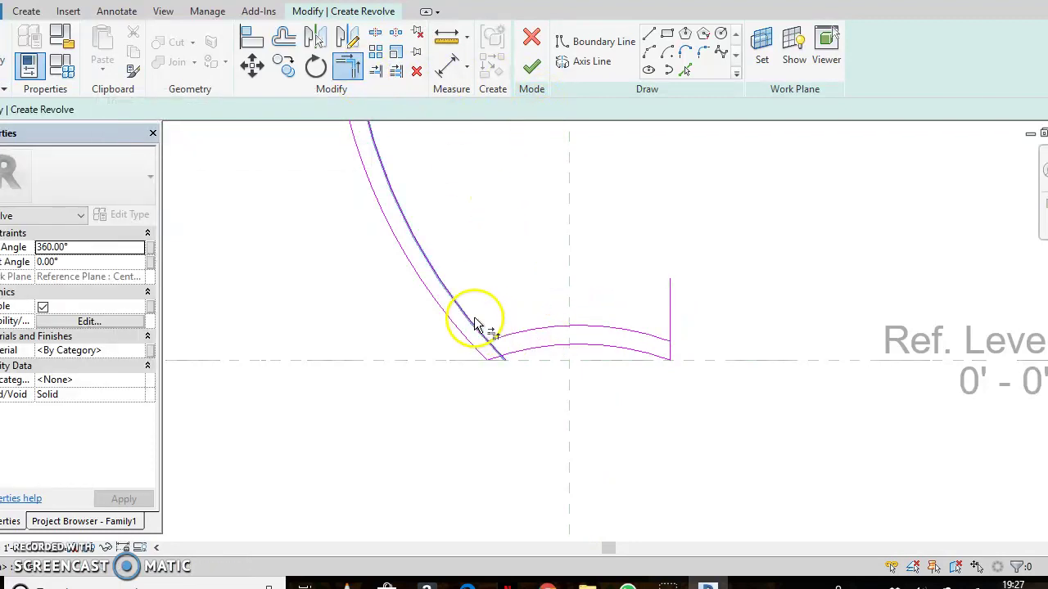
pyautogui.click(627, 335)
pyautogui.click(671, 355)
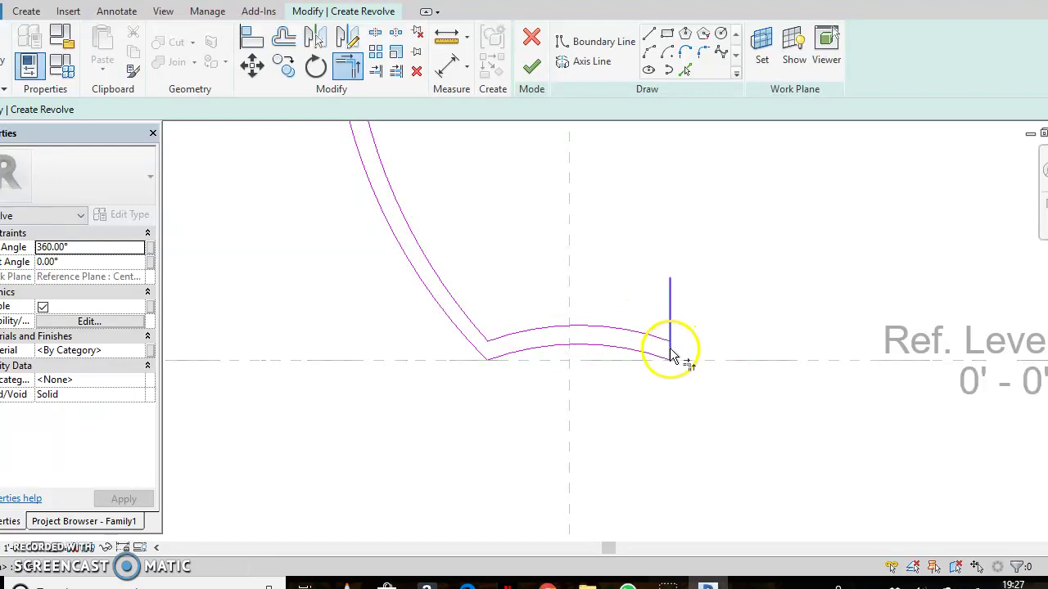
pyautogui.scroll(-6, 610, 348)
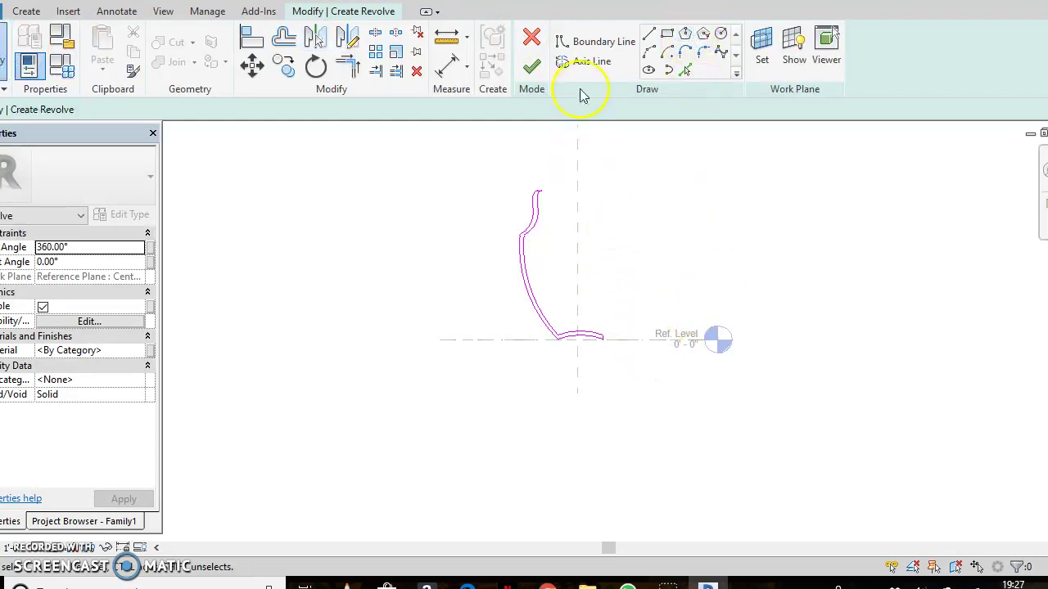
# - Draw a vertical axis line about 2'-2" long upward from the right end of the base arc
pyautogui.click(605, 63)
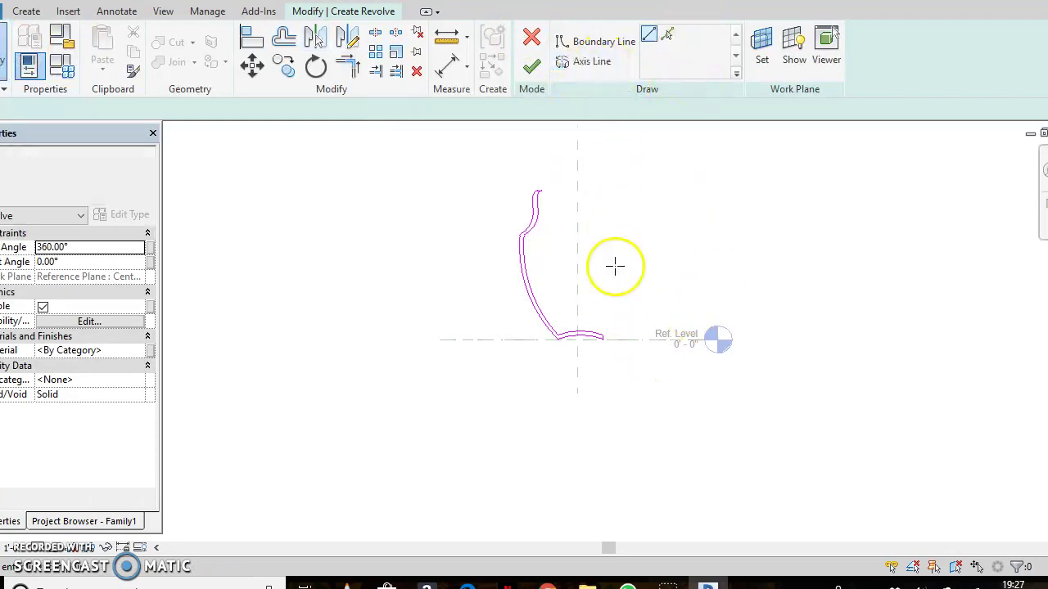
pyautogui.scroll(2, 610, 346)
pyautogui.scroll(2, 610, 346)
pyautogui.moveTo(613, 335); pyautogui.dragTo(561, 450, button='middle')
pyautogui.click(547, 435)
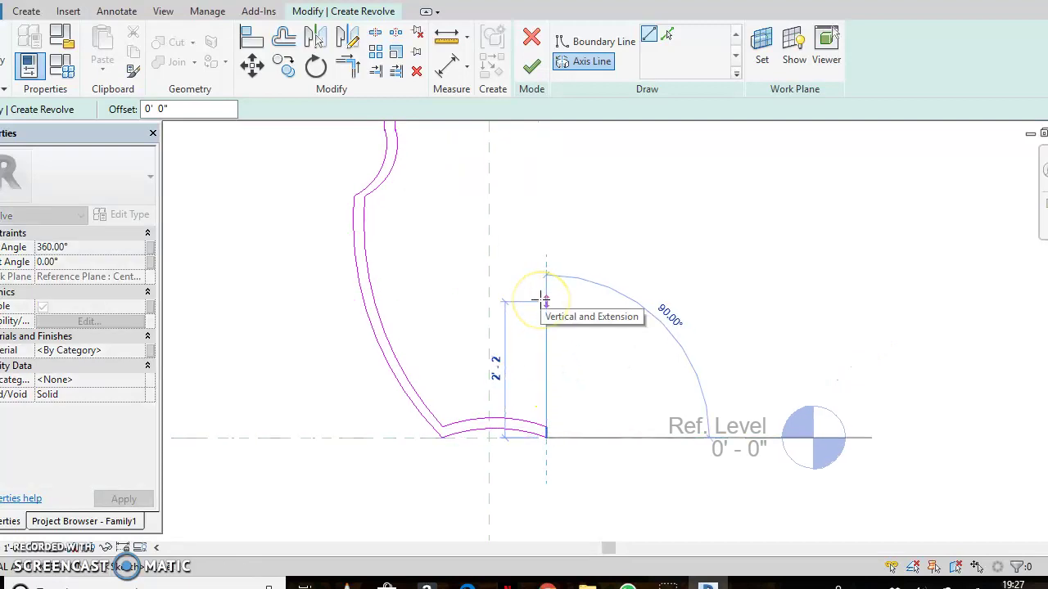
pyautogui.click(546, 301)
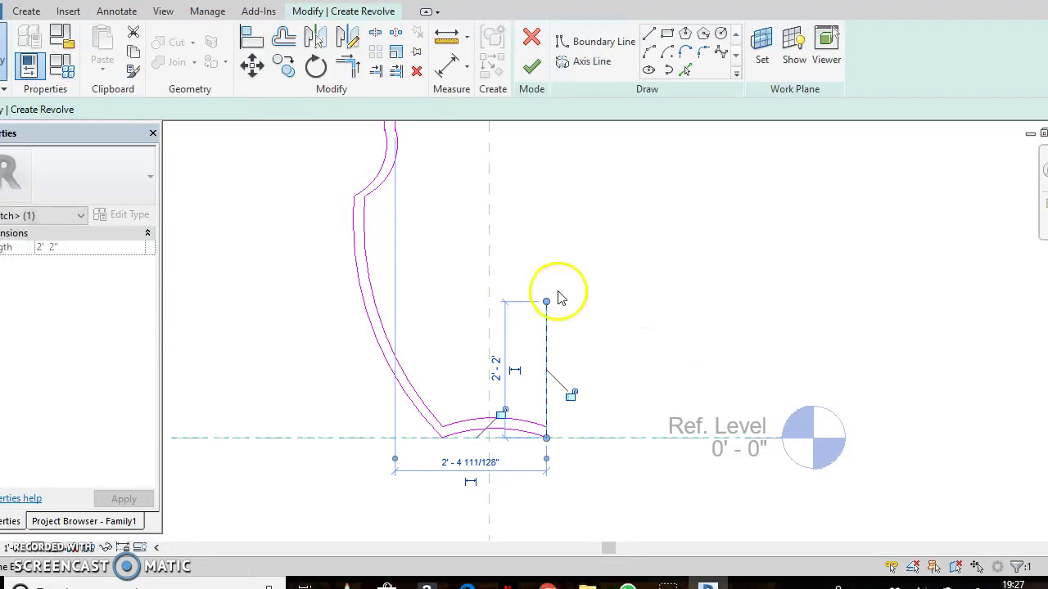
pyautogui.scroll(-3, 561, 278)
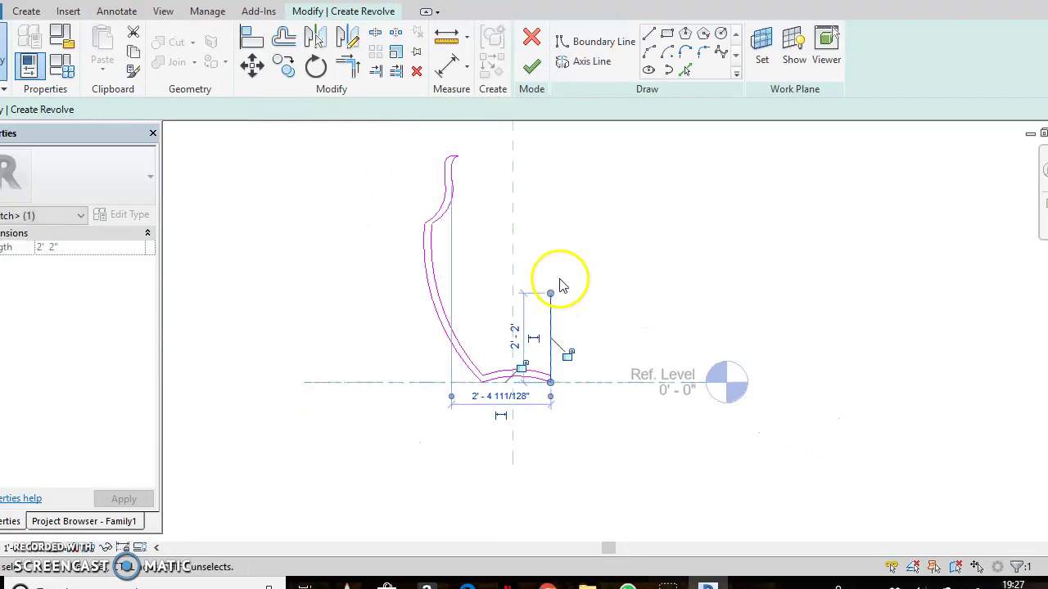
# - Finish the revolve sketch, then shade the 3D view and orbit around the vase to inspect it
pyautogui.click(533, 70)
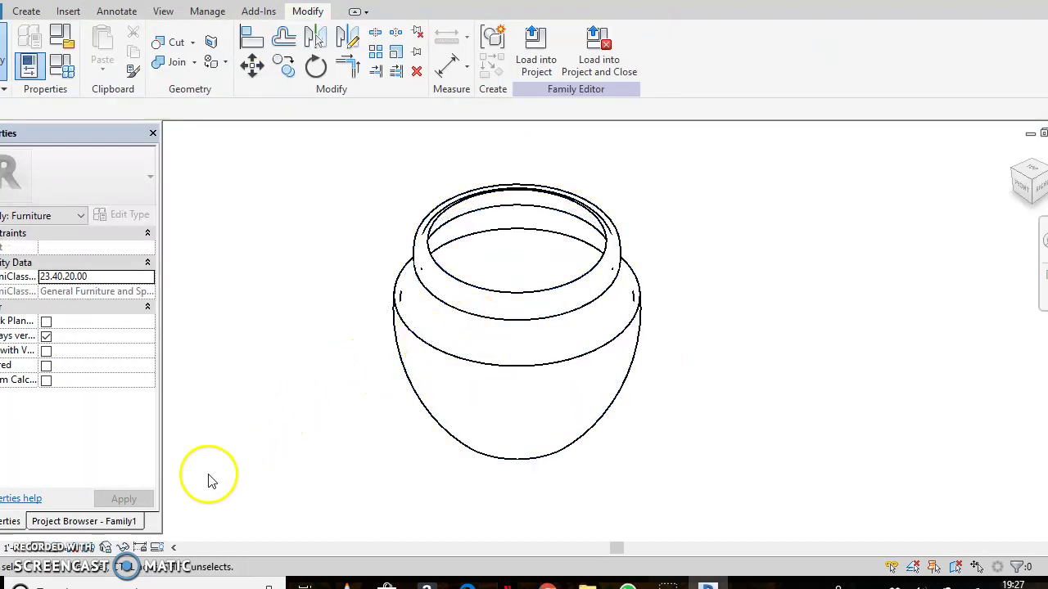
pyautogui.click(60, 548)
pyautogui.click(82, 514)
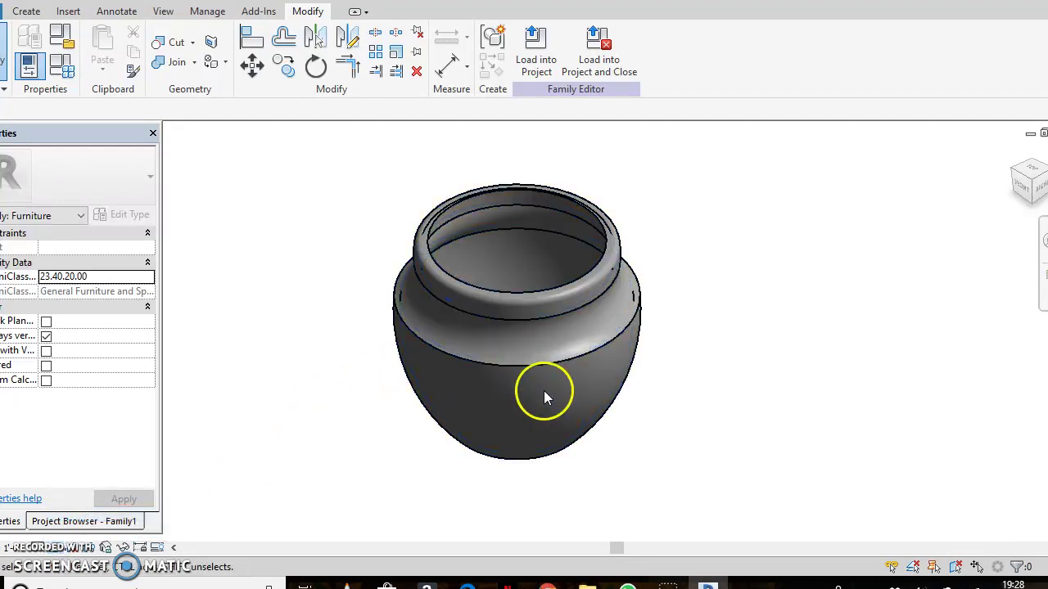
pyautogui.moveTo(730, 402)
pyautogui.keyDown('shift'); pyautogui.mouseDown(button='middle')
pyautogui.moveTo(725, 224)
pyautogui.moveTo(615, 409)
pyautogui.moveTo(351, 356)
pyautogui.mouseUp(button='middle'); pyautogui.keyUp('shift')
pyautogui.moveTo(418, 409)
pyautogui.keyDown('shift'); pyautogui.mouseDown(button='middle')
pyautogui.moveTo(424, 382)
pyautogui.moveTo(816, 287)
pyautogui.moveTo(383, 418)
pyautogui.moveTo(741, 222)
pyautogui.moveTo(734, 270)
pyautogui.moveTo(678, 23)
pyautogui.moveTo(636, 346)
pyautogui.moveTo(556, 524)
pyautogui.mouseUp(button='middle'); pyautogui.keyUp('shift')
pyautogui.keyDown('shift'); pyautogui.moveTo(627, 206); pyautogui.dragTo(699, 299, button='middle'); pyautogui.keyUp('shift')
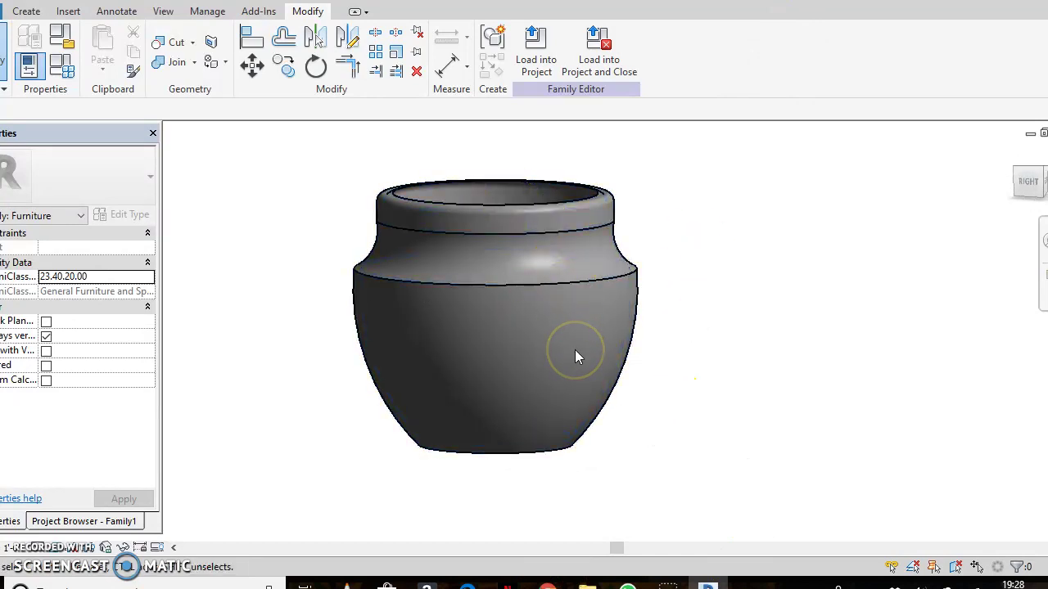
# - Create a new material in the family's project materials
pyautogui.click(206, 12)
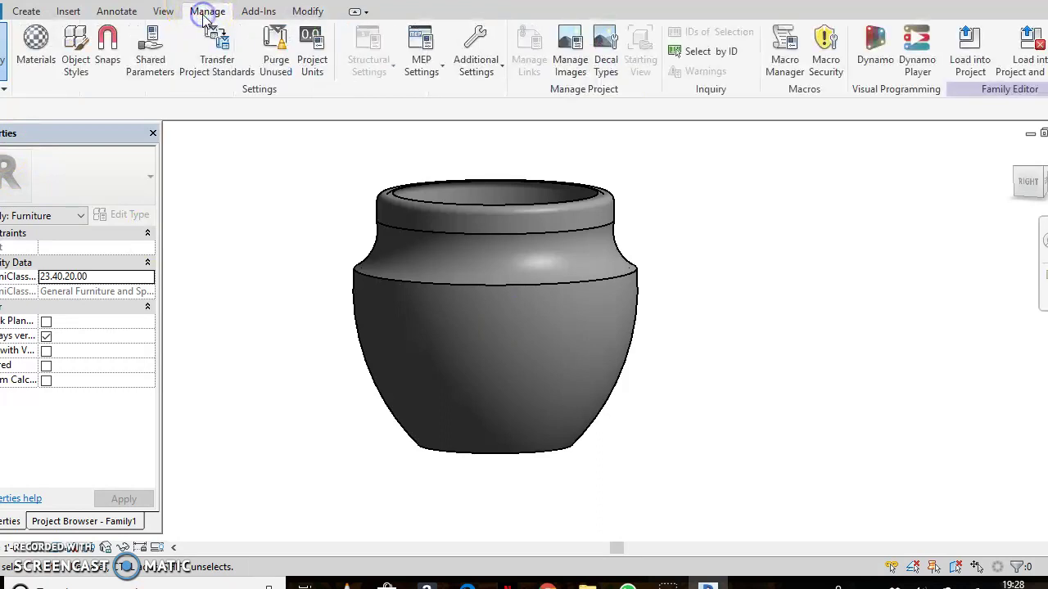
pyautogui.click(35, 59)
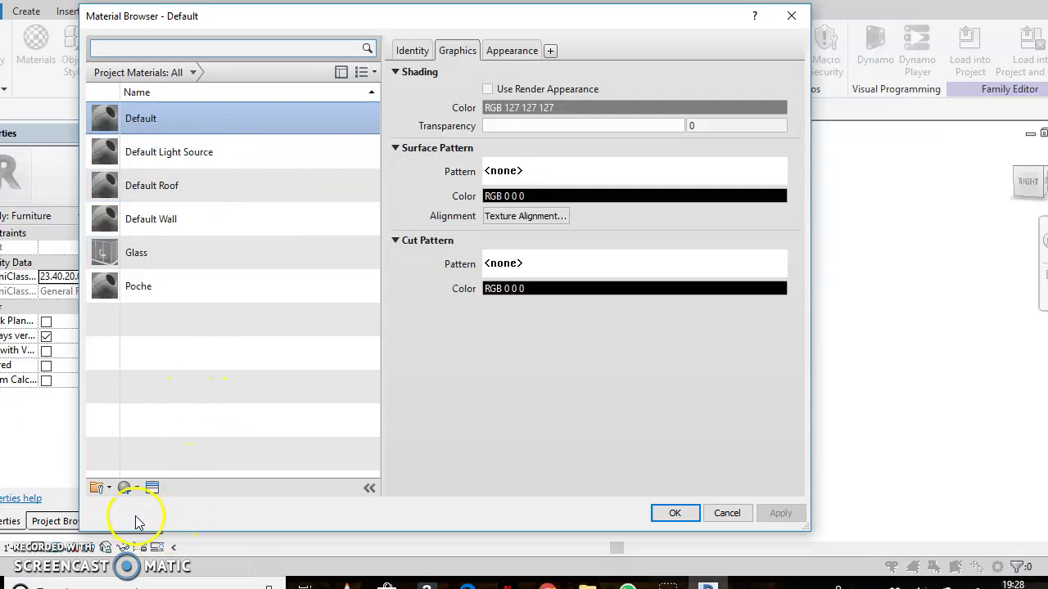
pyautogui.click(136, 489)
pyautogui.click(159, 503)
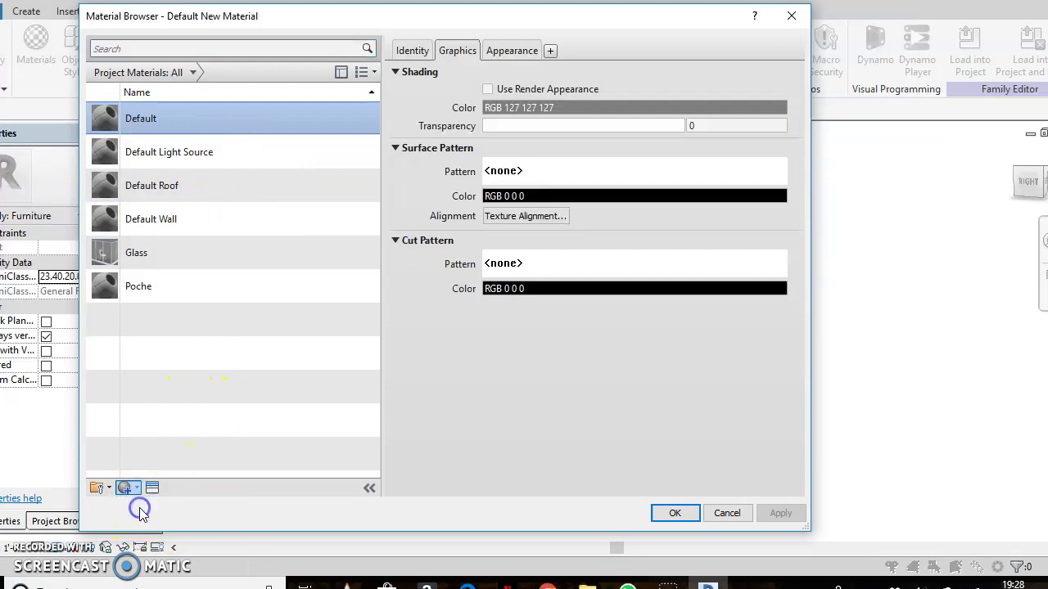
# - Rename the new material as Vase
pyautogui.rightClick(157, 193)
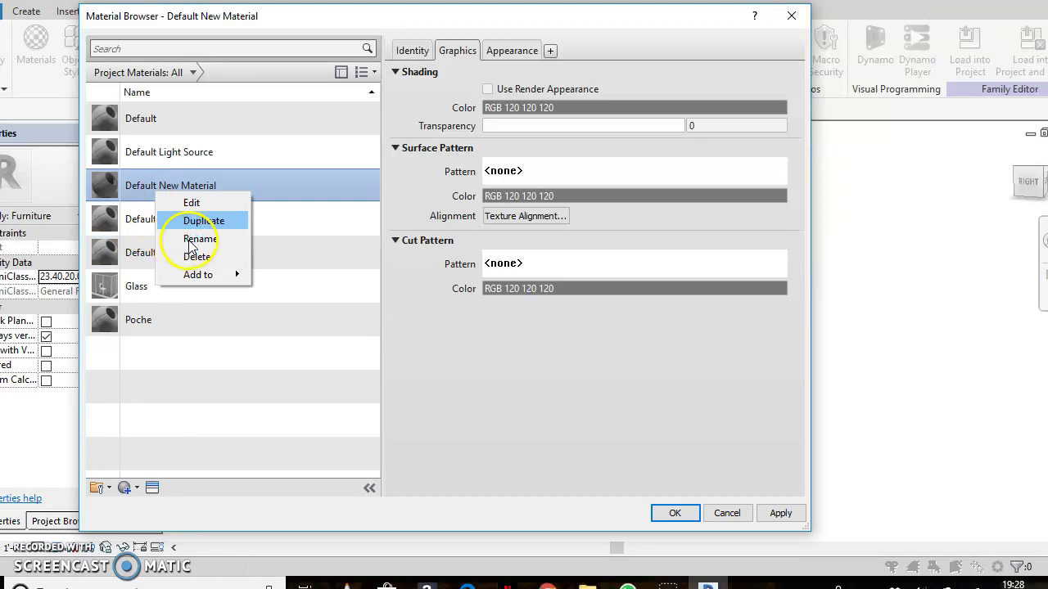
pyautogui.click(191, 239)
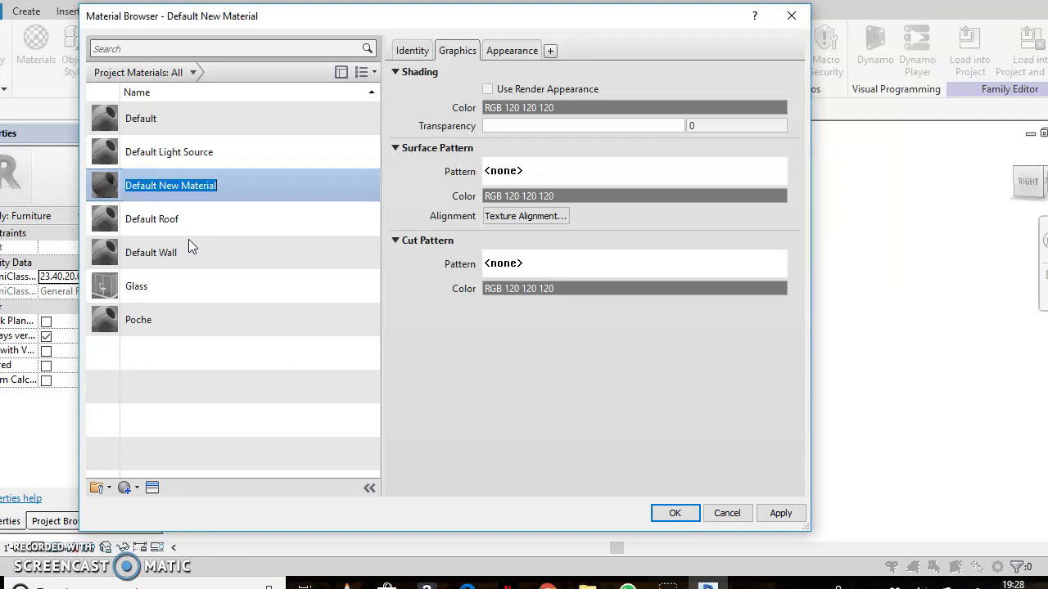
pyautogui.write('VAse')
pyautogui.press('BackSpace')
pyautogui.press('BackSpace')
pyautogui.press('BackSpace')
pyautogui.write('ase')
pyautogui.press('Return')
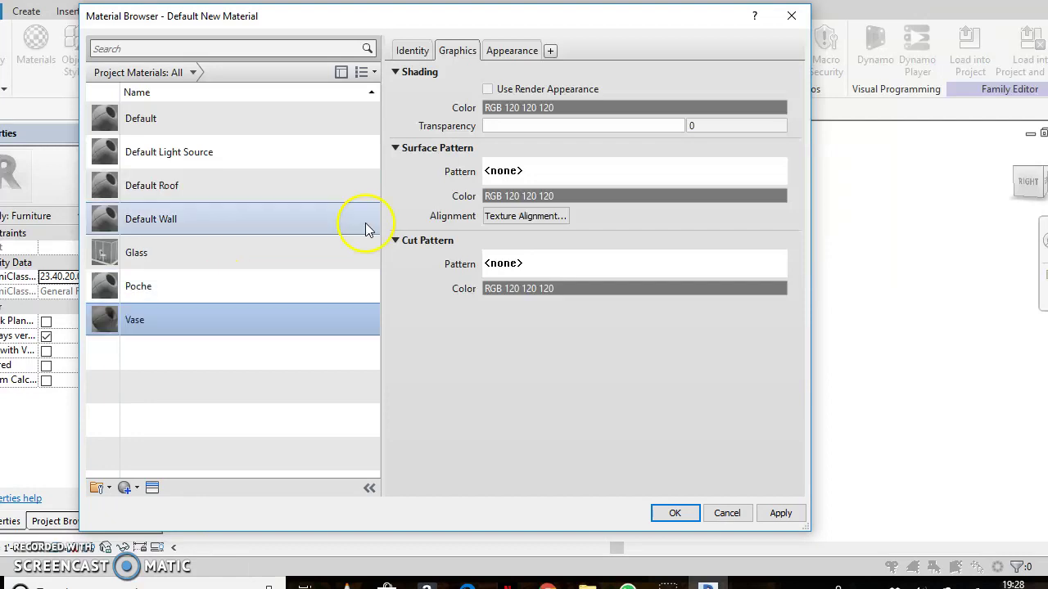
# - Assign Twitter_GHANA_Kente_beeld-03-Nkyimkyim.jpg from the Downloads folder as the Vase material's generic appearance image
pyautogui.click(509, 56)
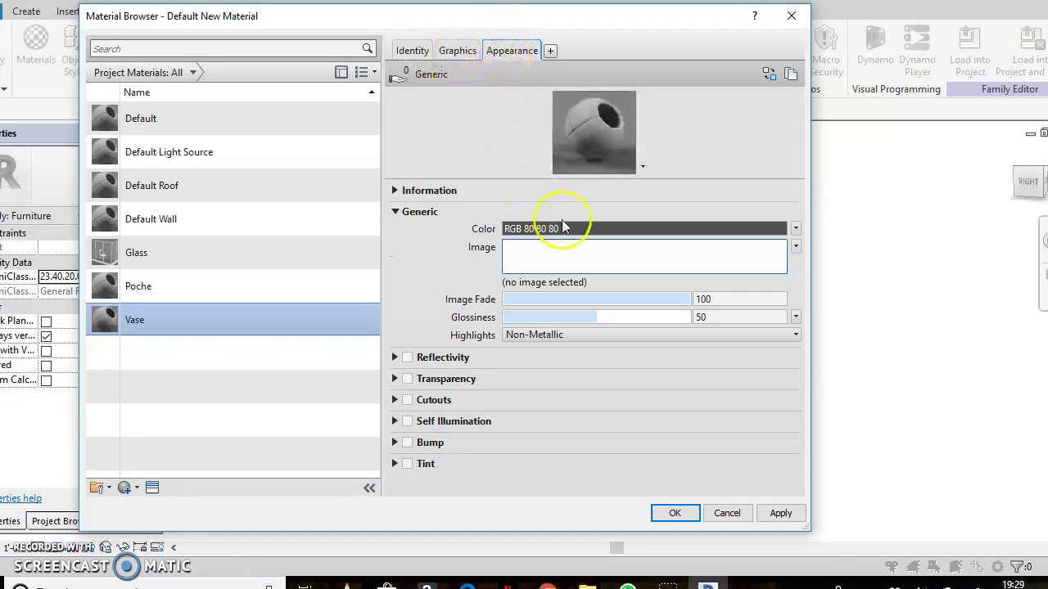
pyautogui.click(567, 282)
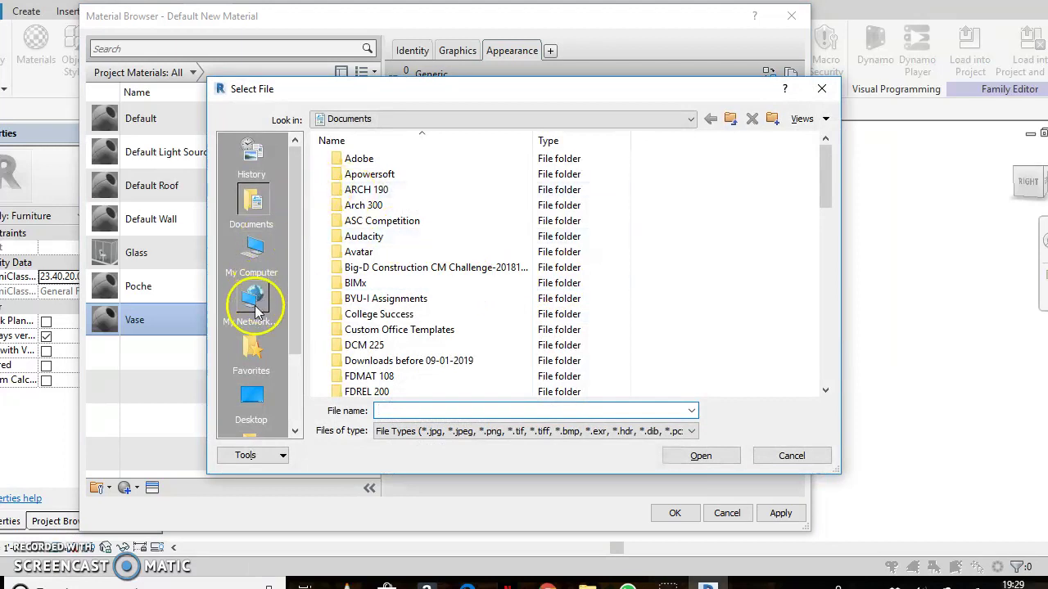
pyautogui.click(270, 252)
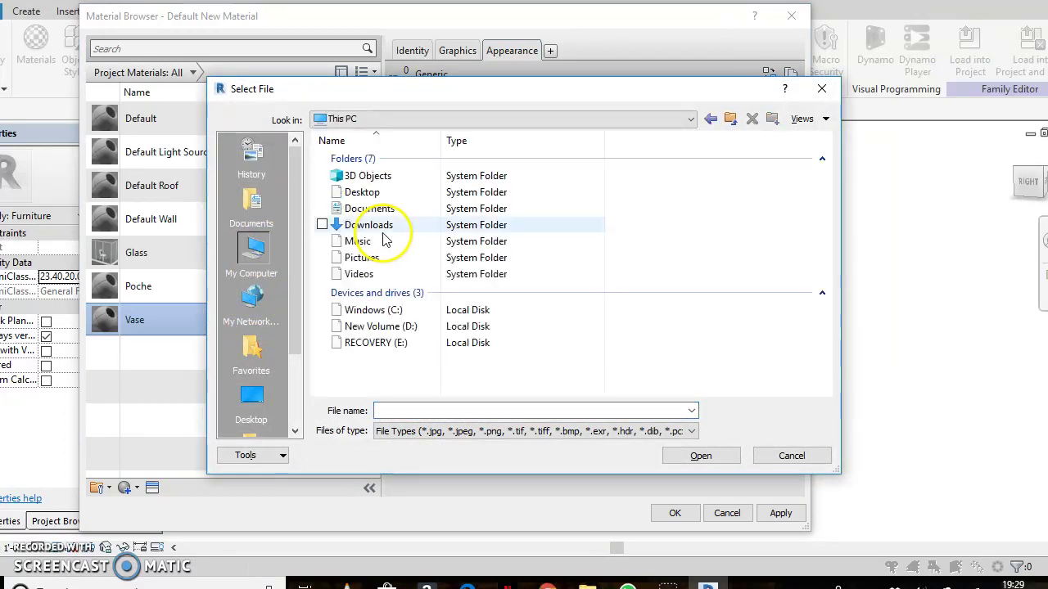
pyautogui.doubleClick(370, 225)
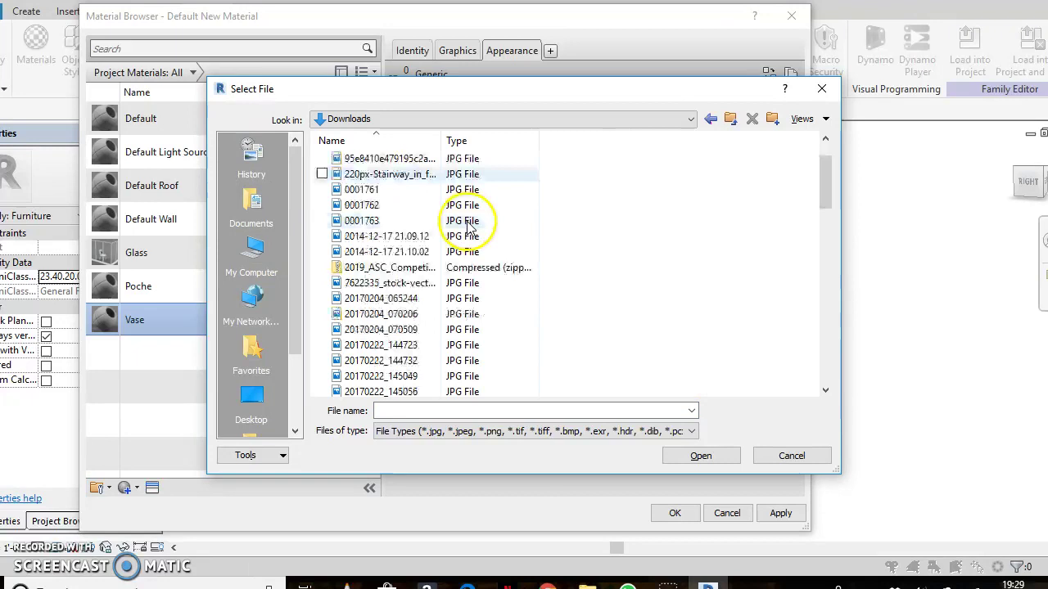
pyautogui.scroll(-10, 425, 246)
pyautogui.scroll(-8, 426, 271)
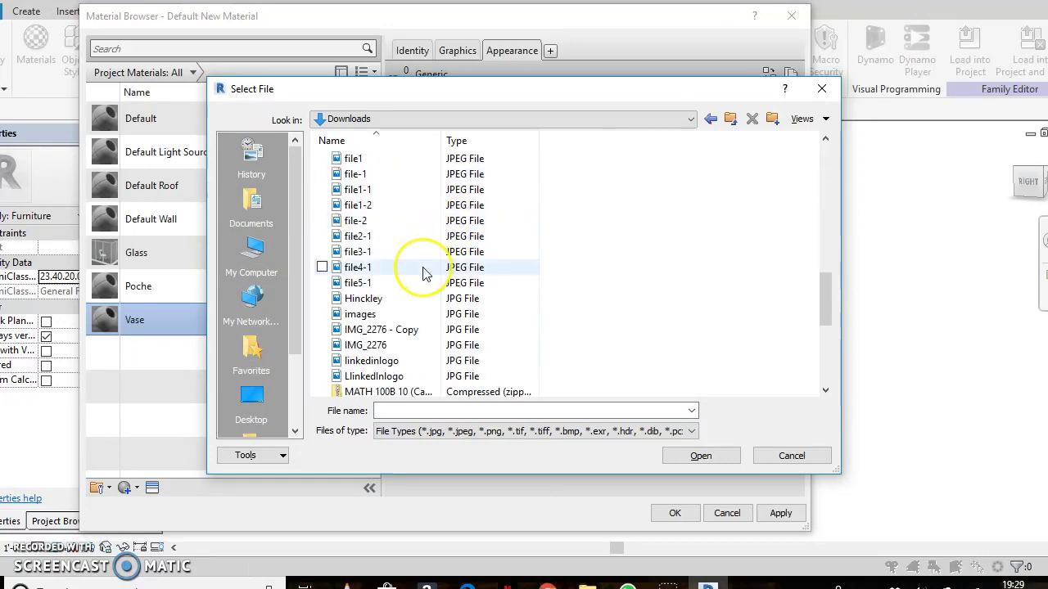
pyautogui.scroll(1, 425, 278)
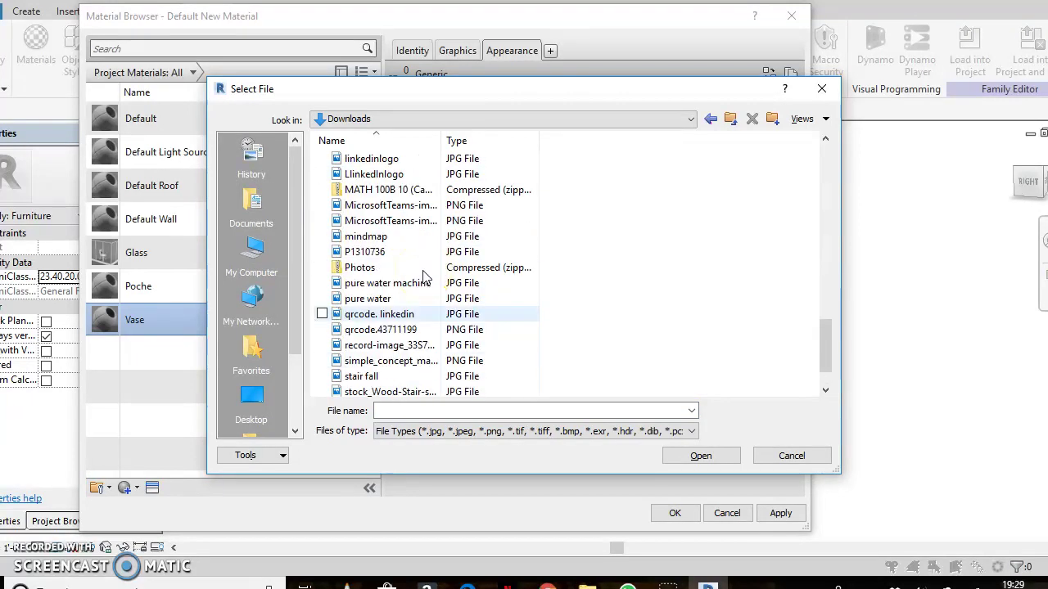
pyautogui.scroll(-1, 422, 328)
pyautogui.click(421, 378)
pyautogui.click(442, 410)
pyautogui.doubleClick(448, 410)
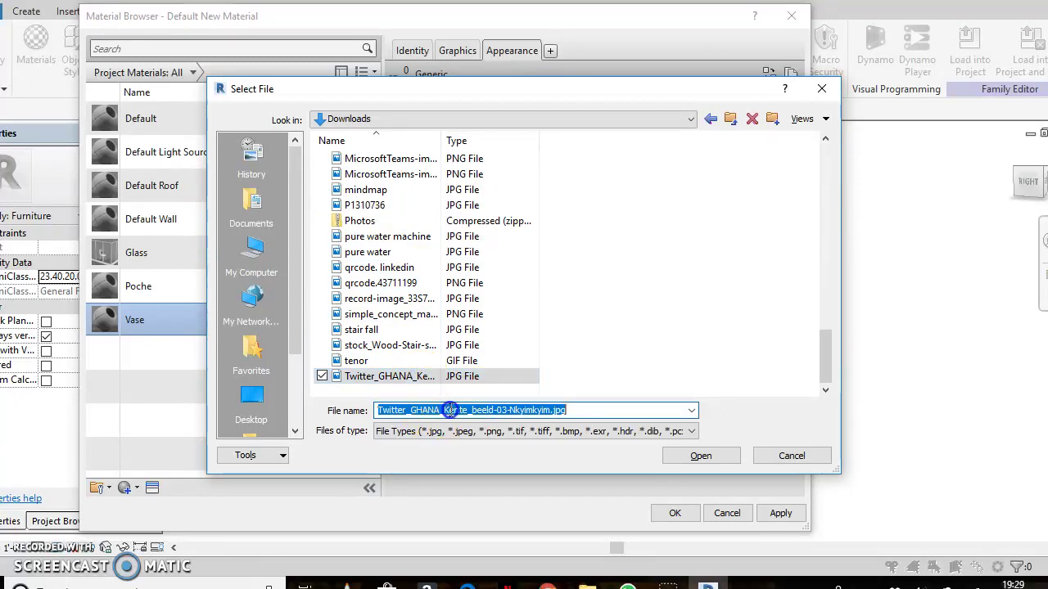
pyautogui.click(701, 456)
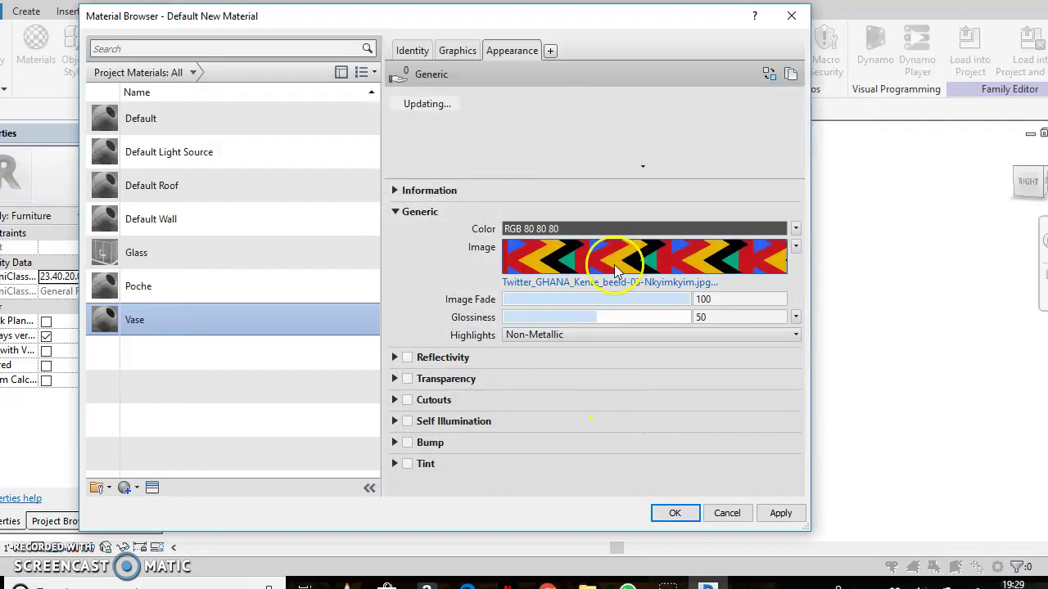
# - Set the material's preview scene to Vase and enlarge the preview image
pyautogui.click(643, 165)
pyautogui.moveTo(634, 183)
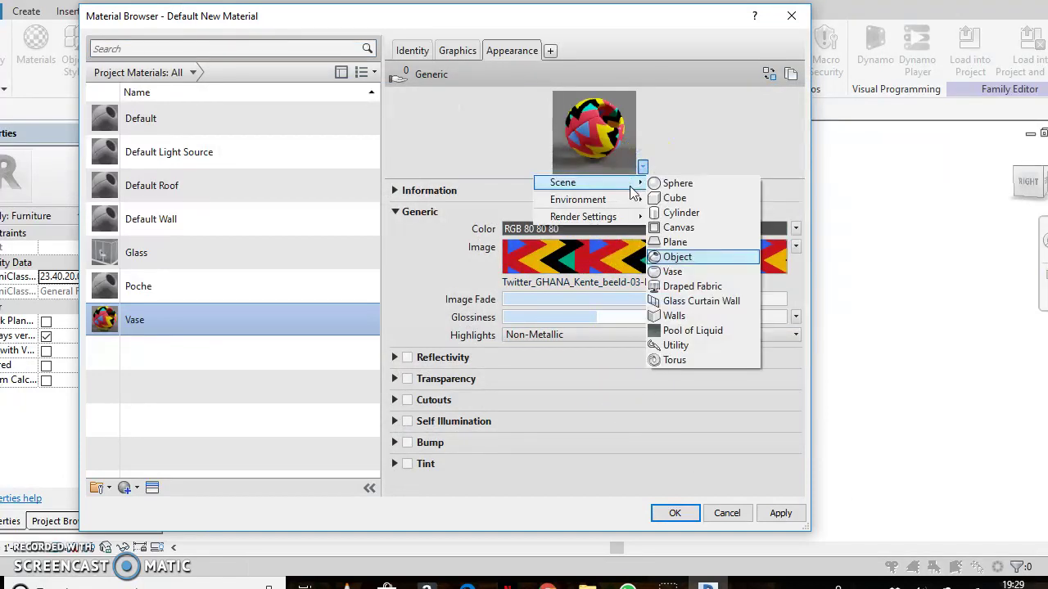
pyautogui.click(671, 273)
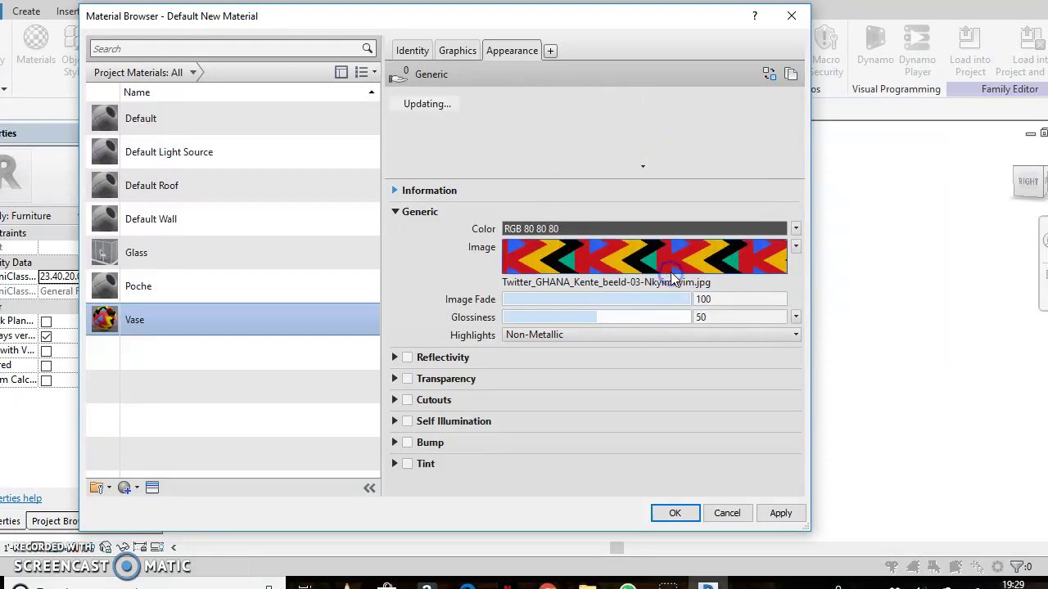
pyautogui.moveTo(691, 176); pyautogui.dragTo(683, 337)
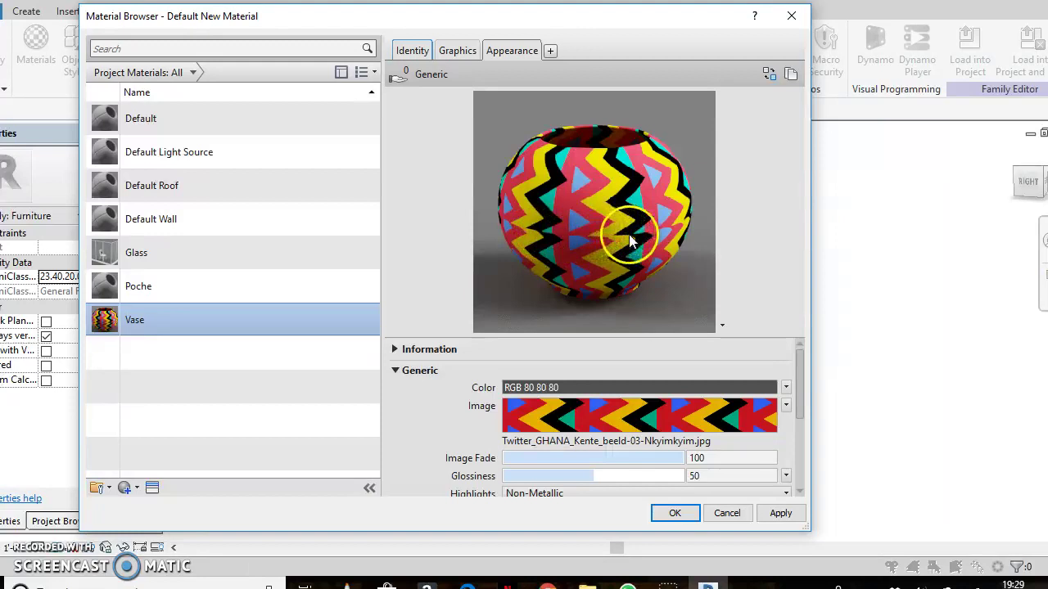
# - Open the kente image for texture editing and set its X position offset to -0'-1/2"
pyautogui.click(663, 415)
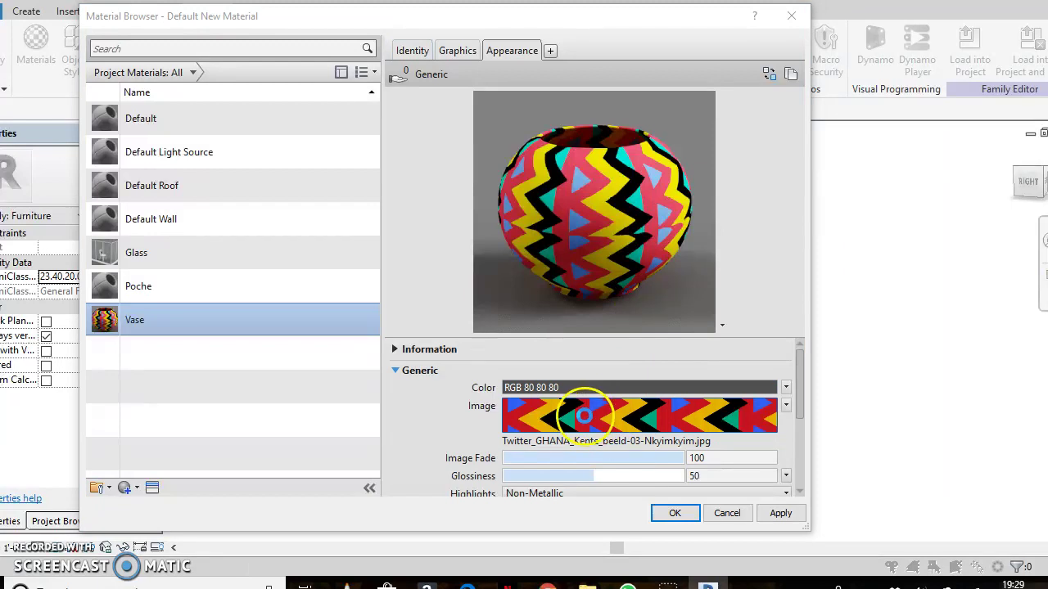
pyautogui.click(586, 415)
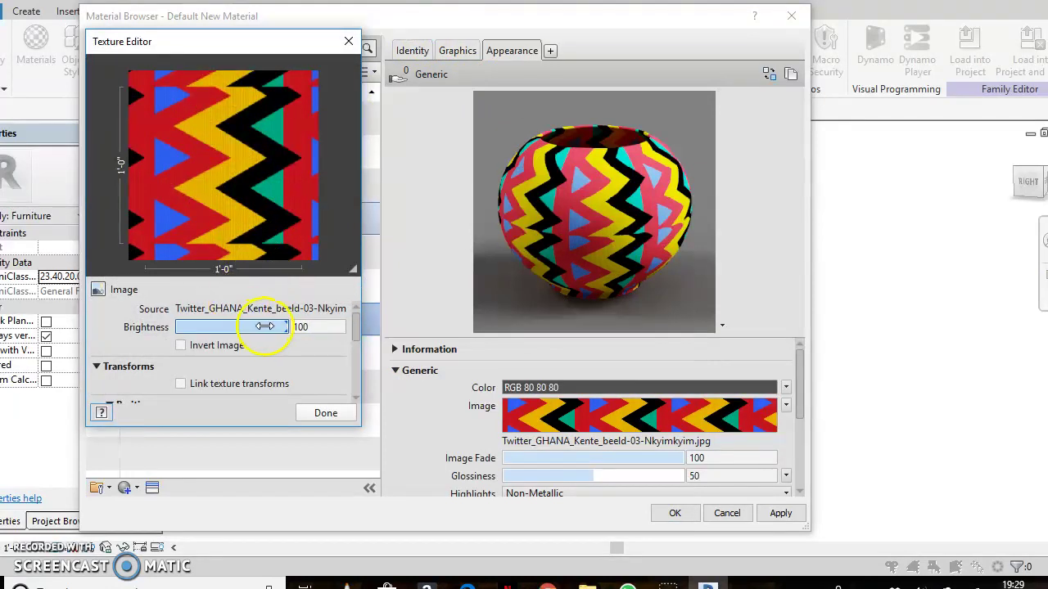
pyautogui.moveTo(249, 427); pyautogui.dragTo(217, 546)
pyautogui.moveTo(233, 32); pyautogui.dragTo(233, 8)
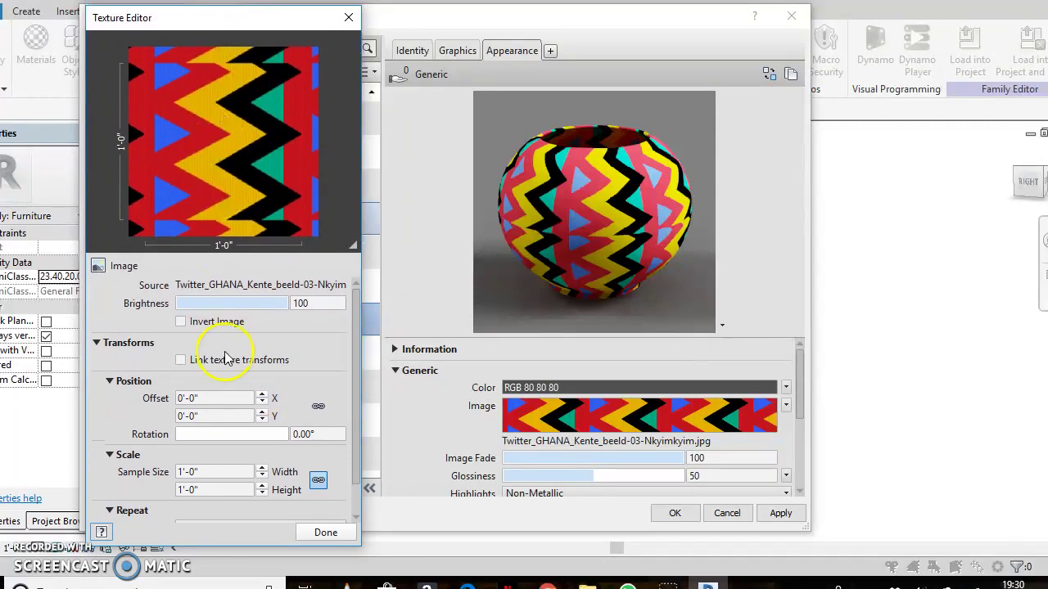
pyautogui.scroll(-2, 227, 355)
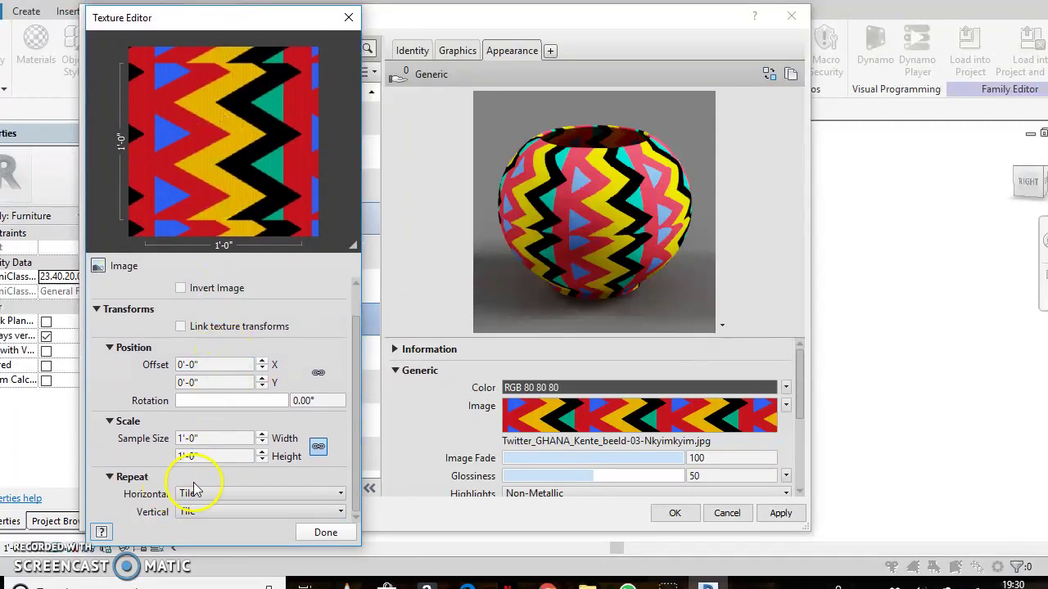
pyautogui.click(187, 455)
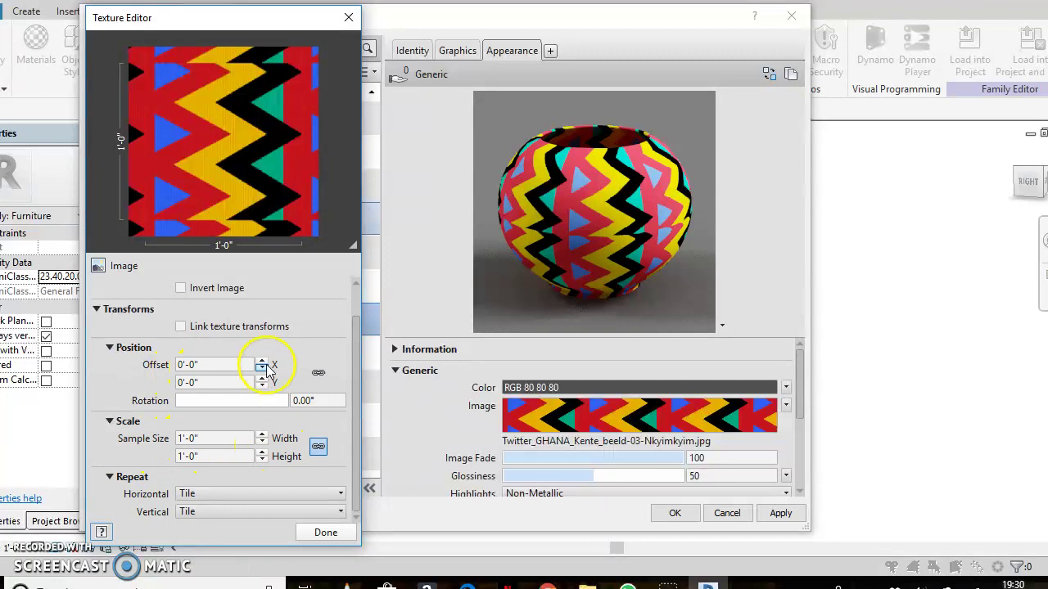
pyautogui.click(262, 368)
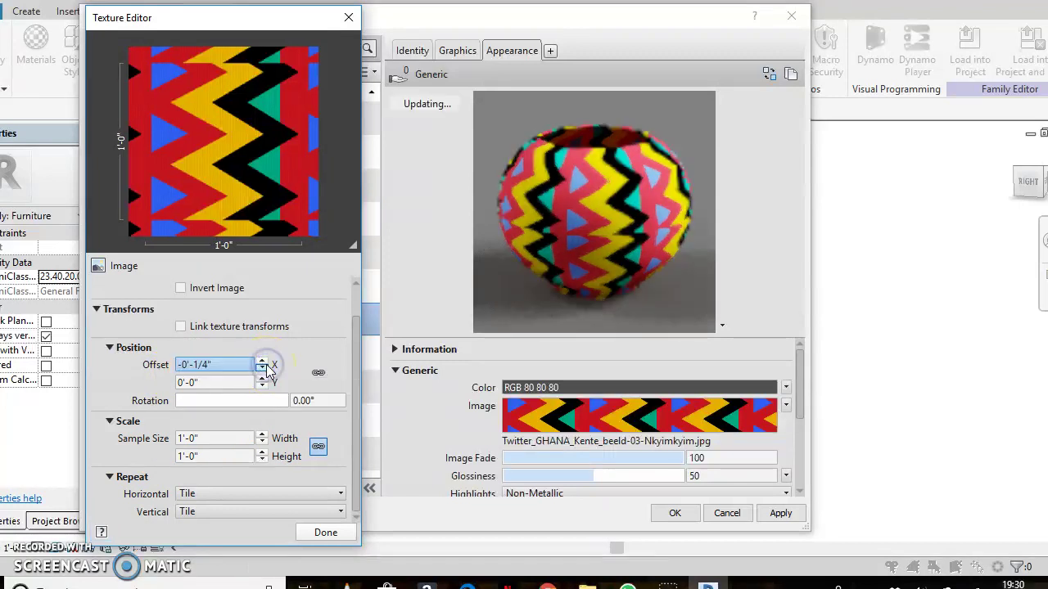
pyautogui.click(262, 368)
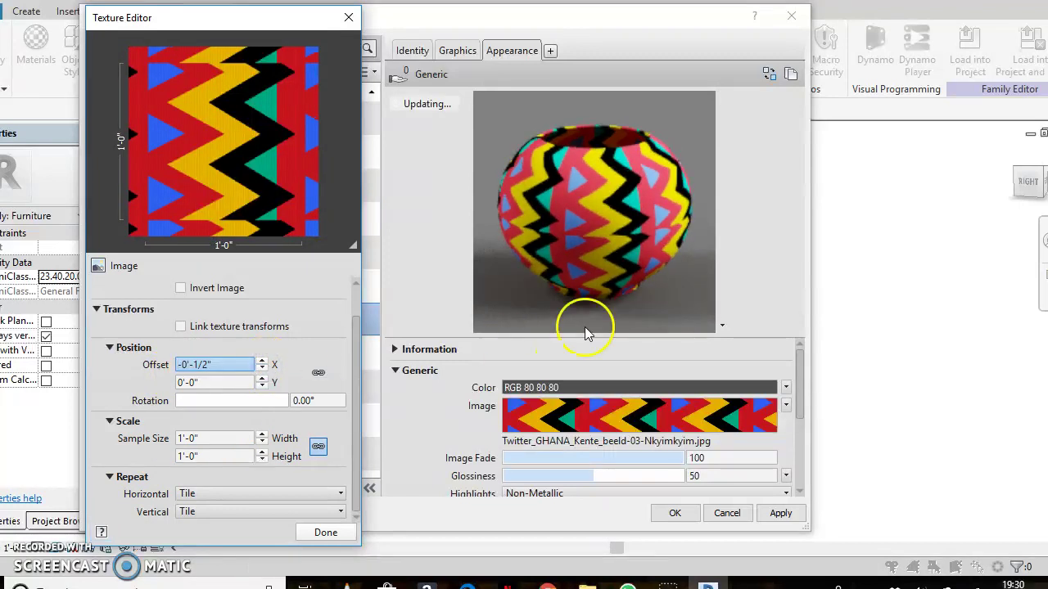
# - Set the kente texture's Y position offset to -0'-4-3/4"
pyautogui.click(262, 385)
pyautogui.click(262, 386)
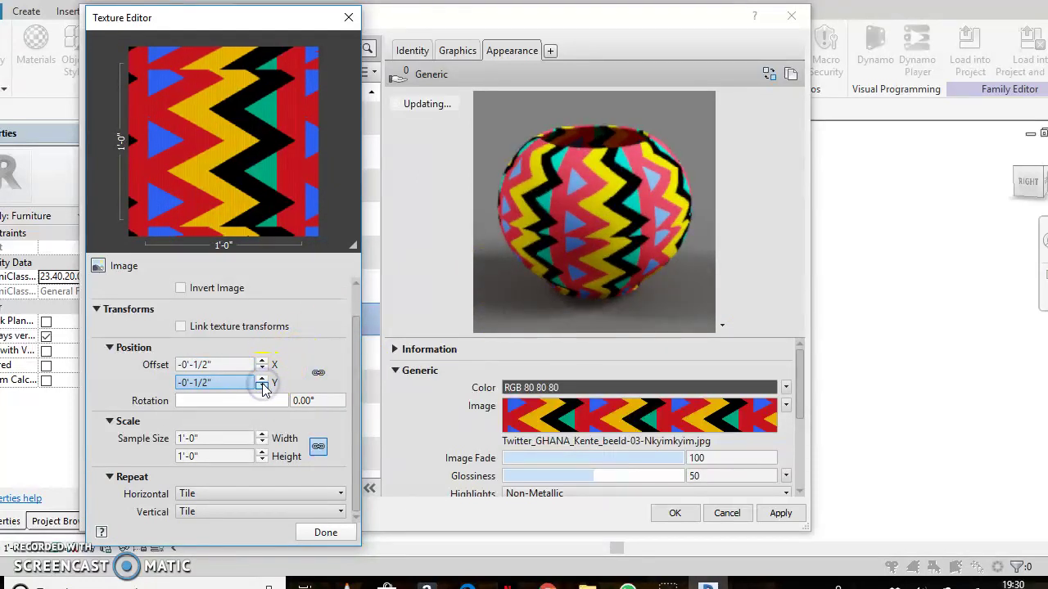
pyautogui.click(262, 385)
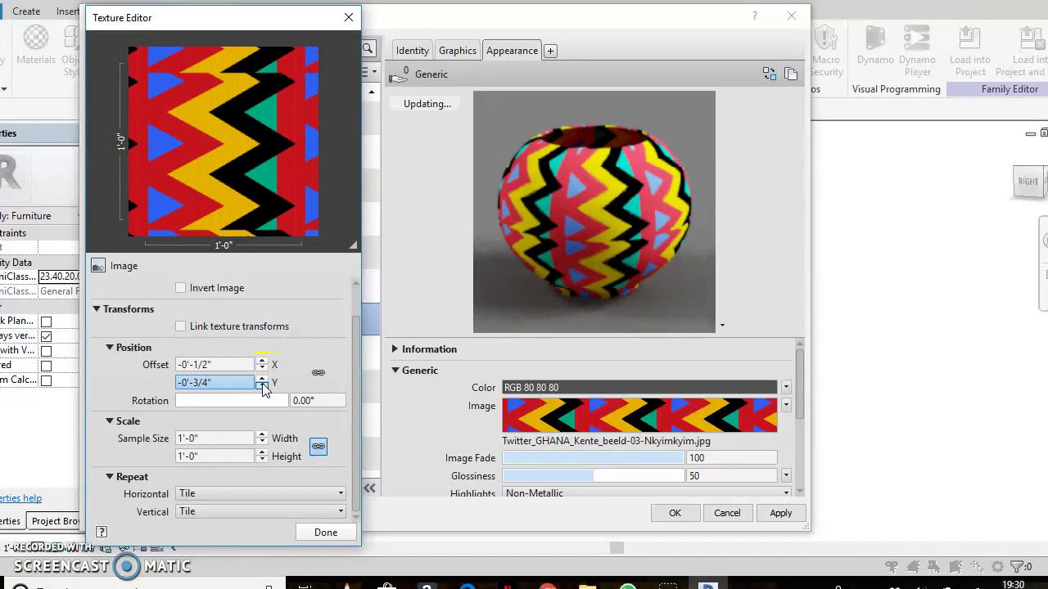
pyautogui.click(262, 385)
pyautogui.click(262, 386)
pyautogui.click(262, 386)
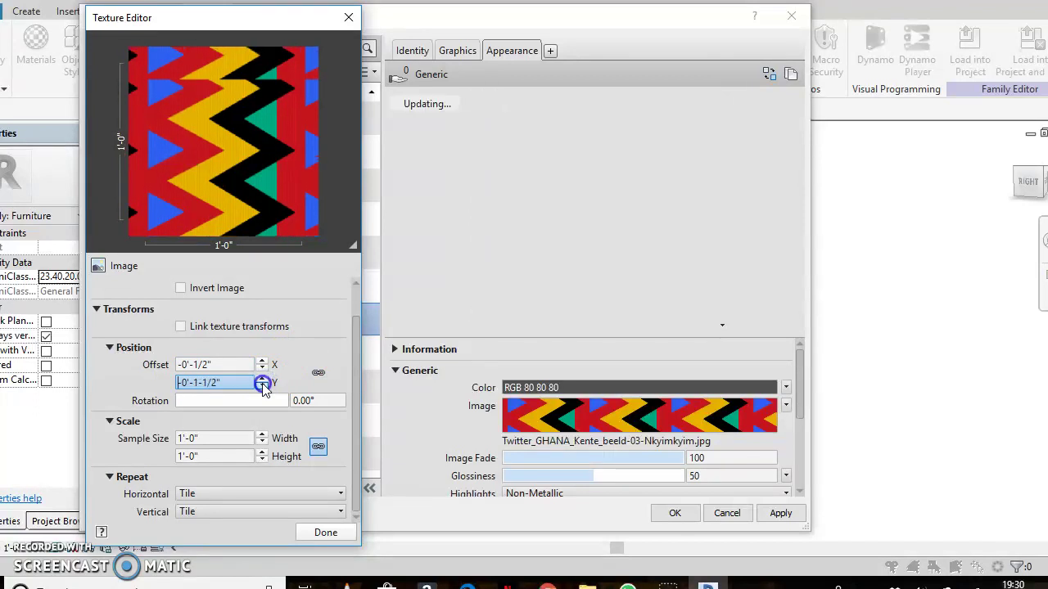
pyautogui.click(262, 386)
pyautogui.click(262, 385)
pyautogui.click(262, 385)
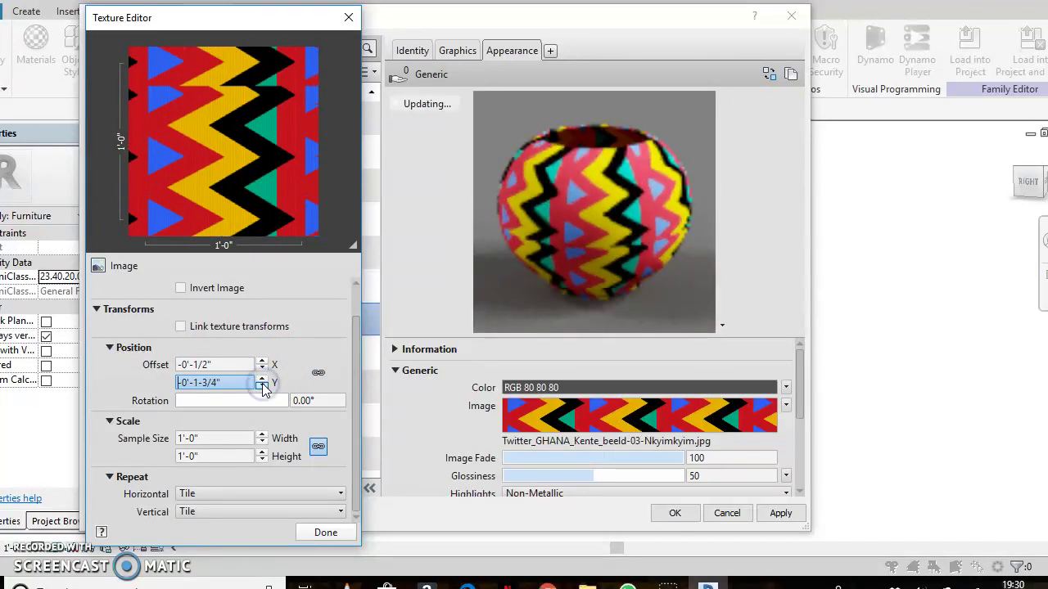
pyautogui.click(262, 386)
pyautogui.click(262, 385)
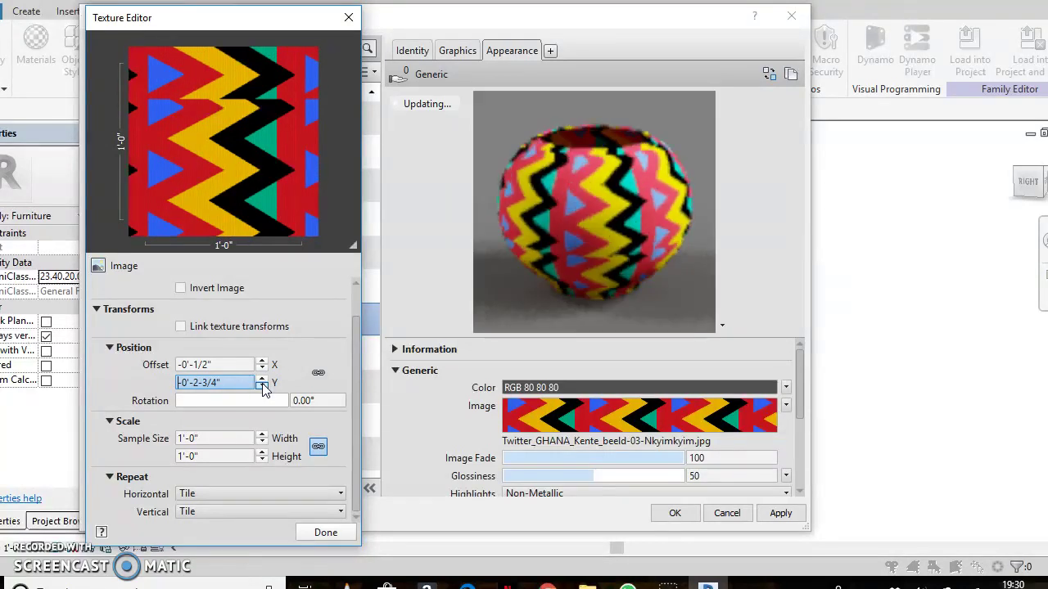
pyautogui.click(262, 386)
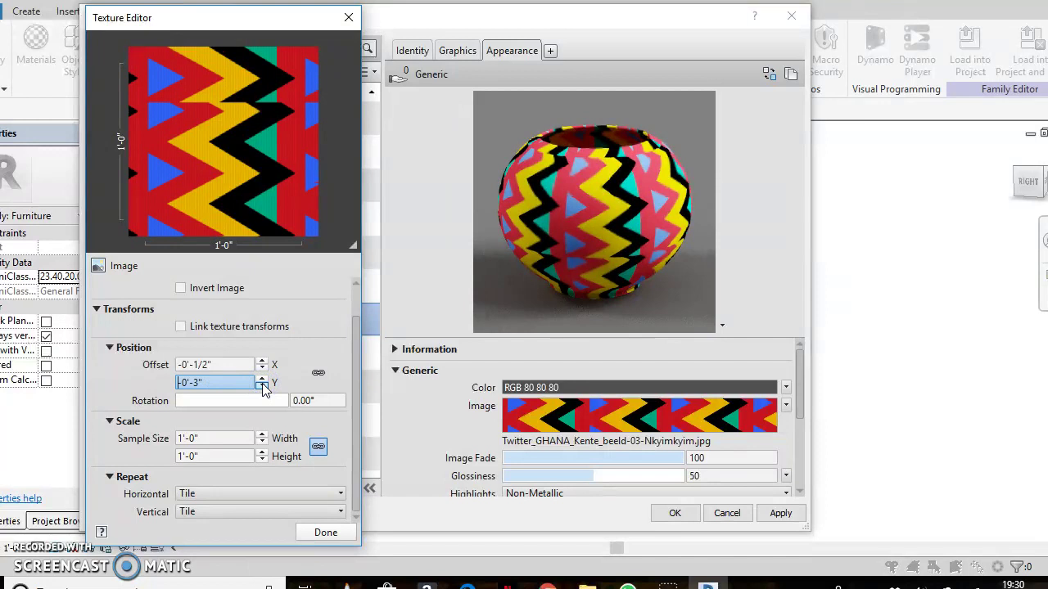
pyautogui.click(262, 386)
pyautogui.click(262, 385)
pyautogui.click(262, 386)
pyautogui.click(262, 385)
pyautogui.click(262, 385)
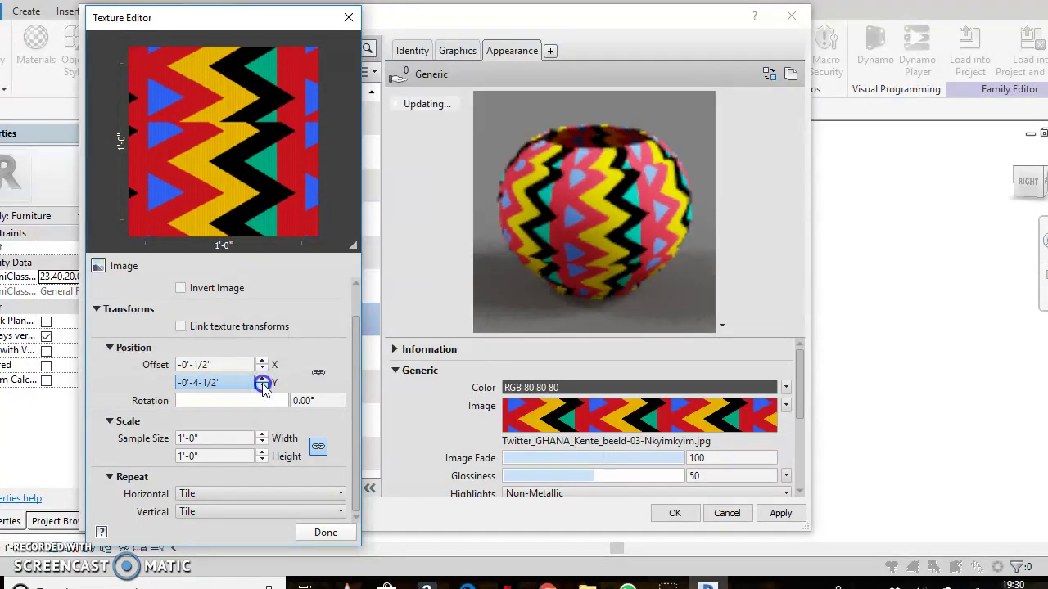
pyautogui.click(262, 385)
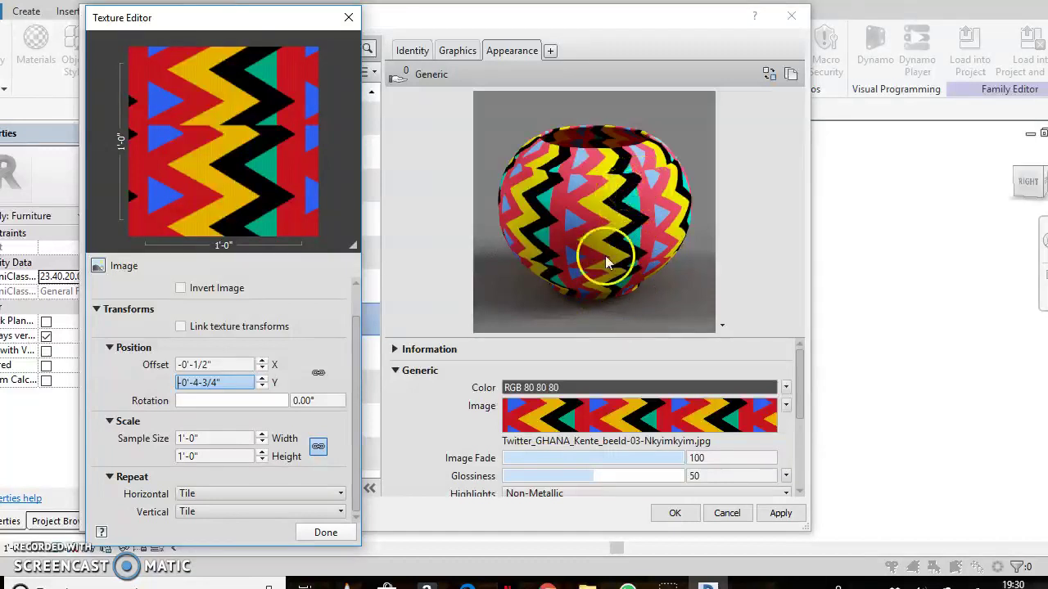
# - Finish the texture edits, set the Vase material's glossiness to 53 and save the material
pyautogui.click(776, 512)
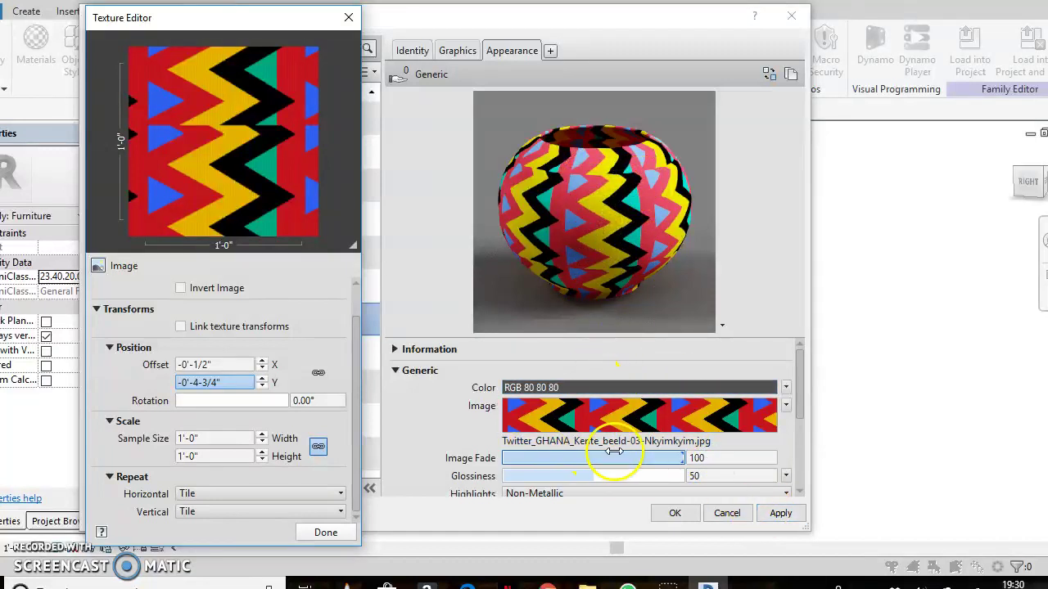
pyautogui.scroll(-1, 473, 498)
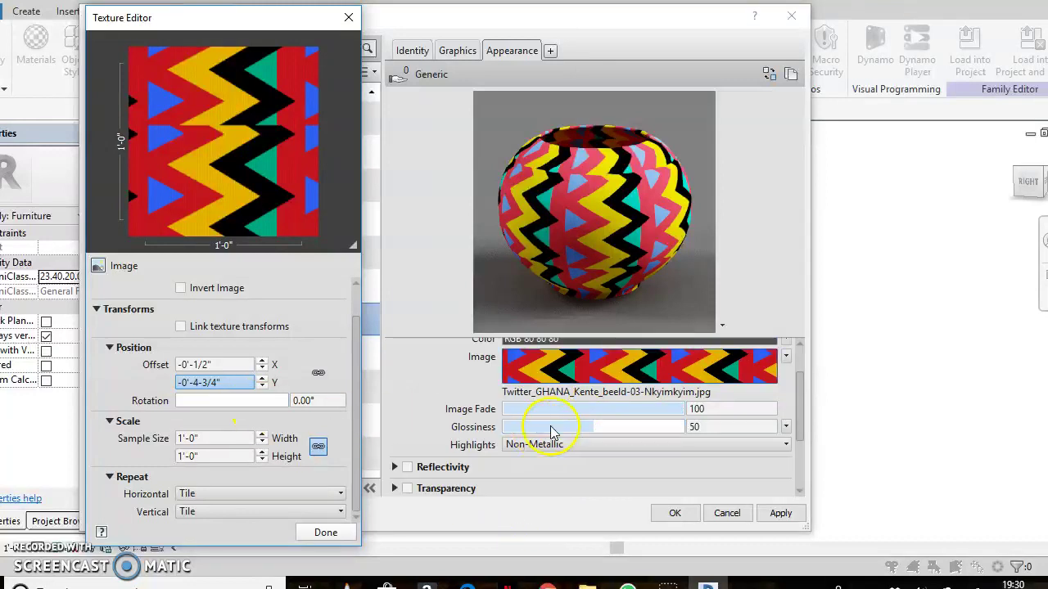
pyautogui.click(325, 532)
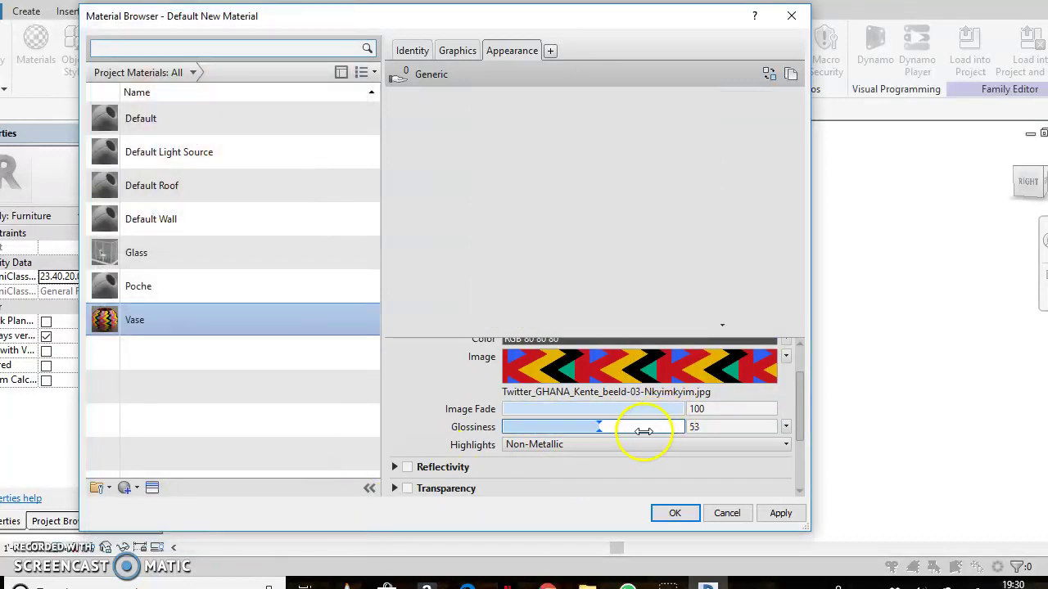
pyautogui.scroll(-2, 421, 482)
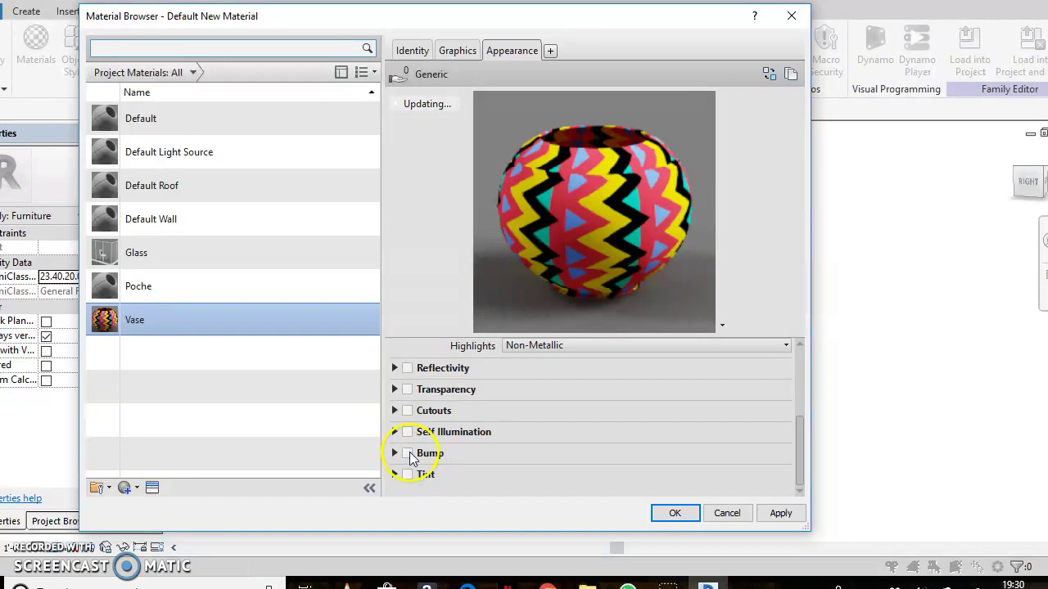
pyautogui.scroll(1, 434, 389)
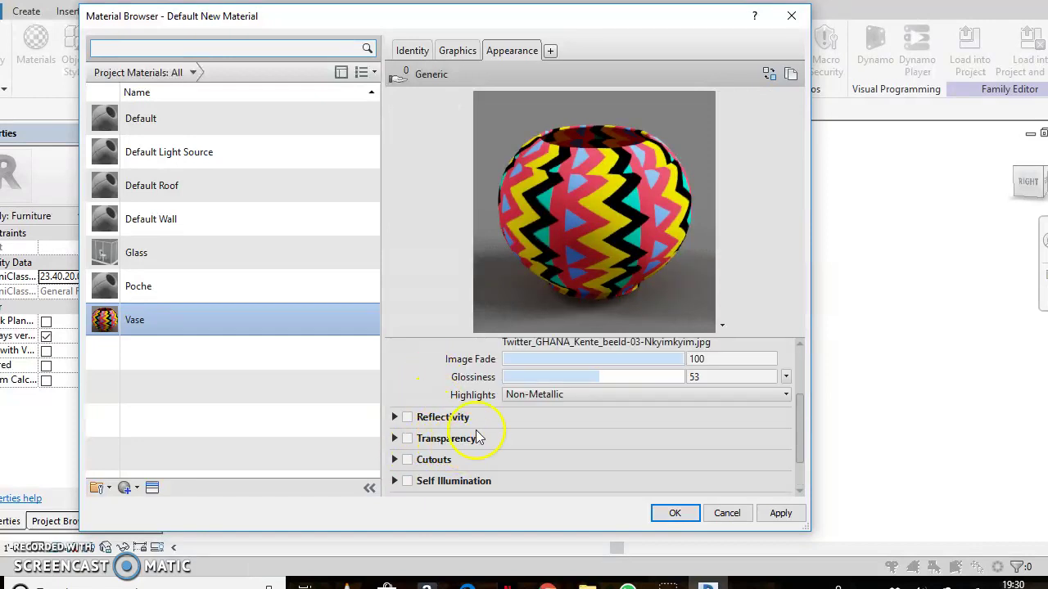
pyautogui.scroll(2, 507, 422)
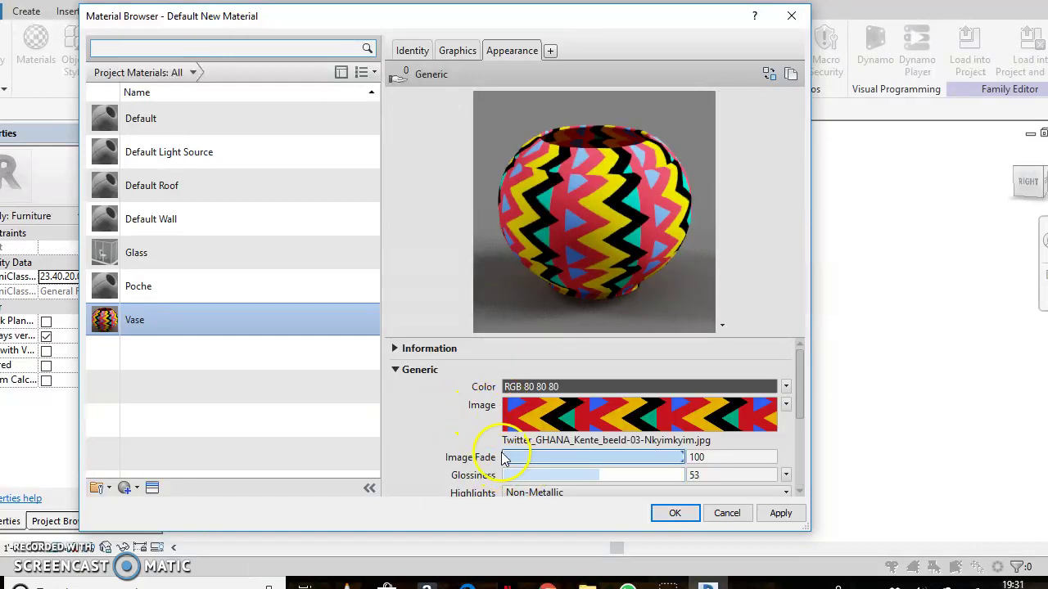
pyautogui.click(780, 516)
pyautogui.click(674, 516)
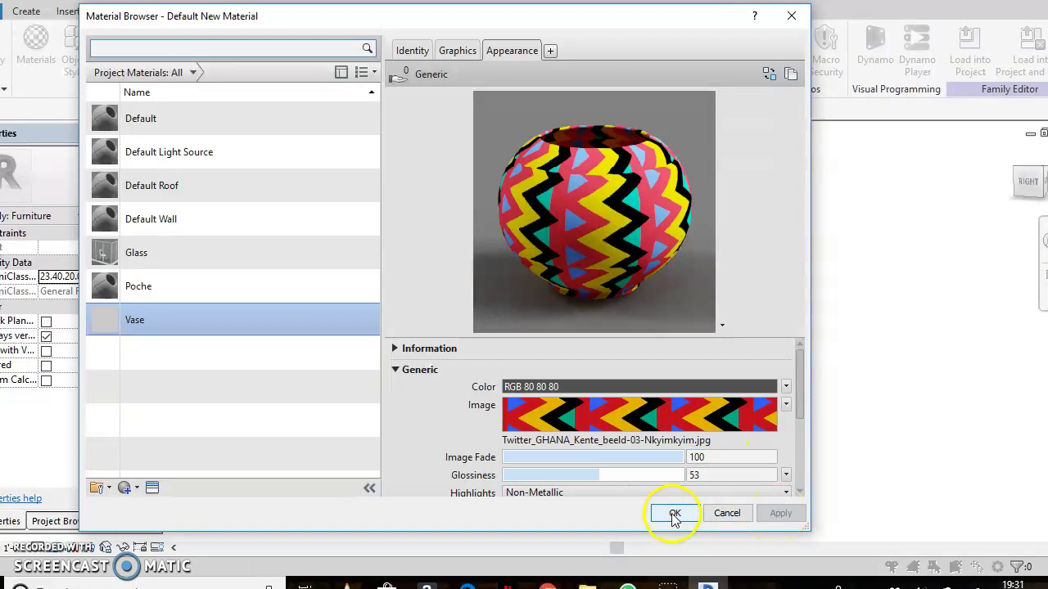
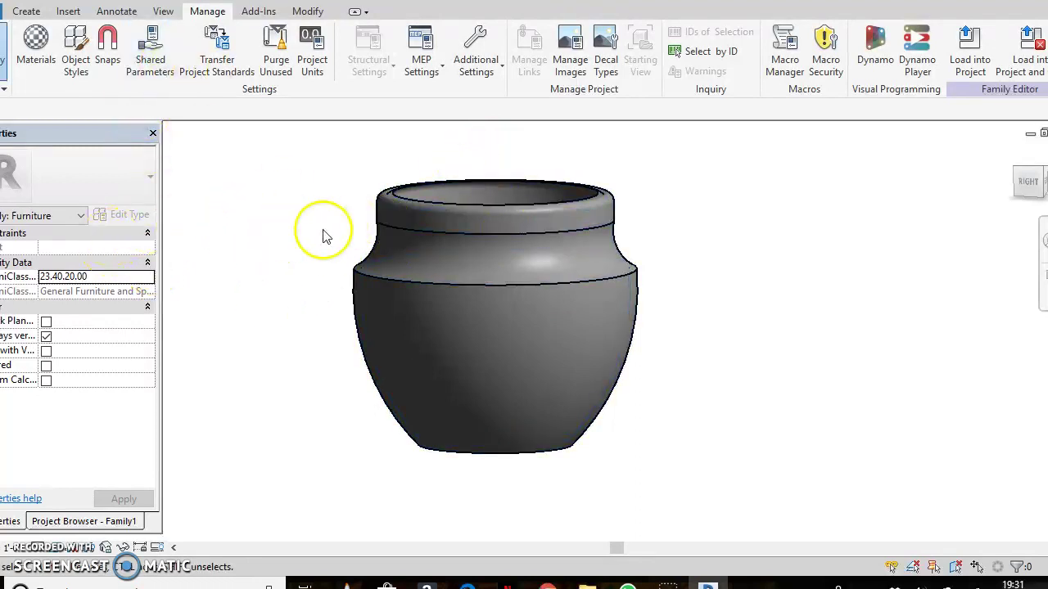
# - Try painting the Vase material onto the vase's neck and rim faces, and undo the paint
pyautogui.click(310, 12)
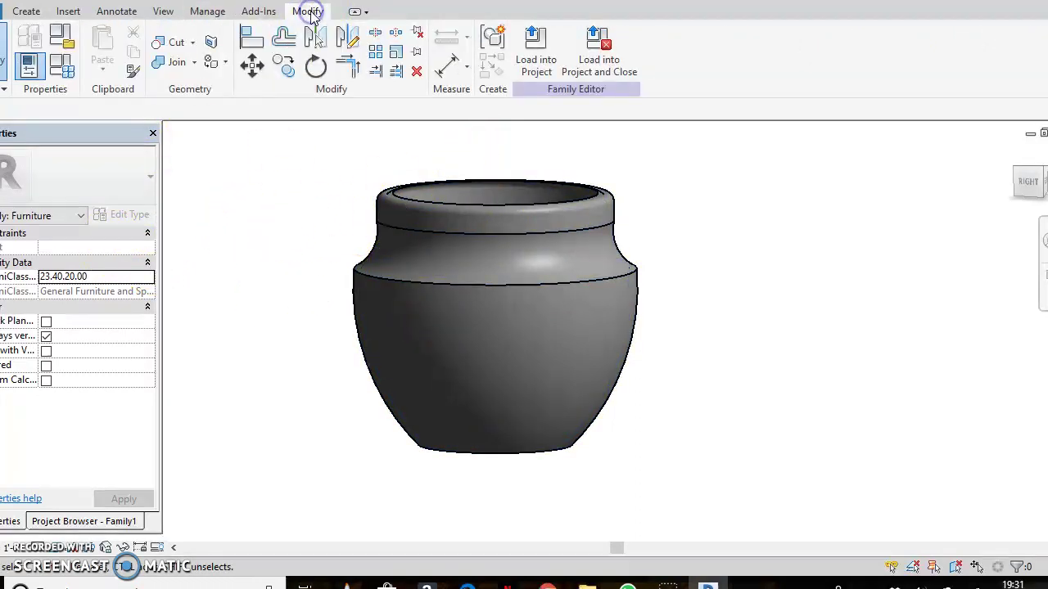
pyautogui.click(211, 63)
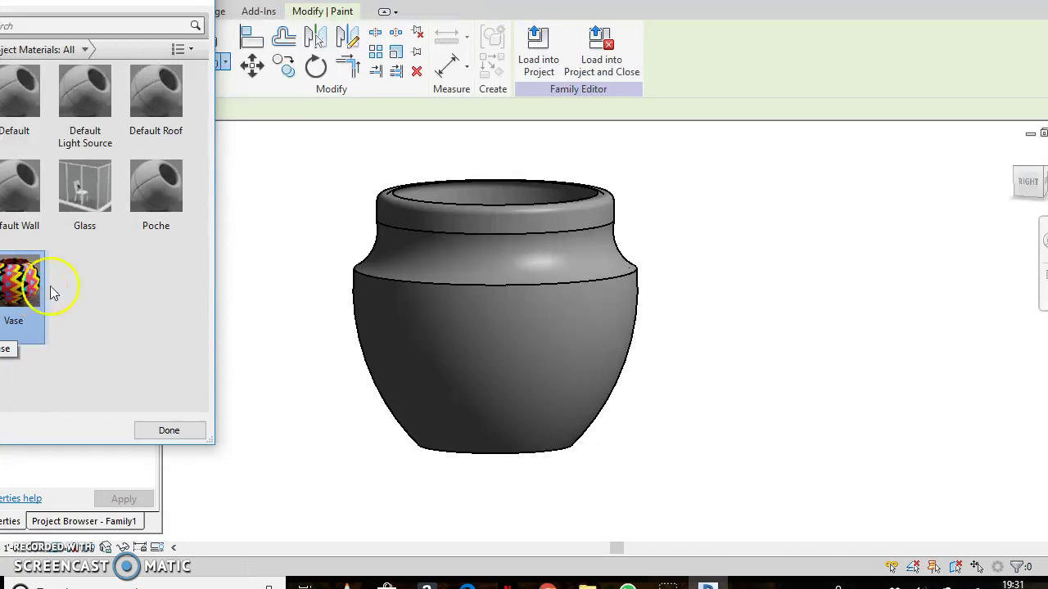
pyautogui.click(450, 260)
pyautogui.click(421, 217)
pyautogui.click(394, 198)
pyautogui.click(440, 192)
pyautogui.click(484, 199)
pyautogui.click(548, 288)
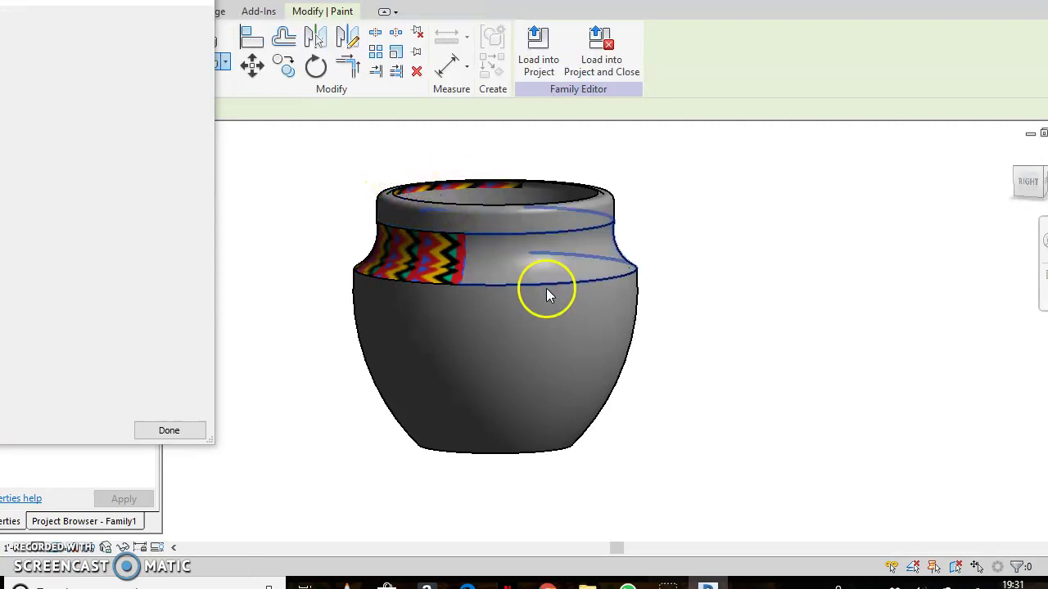
pyautogui.hotkey('ctrl', 'z')
pyautogui.hotkey('ctrl', 'z')
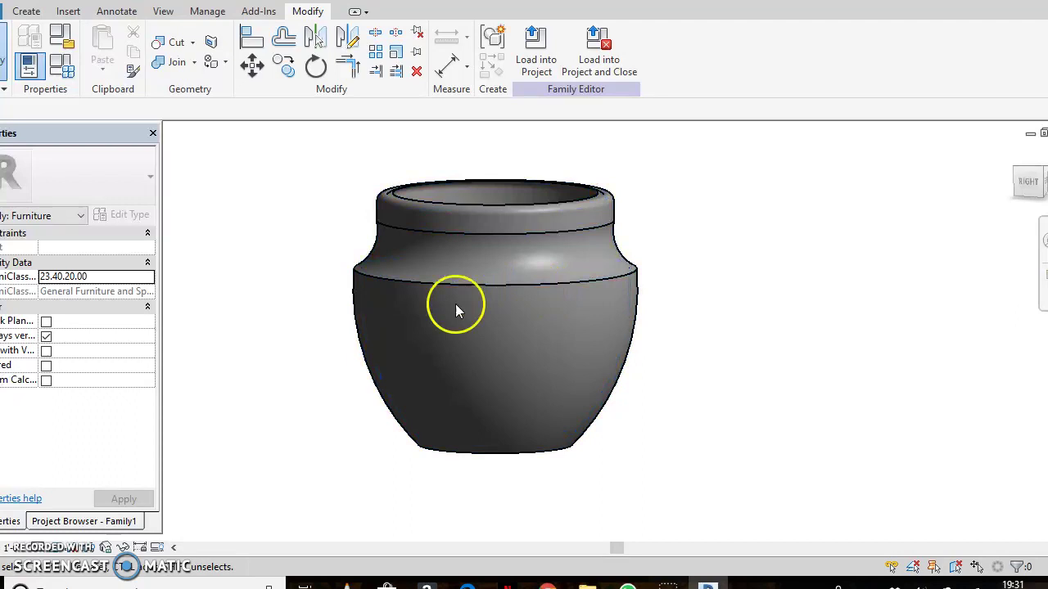
# - Paint the vase's outer body, neck and upper collar faces with the Vase material
pyautogui.click(477, 291)
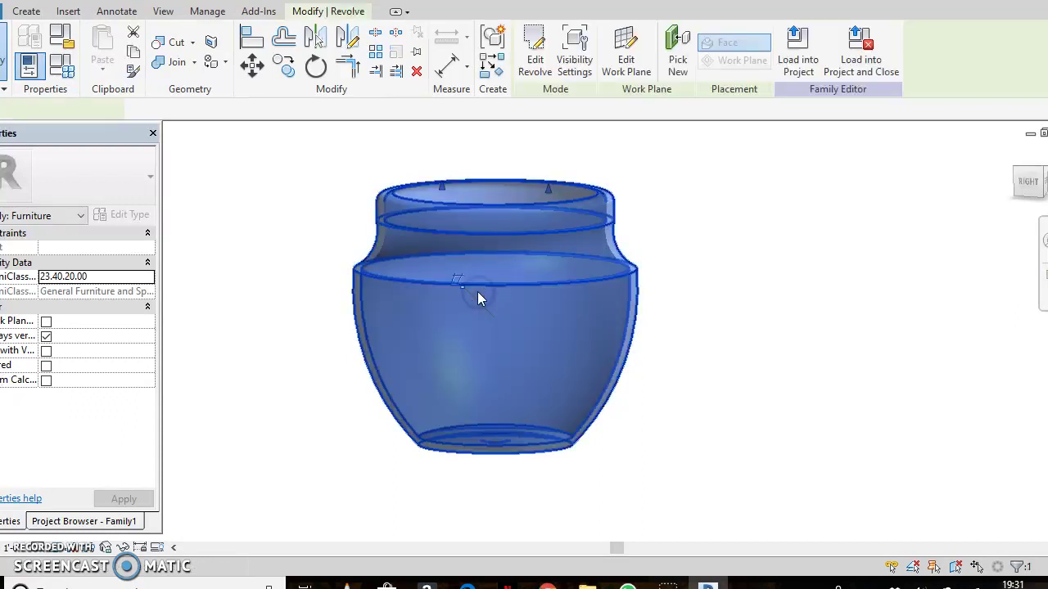
pyautogui.click(290, 222)
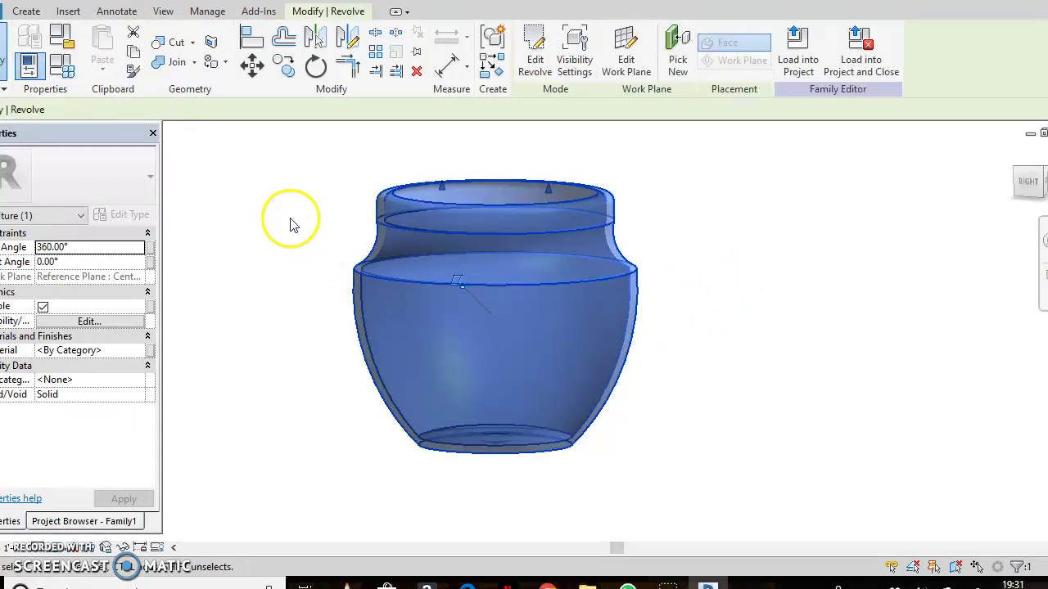
pyautogui.click(215, 64)
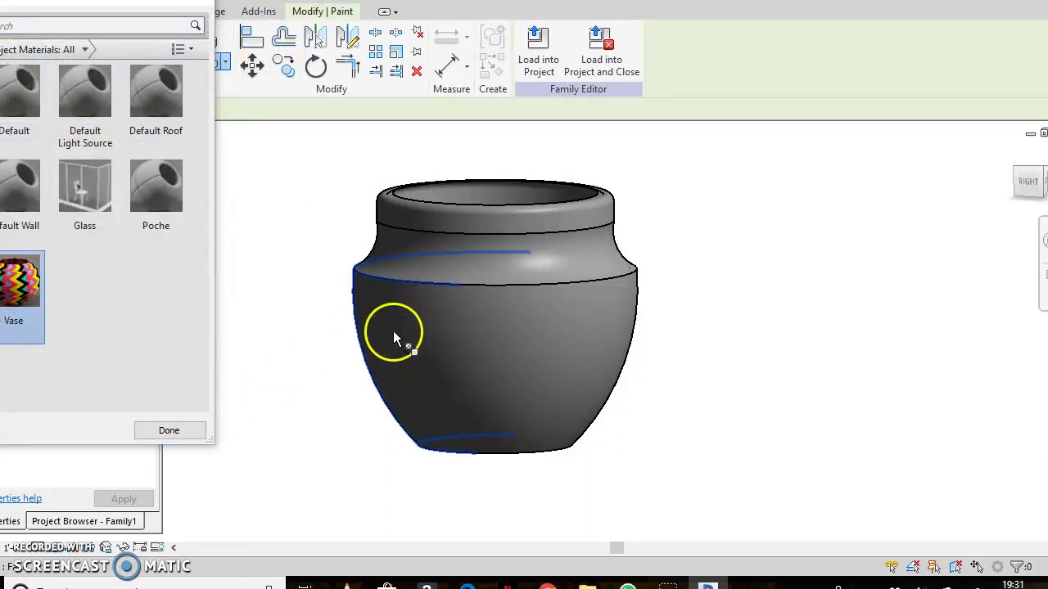
pyautogui.click(397, 231)
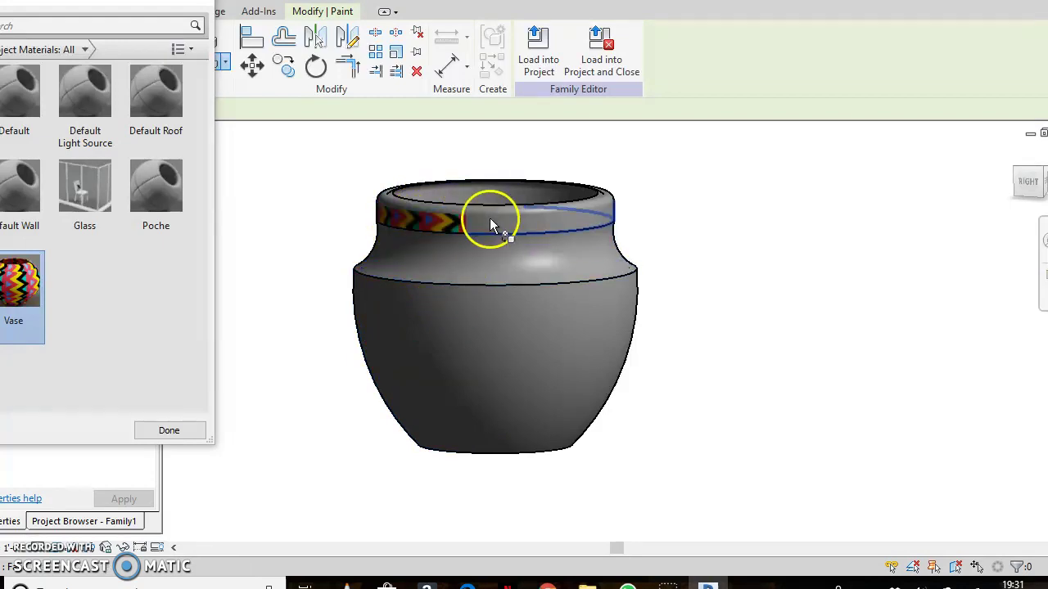
pyautogui.click(526, 306)
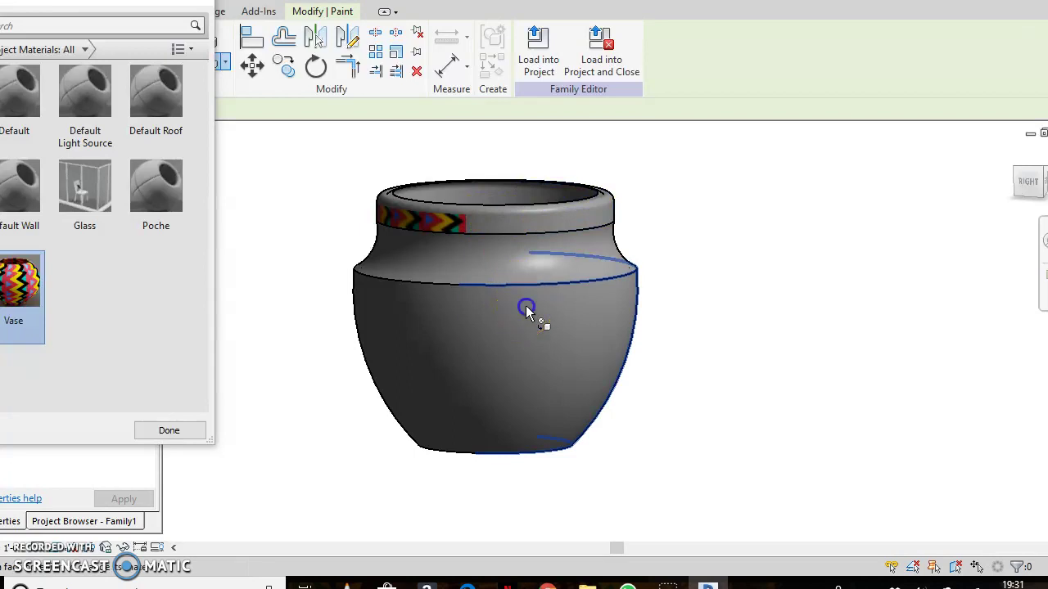
pyautogui.click(419, 292)
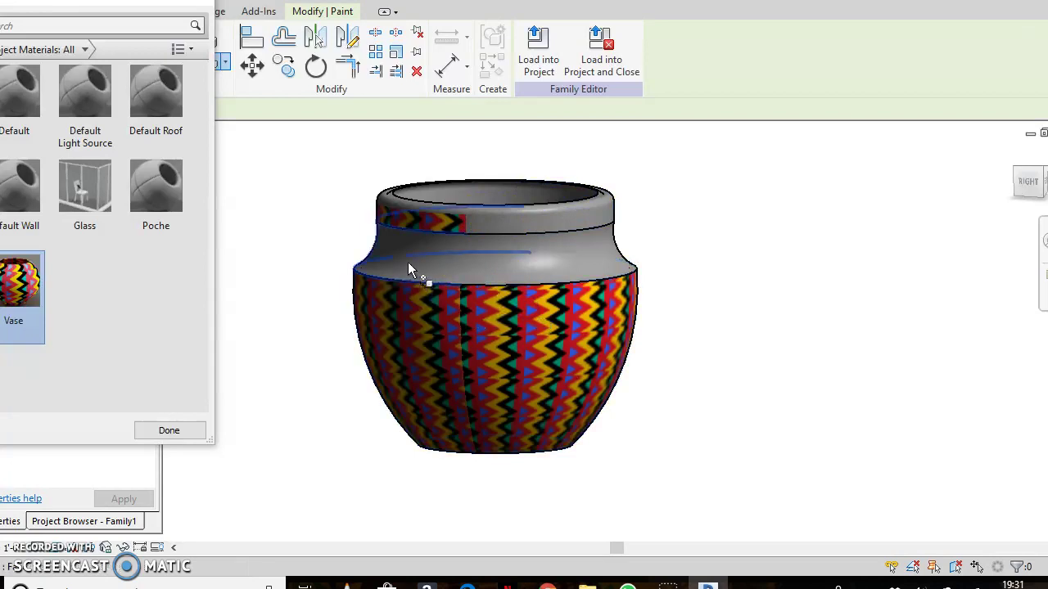
pyautogui.click(408, 261)
pyautogui.click(572, 241)
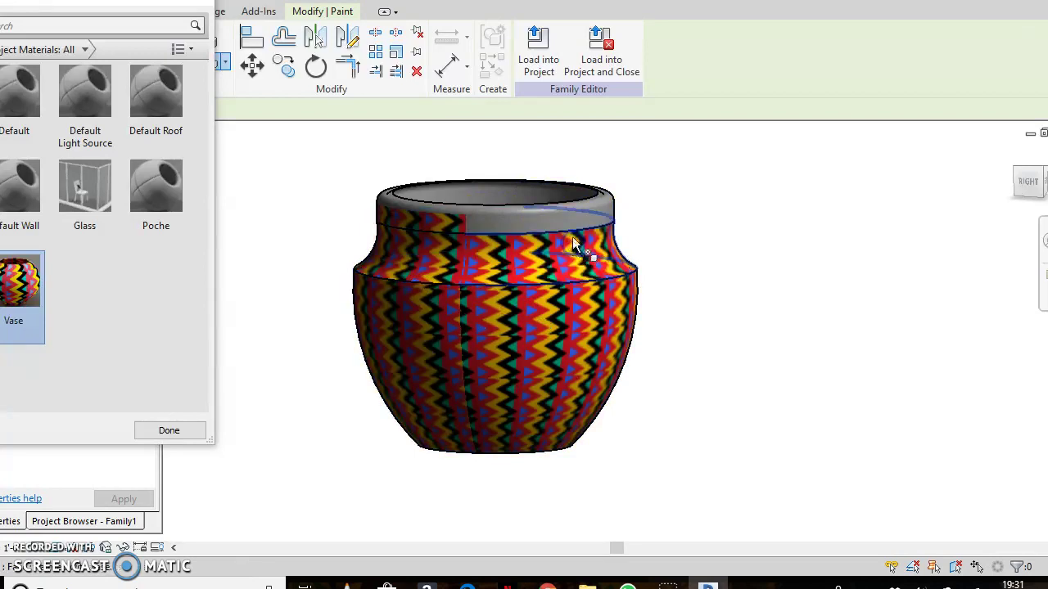
pyautogui.click(577, 219)
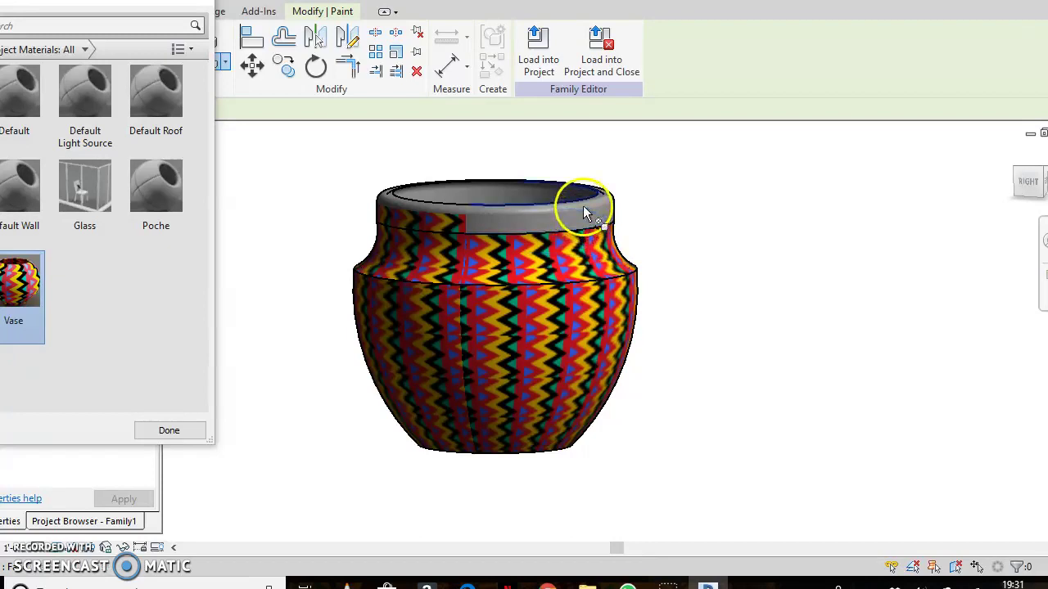
pyautogui.click(583, 213)
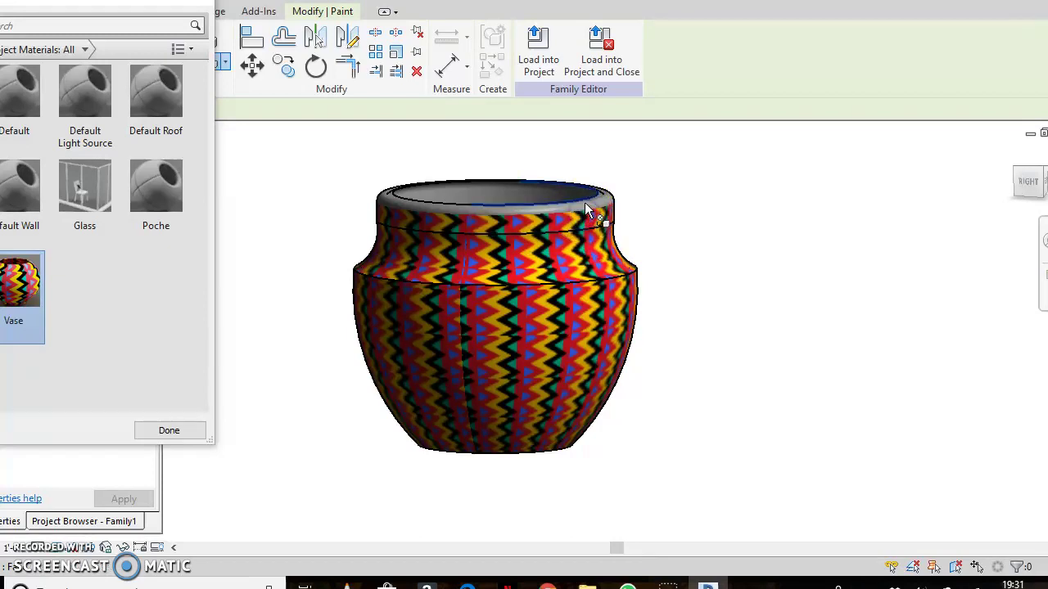
# - Try to paint the top of the vase's rim with the Vase material, and leave the Paint command
pyautogui.keyDown('shift'); pyautogui.moveTo(814, 335); pyautogui.dragTo(410, 458, button='middle'); pyautogui.keyUp('shift')
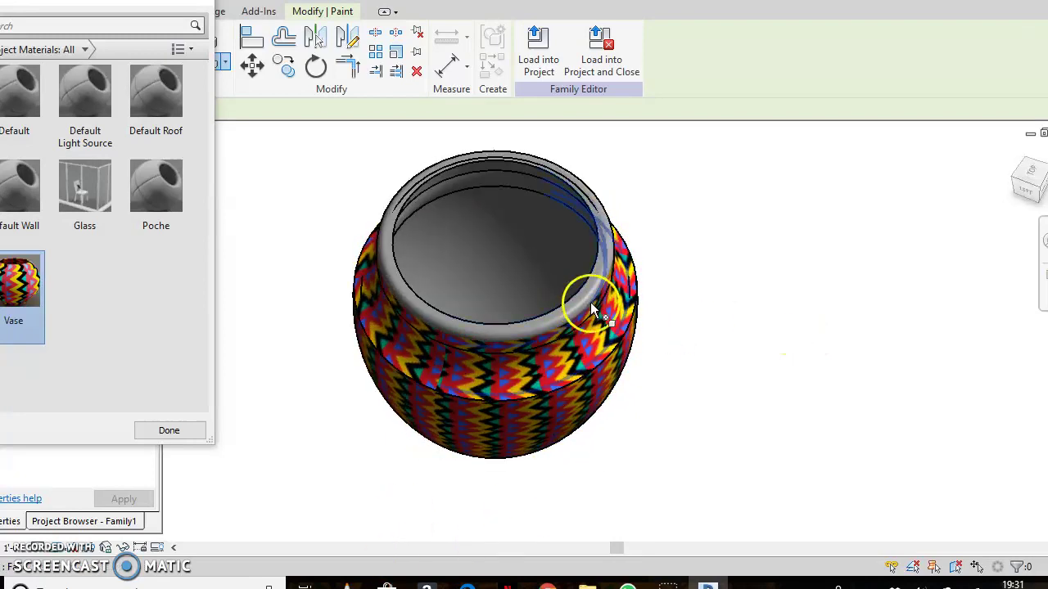
pyautogui.click(602, 212)
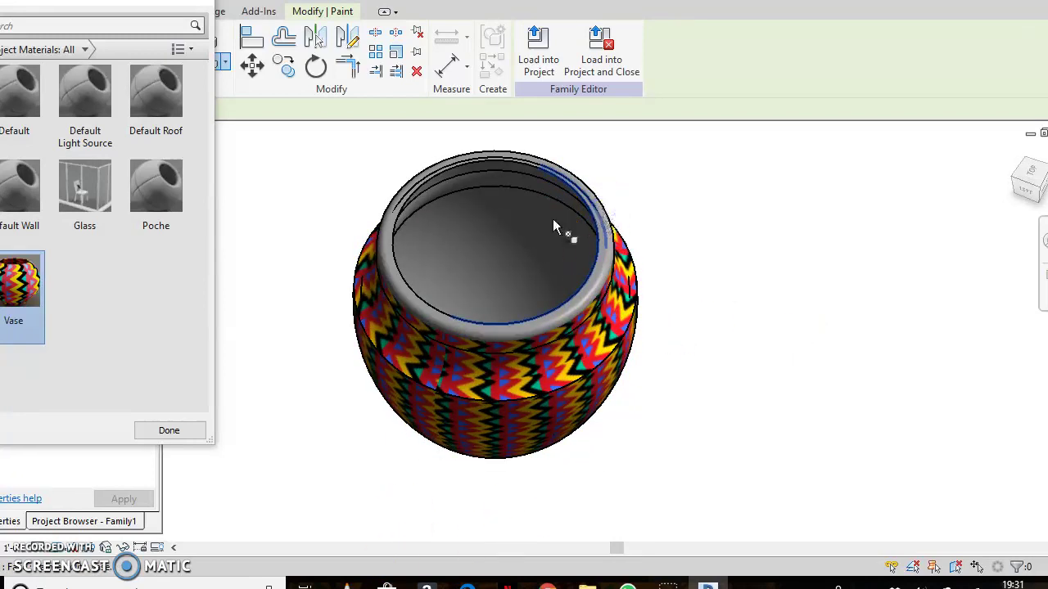
pyautogui.keyDown('shift'); pyautogui.moveTo(540, 312); pyautogui.dragTo(552, 159, button='middle'); pyautogui.keyUp('shift')
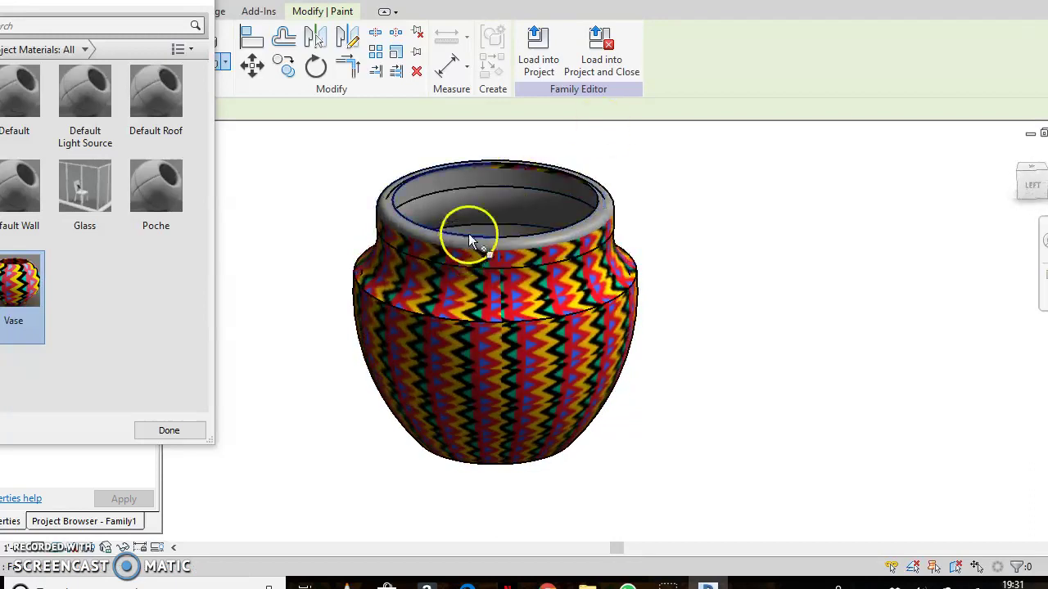
pyautogui.keyDown('shift'); pyautogui.moveTo(471, 240); pyautogui.dragTo(533, 155, button='middle'); pyautogui.keyUp('shift')
pyautogui.press('Escape')
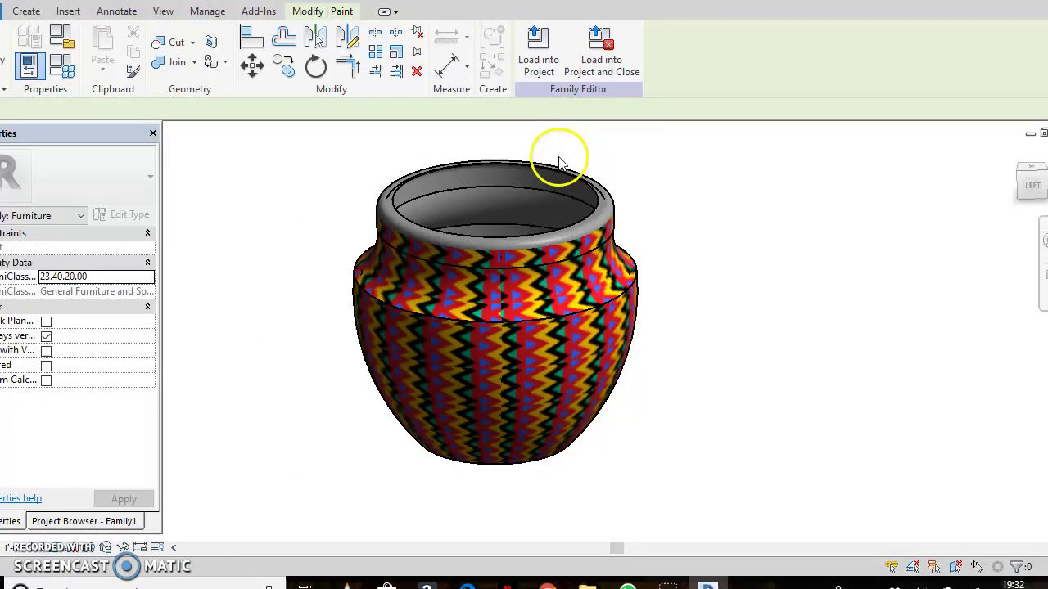
pyautogui.press('Escape')
pyautogui.scroll(8, 355, 271)
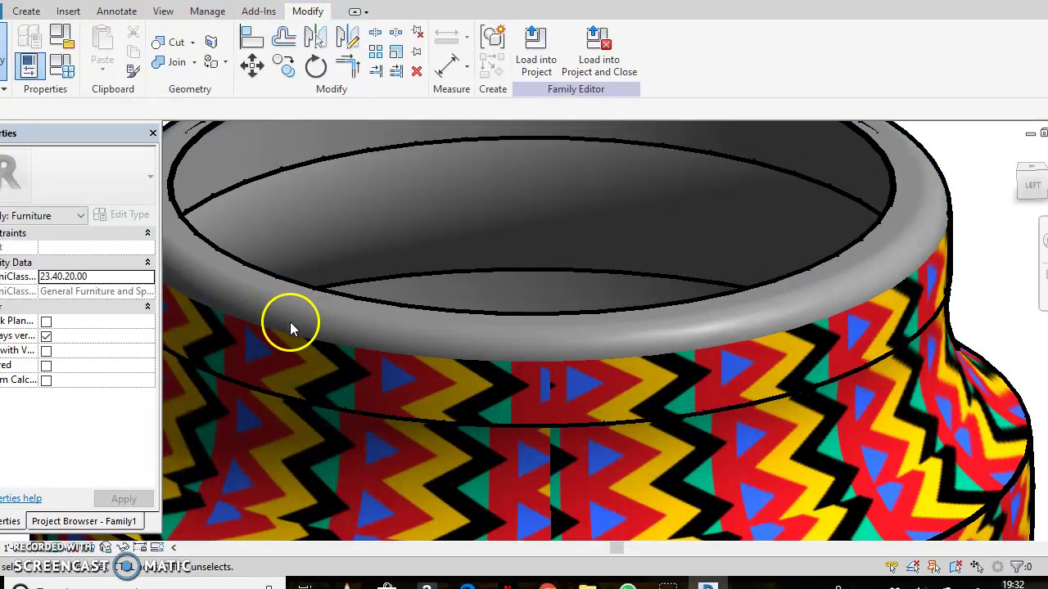
pyautogui.click(274, 277)
pyautogui.scroll(-8, 274, 277)
pyautogui.click(559, 274)
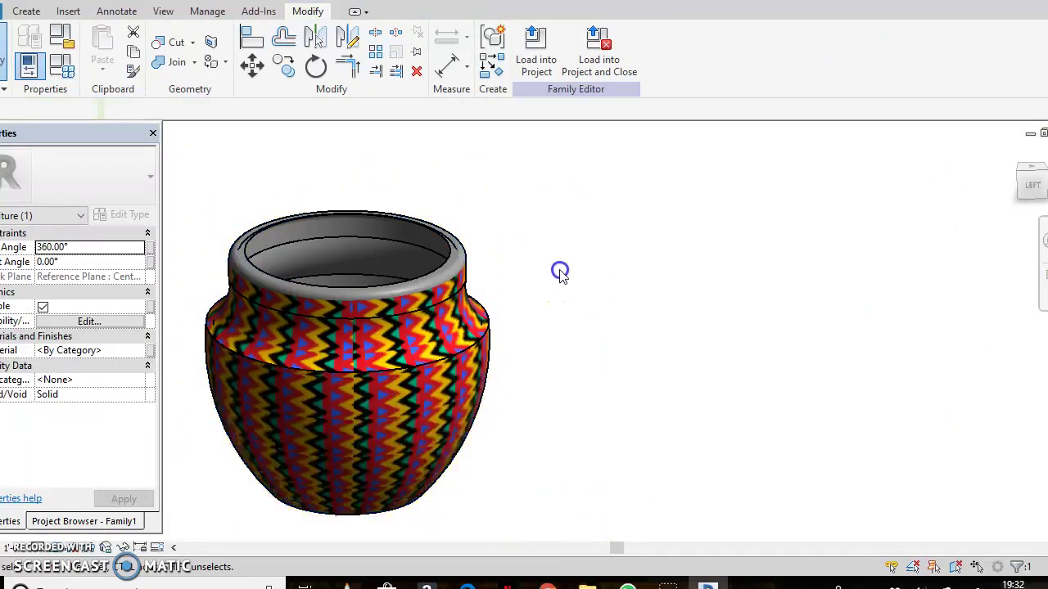
# - Paint both halves of the narrow inner ring on top of the vase's rim with the Vase material
pyautogui.click(210, 65)
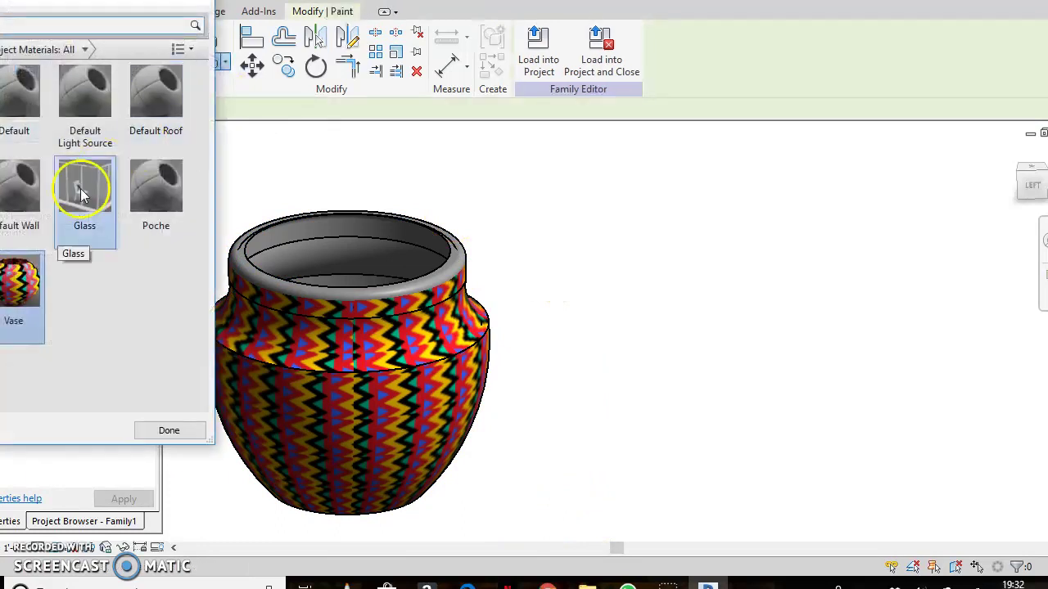
pyautogui.scroll(8, 397, 309)
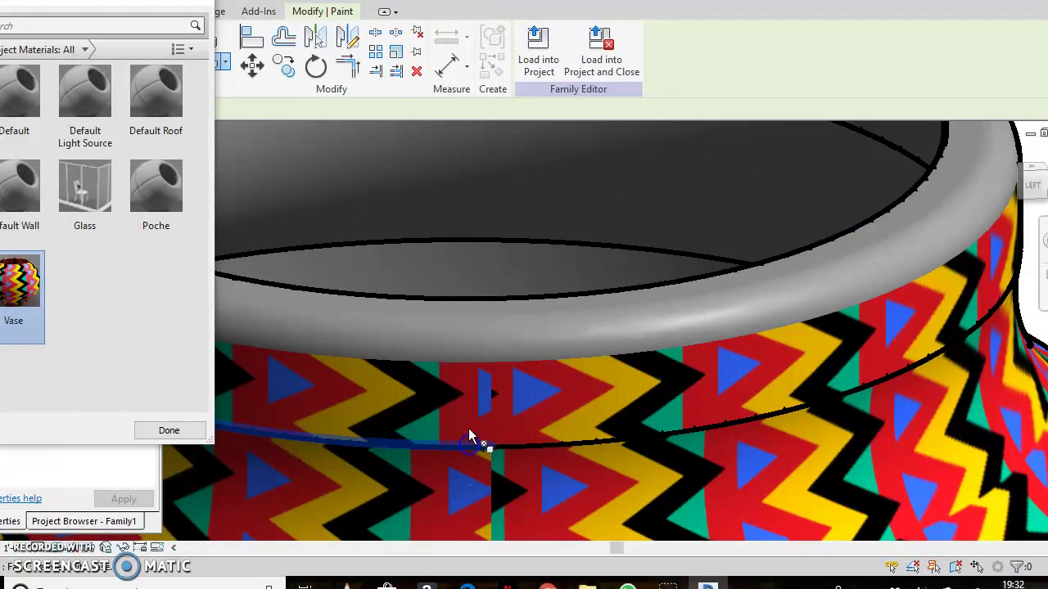
pyautogui.click(495, 311)
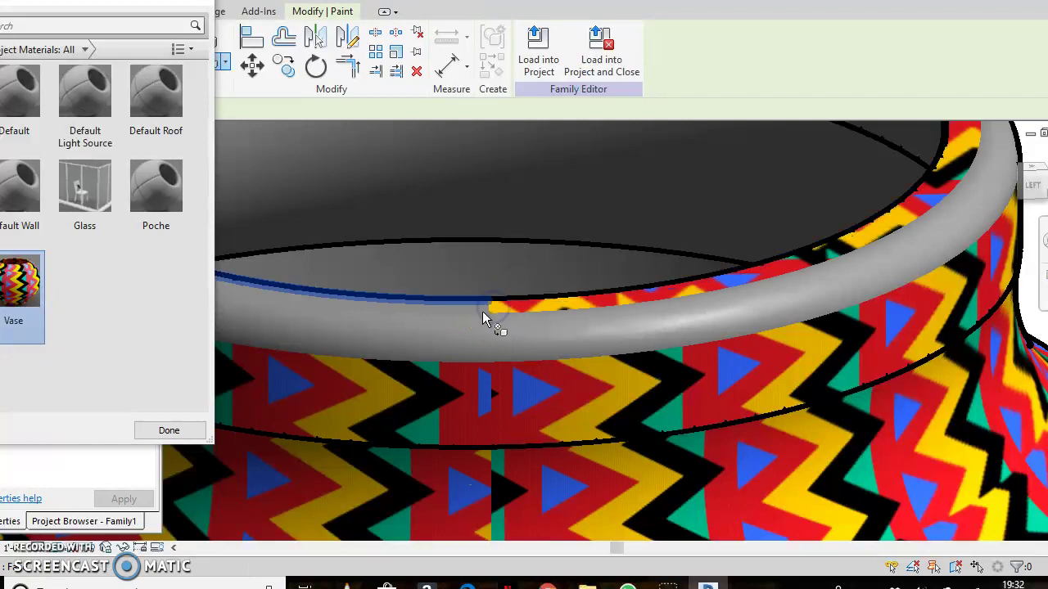
pyautogui.click(452, 308)
pyautogui.scroll(-5, 450, 337)
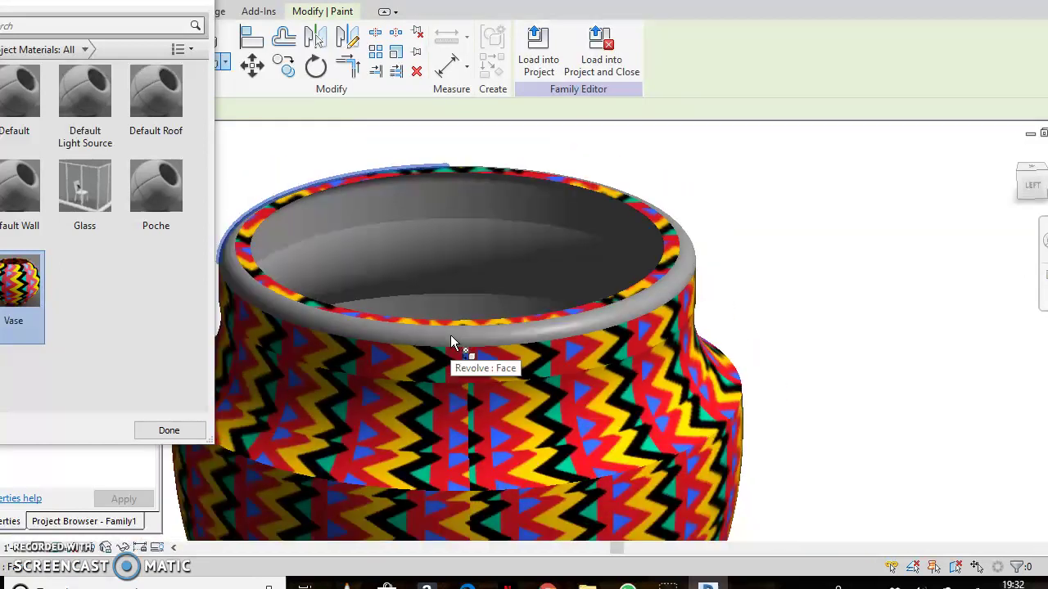
# - Paint both halves of the rounded outer rim edge with the Vase material and finish painting
pyautogui.click(328, 292)
pyautogui.scroll(5, 285, 292)
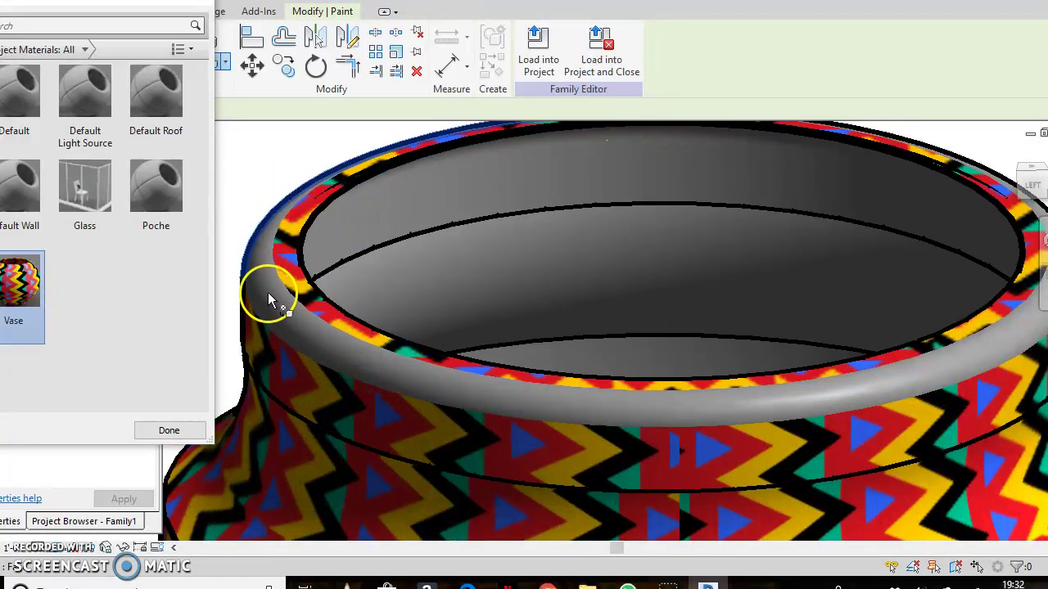
pyautogui.click(698, 393)
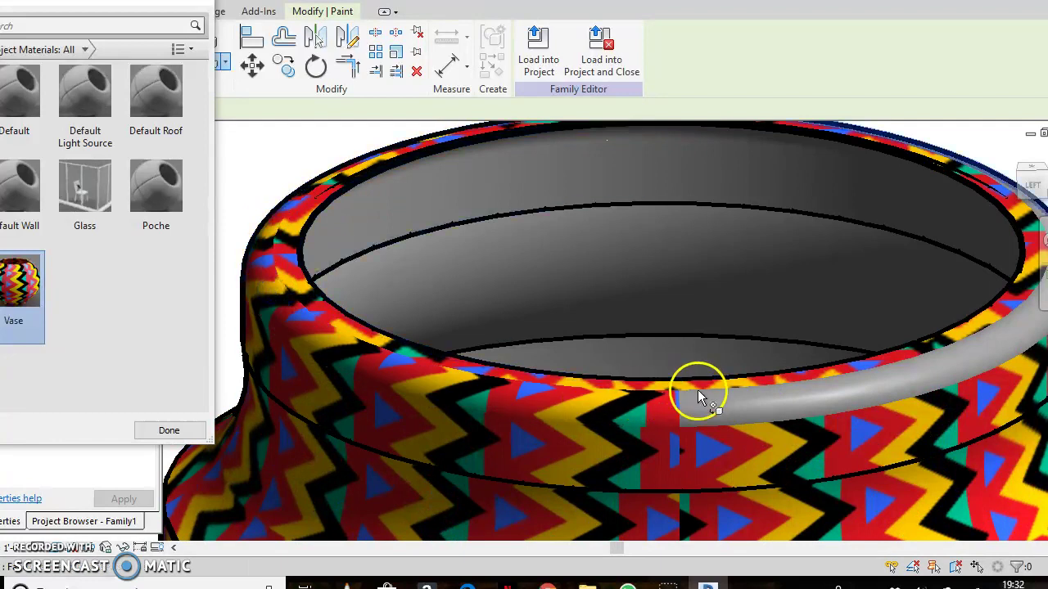
pyautogui.click(740, 408)
pyautogui.scroll(-5, 739, 407)
pyautogui.keyDown('shift'); pyautogui.moveTo(829, 440); pyautogui.dragTo(564, 290, button='middle'); pyautogui.keyUp('shift')
pyautogui.scroll(-3, 529, 412)
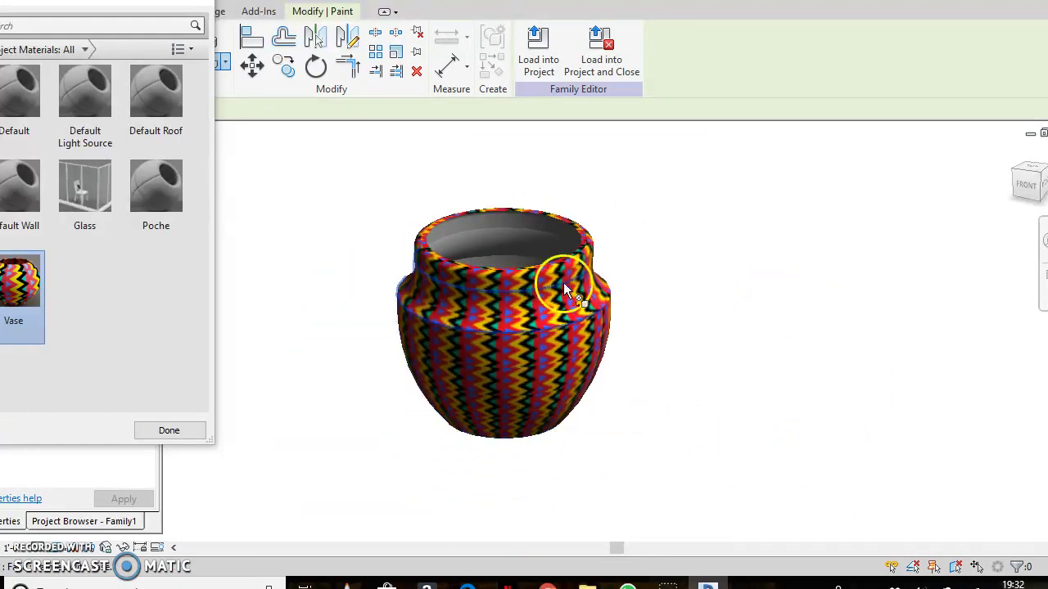
pyautogui.click(194, 437)
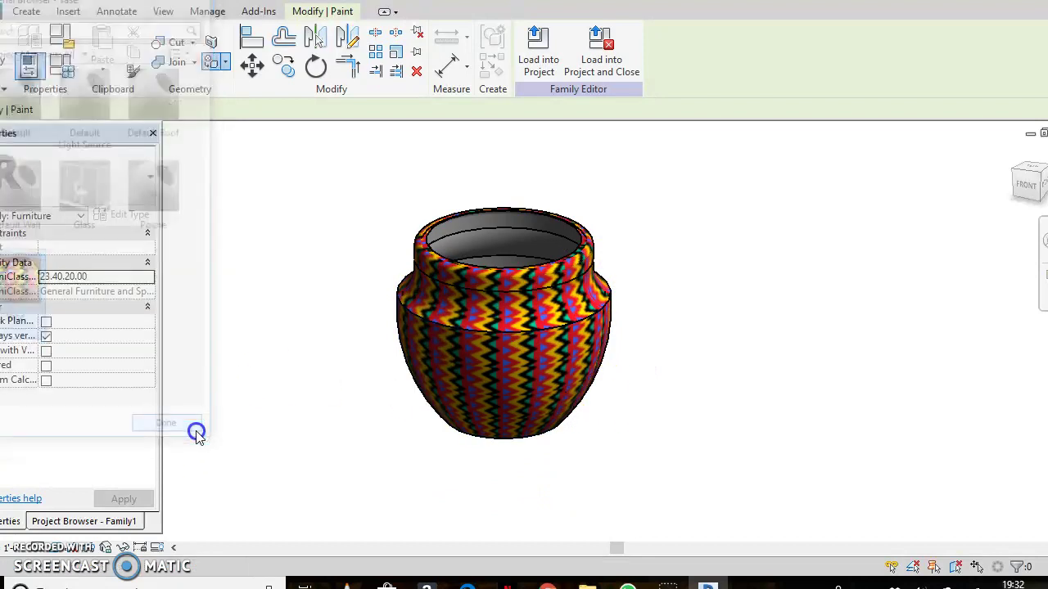
# - Paint both halves of the vase's concave underside with the Vase material and finish painting
pyautogui.keyDown('shift'); pyautogui.moveTo(719, 384); pyautogui.dragTo(510, 446, button='middle'); pyautogui.keyUp('shift')
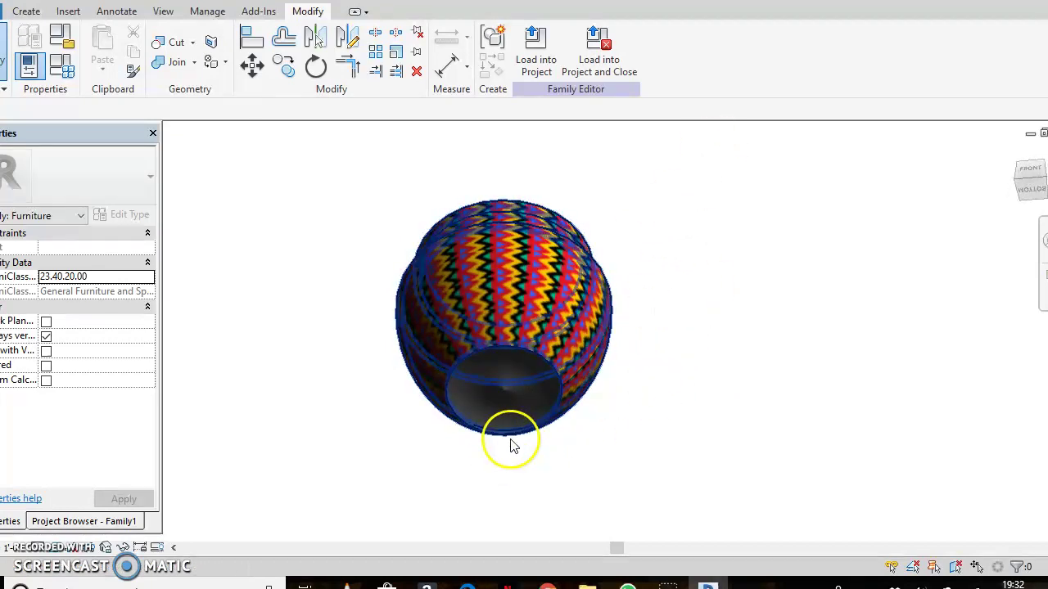
pyautogui.click(215, 68)
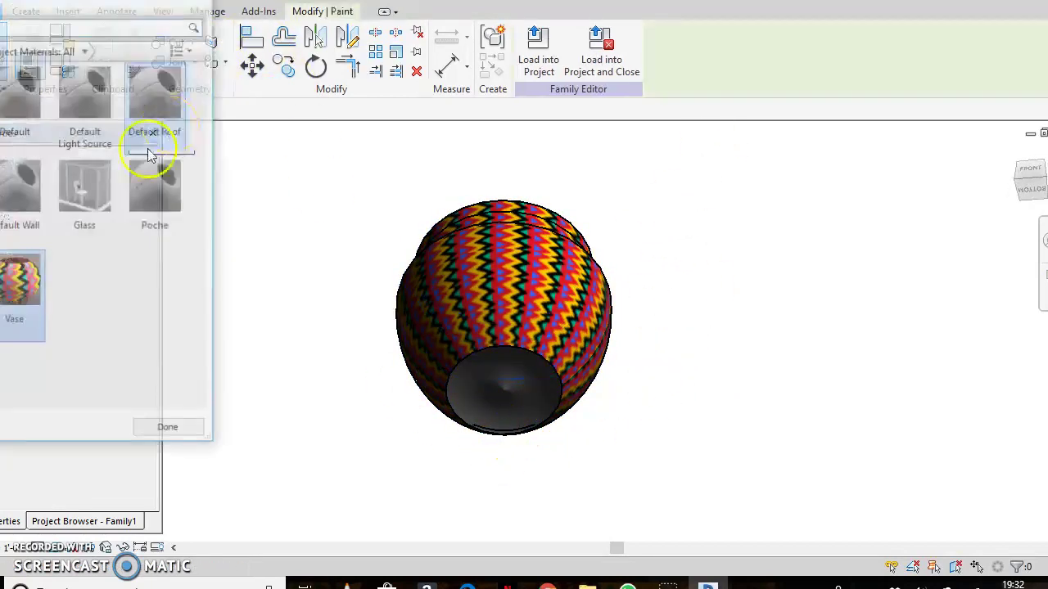
pyautogui.click(20, 319)
pyautogui.click(480, 360)
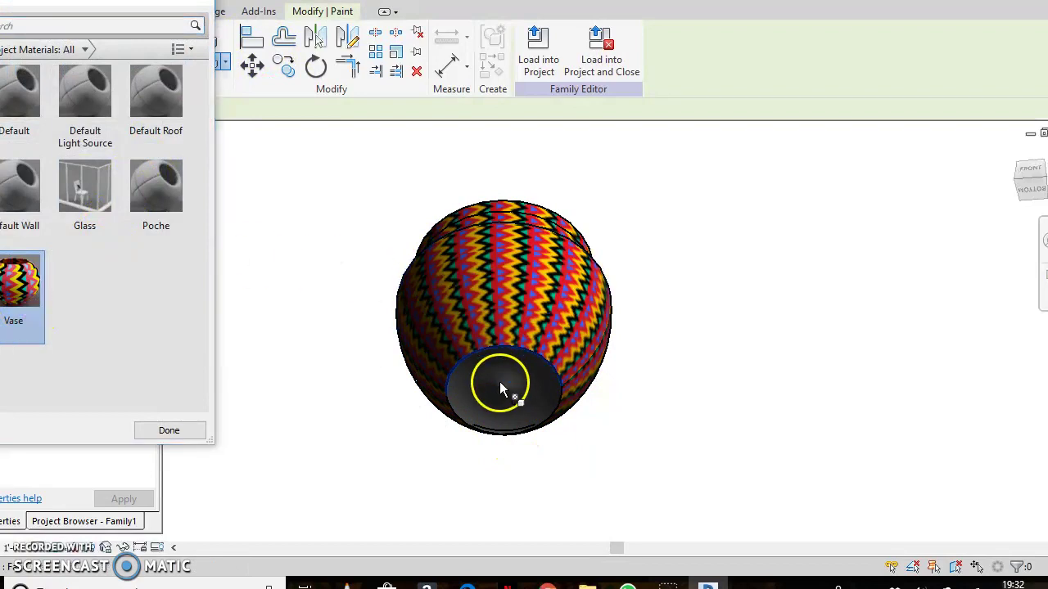
pyautogui.click(498, 416)
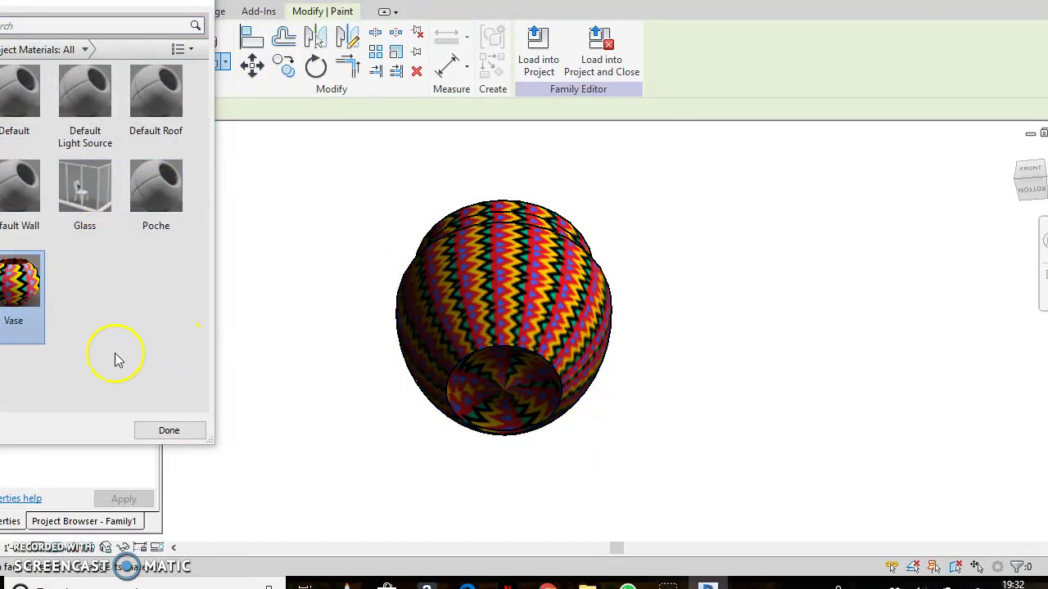
pyautogui.click(164, 434)
pyautogui.click(730, 288)
pyautogui.keyDown('shift'); pyautogui.moveTo(744, 267); pyautogui.dragTo(613, 311, button='middle'); pyautogui.keyUp('shift')
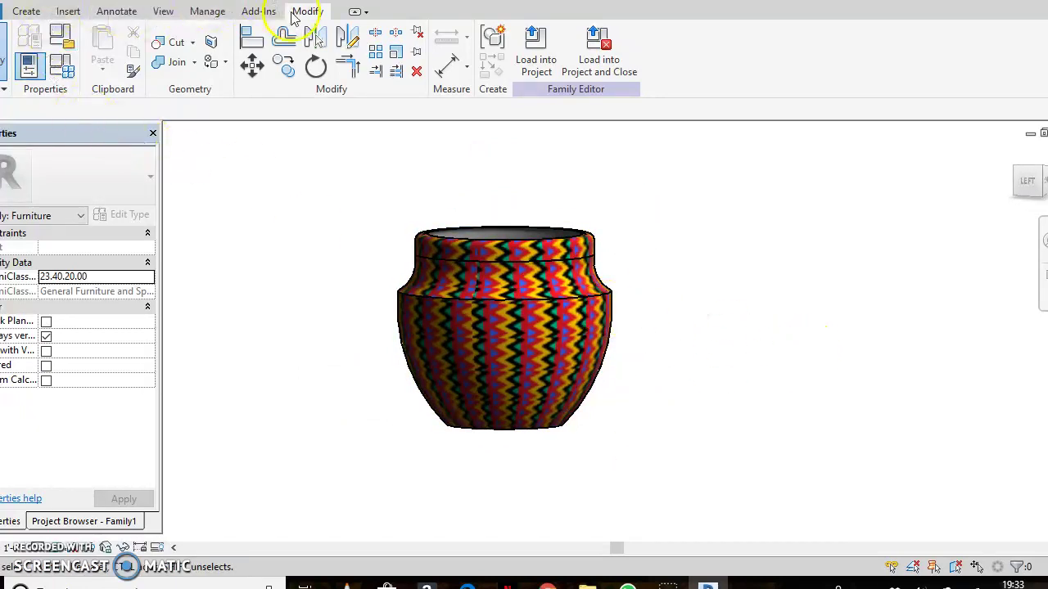
pyautogui.click(182, 22)
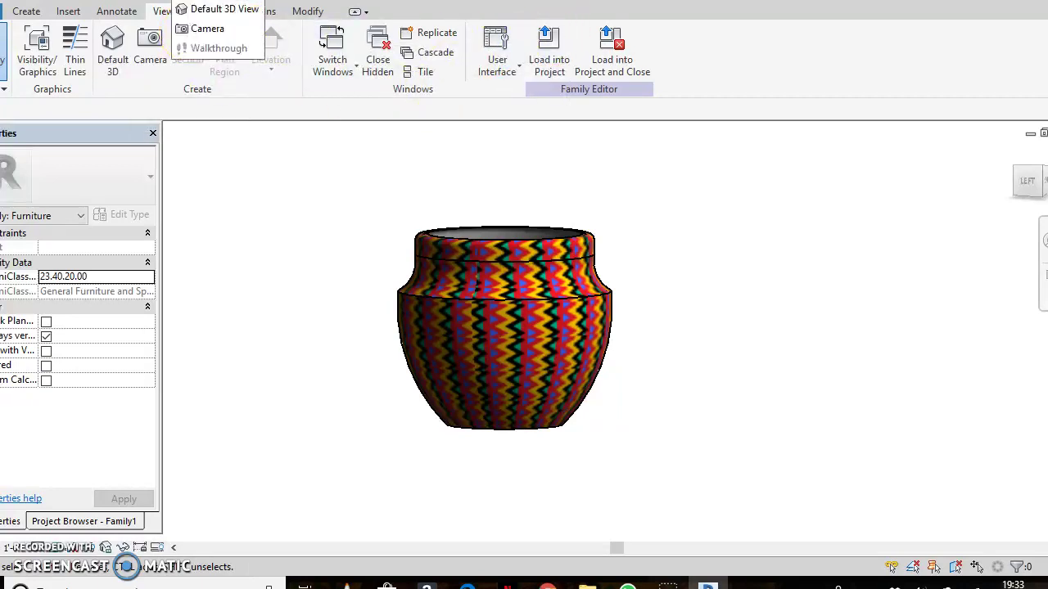
pyautogui.click(277, 148)
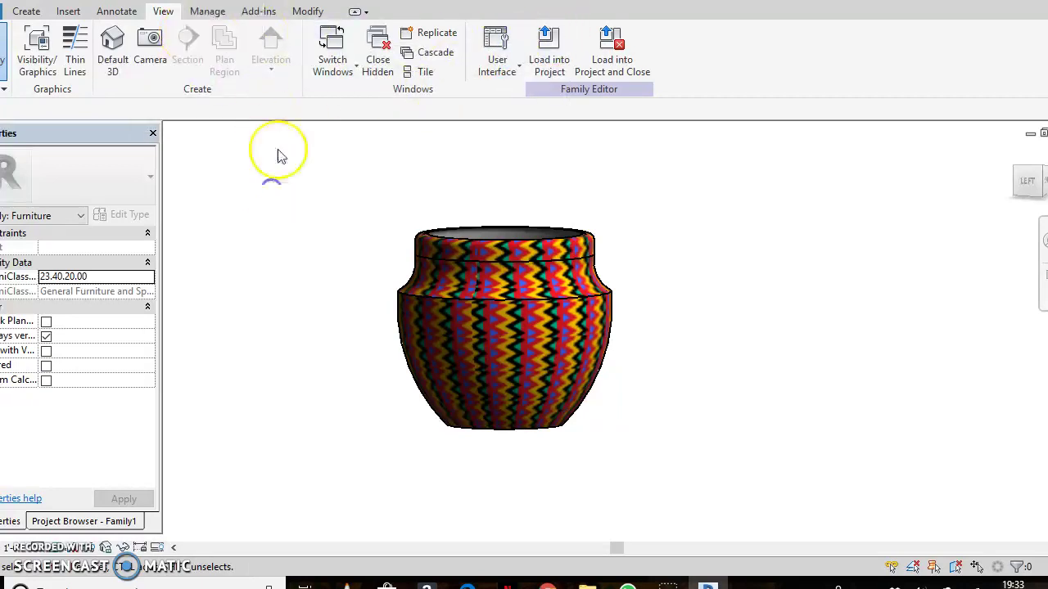
pyautogui.click(260, 11)
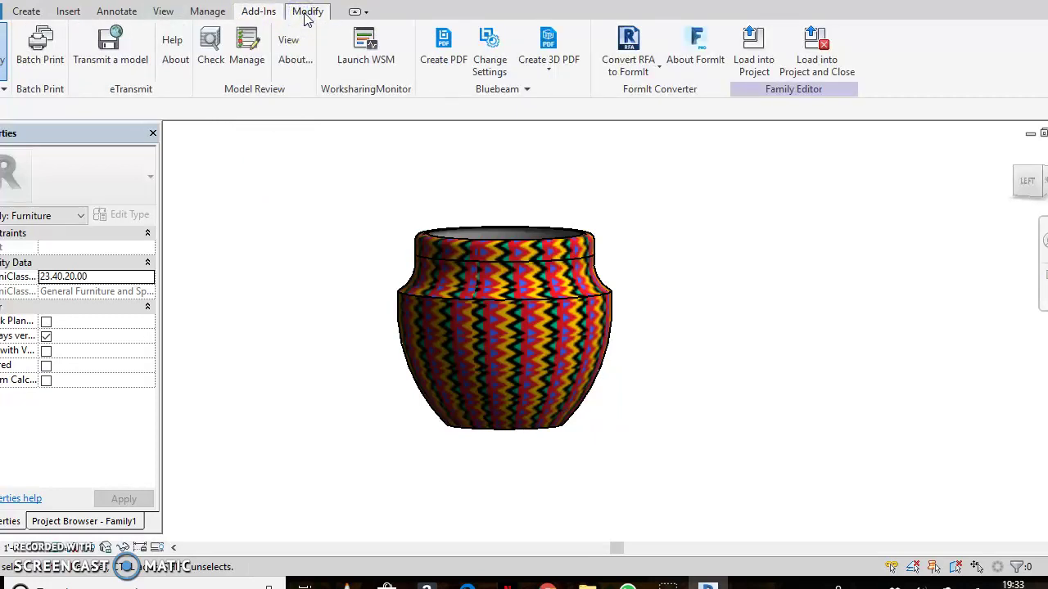
pyautogui.click(308, 13)
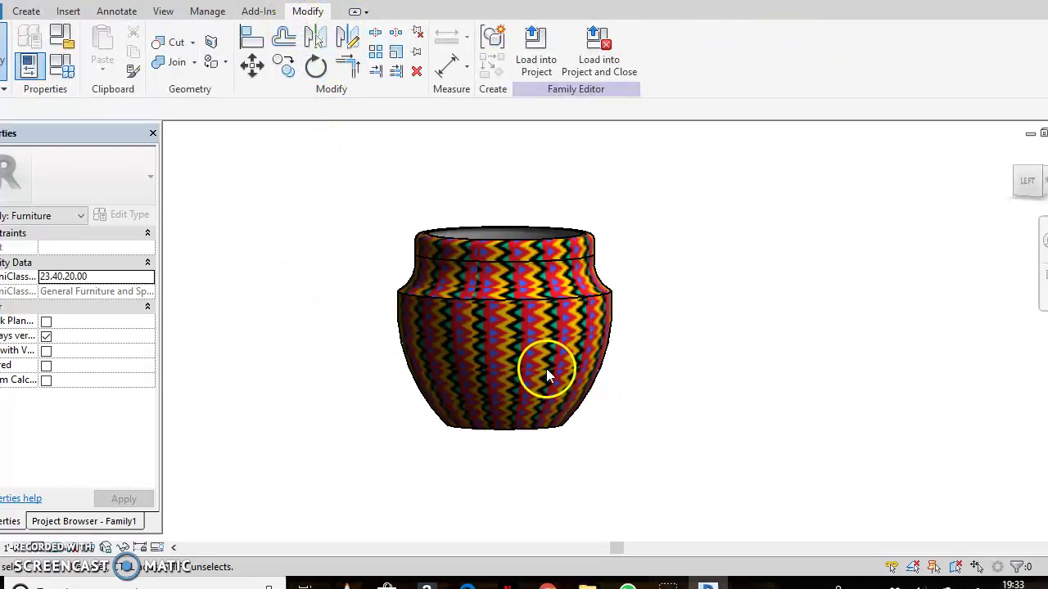
# - Inspect the painted vase from underneath and dismiss the low-battery notice
pyautogui.keyDown('shift'); pyautogui.moveTo(660, 395); pyautogui.dragTo(573, 111, button='middle'); pyautogui.keyUp('shift')
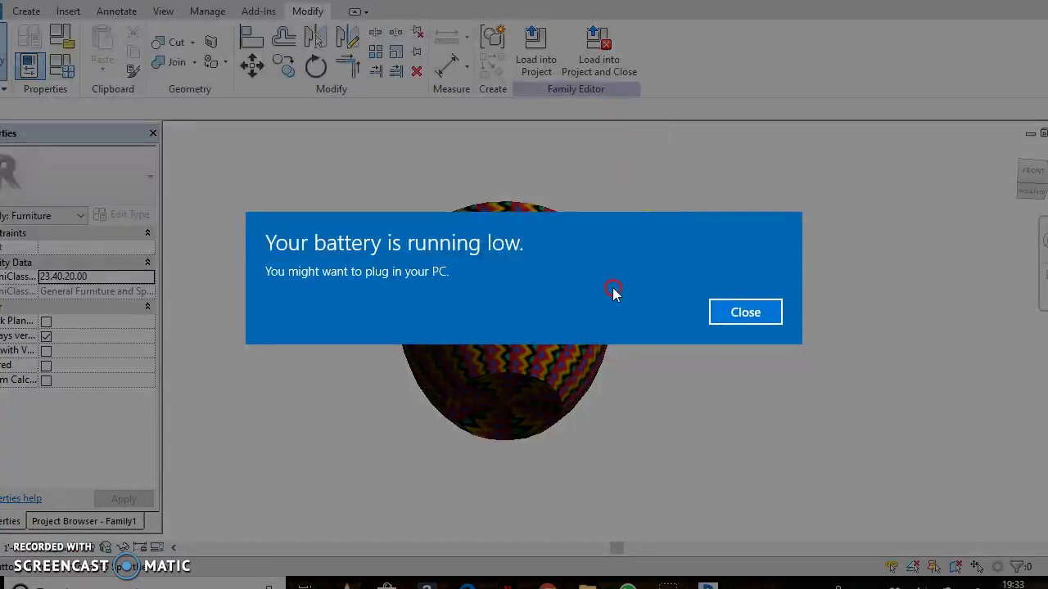
pyautogui.click(753, 312)
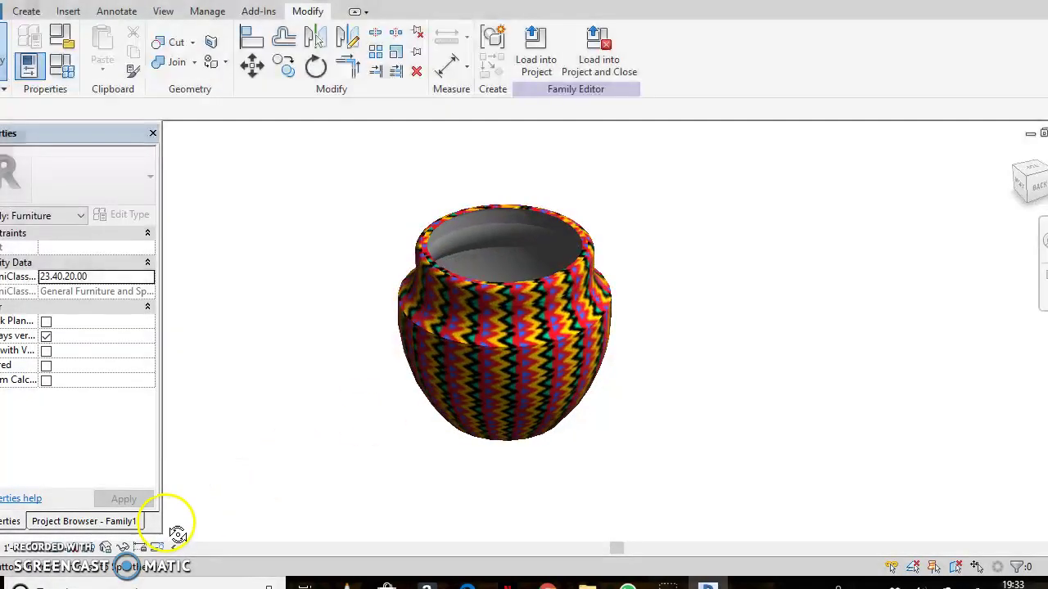